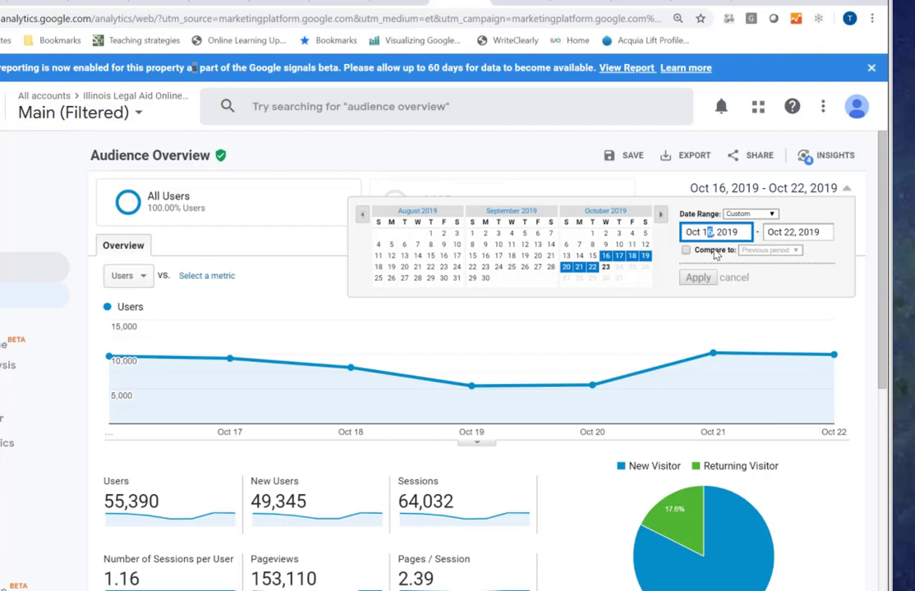
Set the Audience Overview report's start date to Oct 16, 2018 and apply the date range
click(738, 232)
key(BackSpace)
text(8)
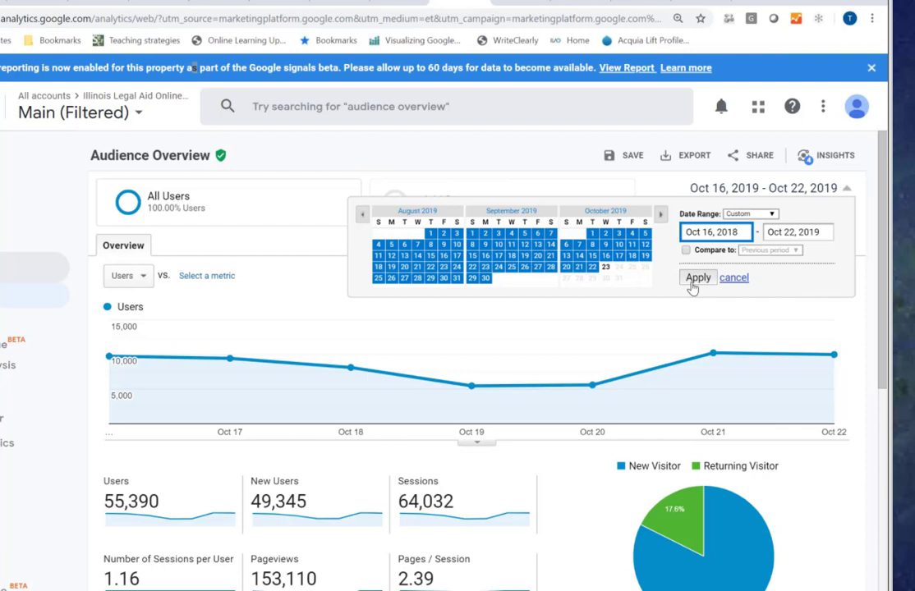
click(697, 278)
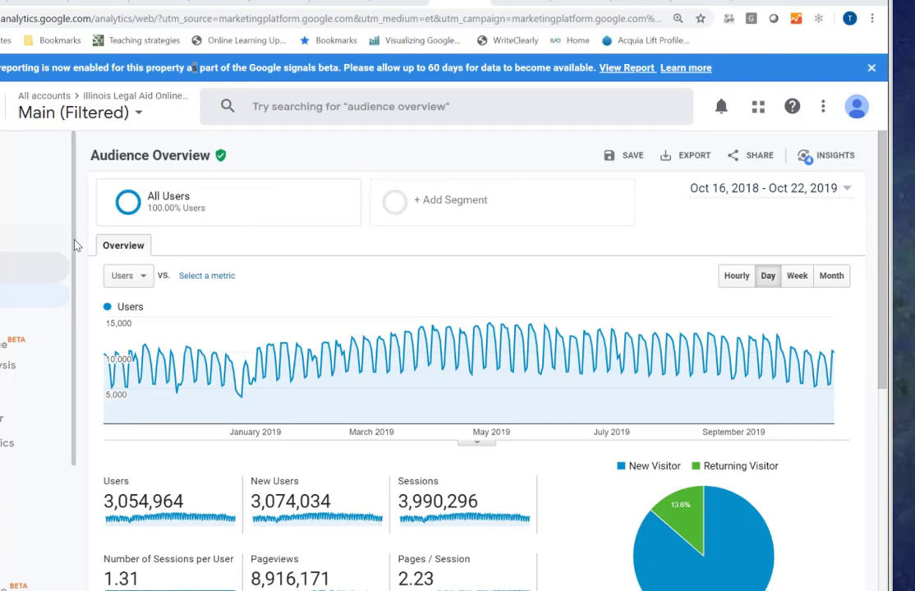
Start a new segment and review the criteria offered for Demographics, Technology, Behavior and Traffic Sources
click(211, 205)
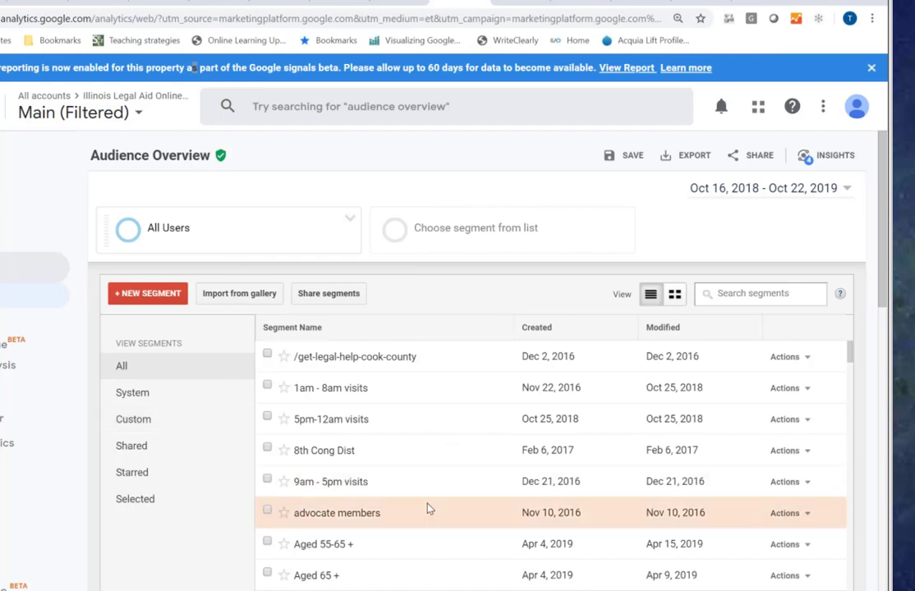
scroll(427, 508, down, 5)
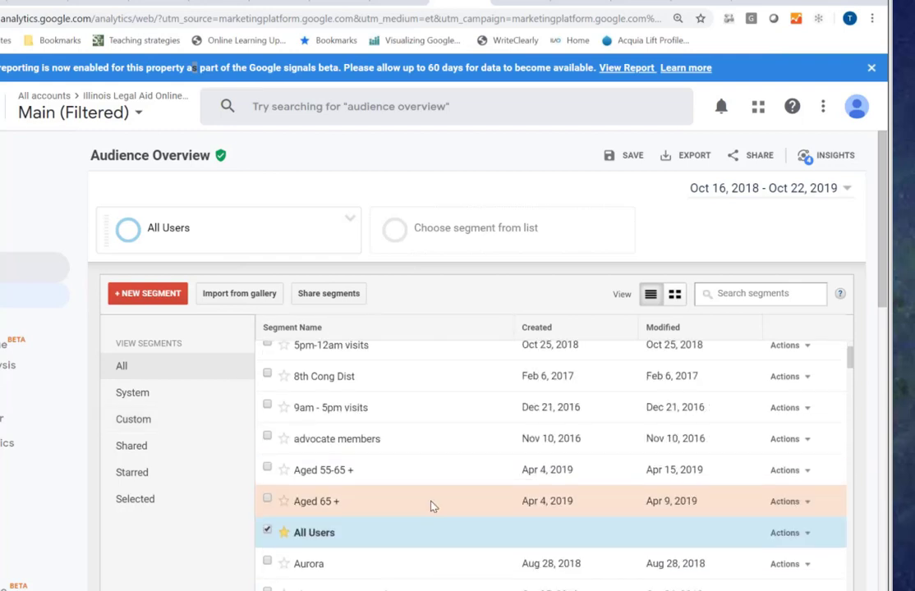
scroll(440, 510, down, 2)
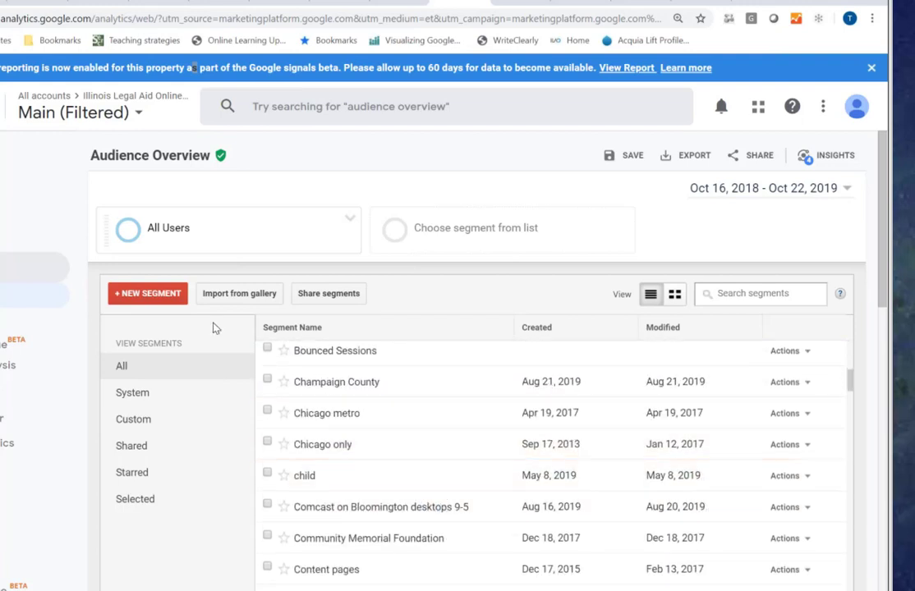
click(171, 293)
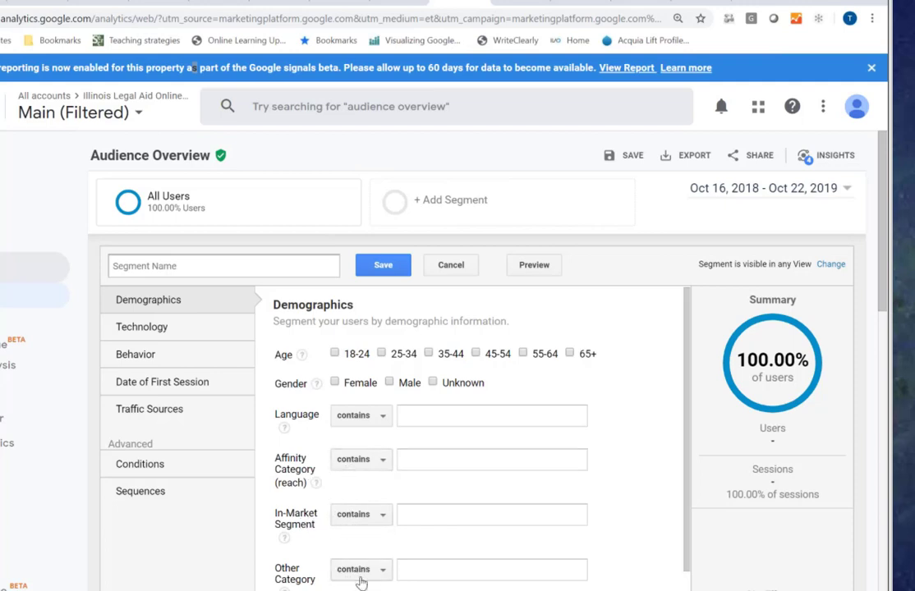
click(166, 333)
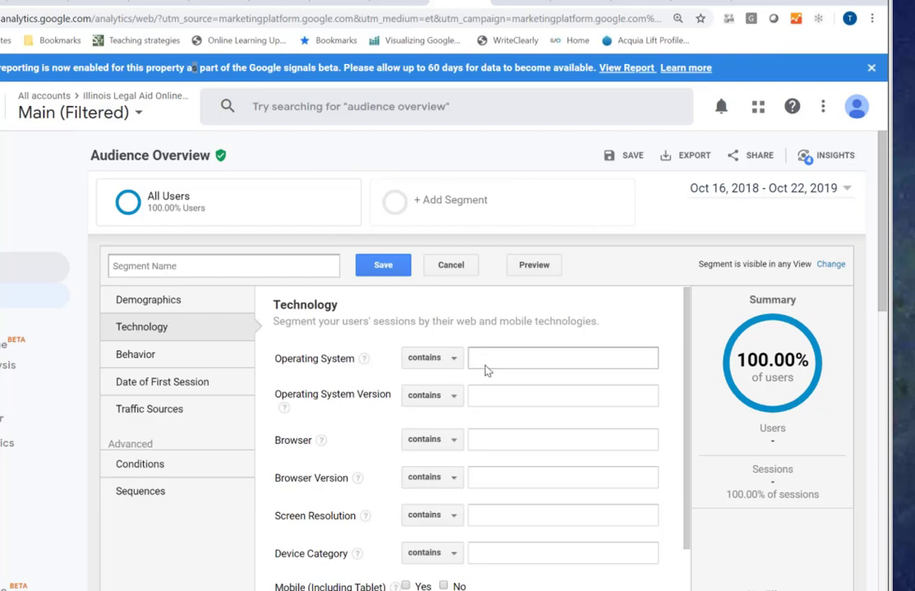
scroll(495, 441, down, 2)
scroll(495, 444, down, 2)
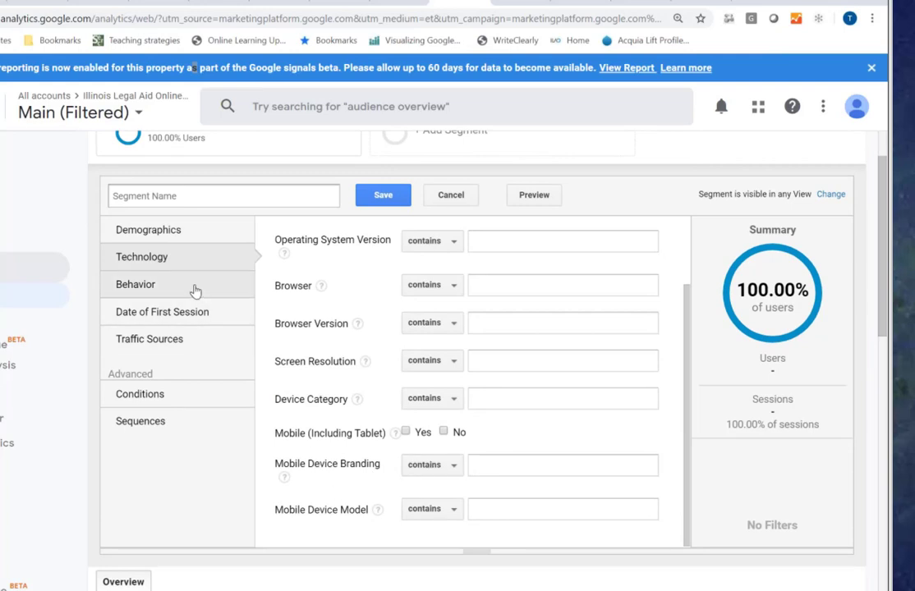
click(159, 288)
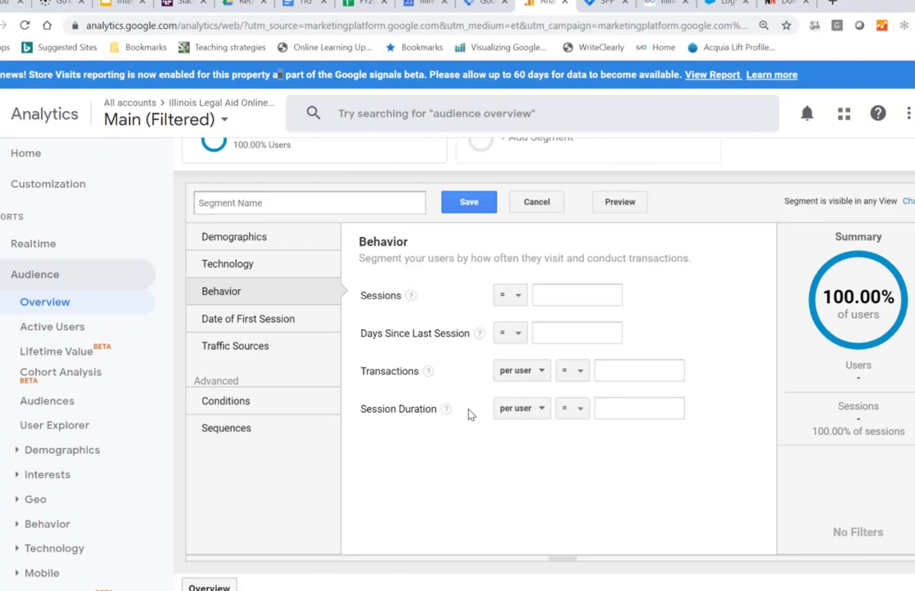
click(261, 348)
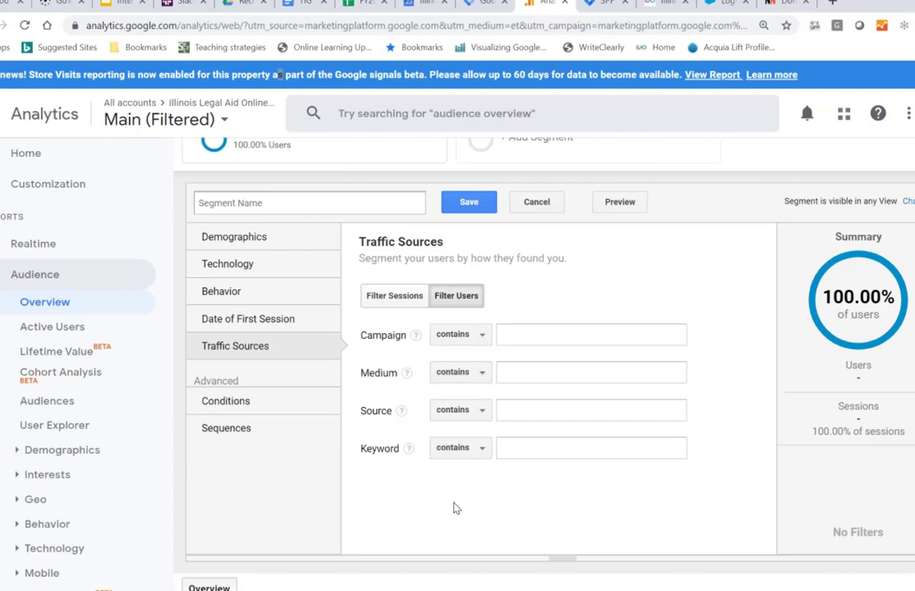
Review the Conditions filter's scope and include options, and cancel the new segment
click(226, 401)
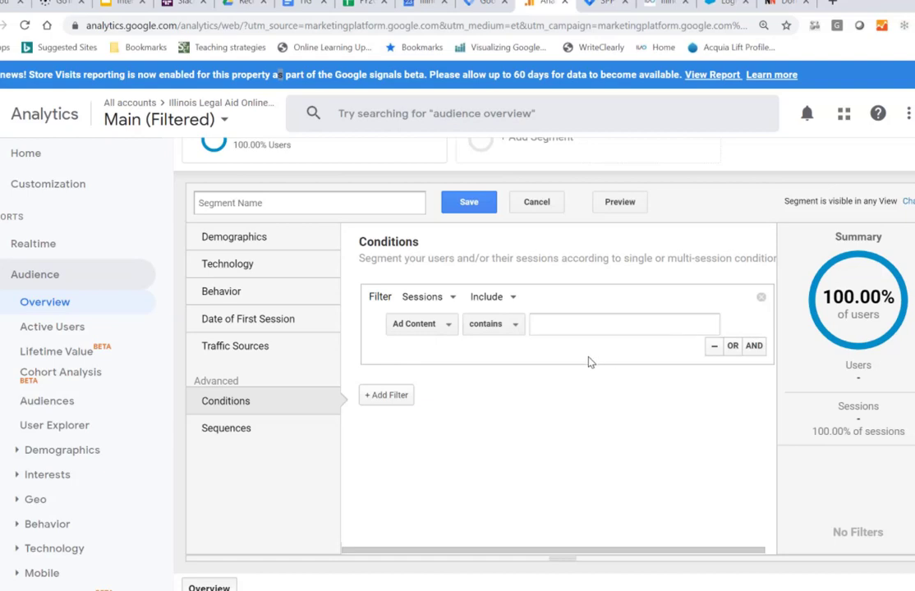
click(450, 302)
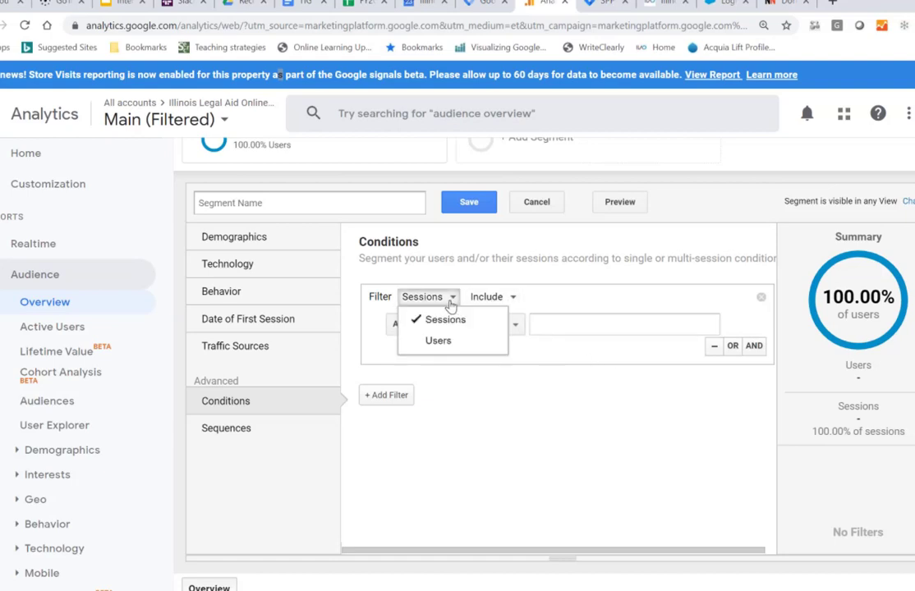
click(515, 299)
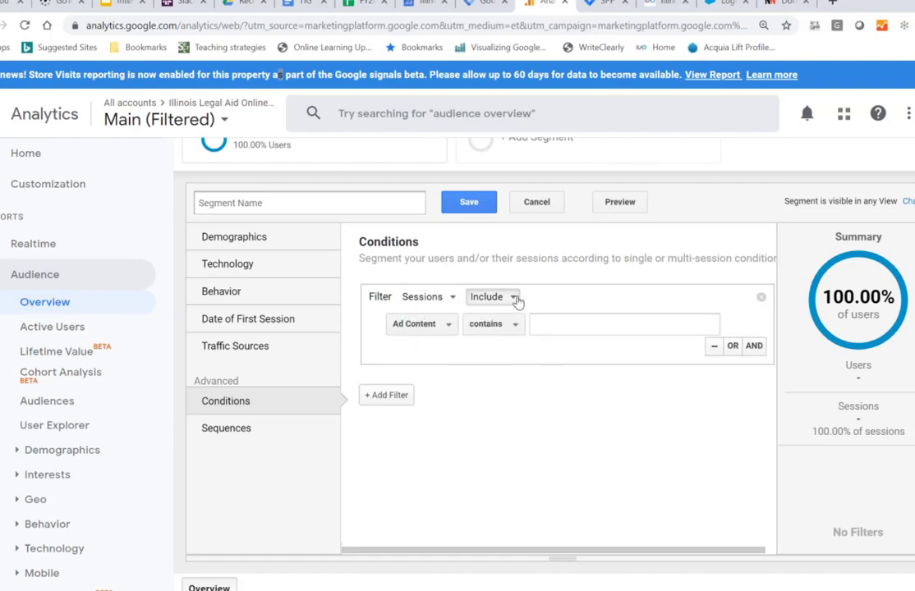
click(516, 299)
click(540, 319)
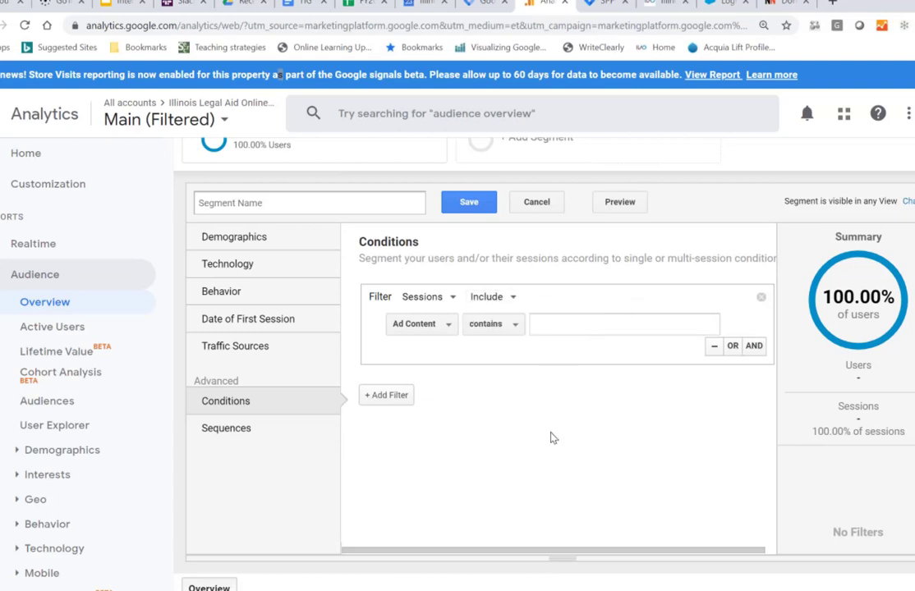
click(538, 204)
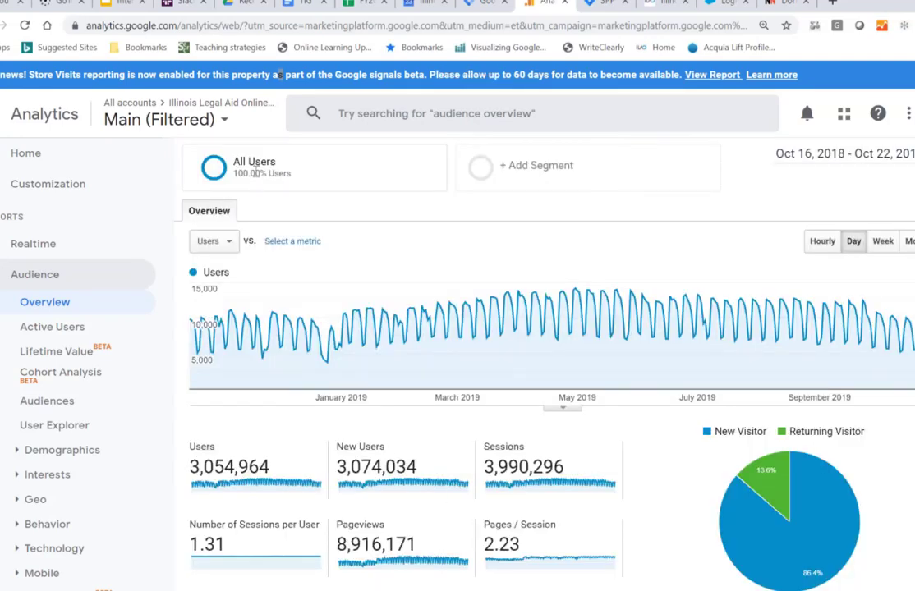
Reopen the segment list and examine the existing segments near its beginning
click(255, 169)
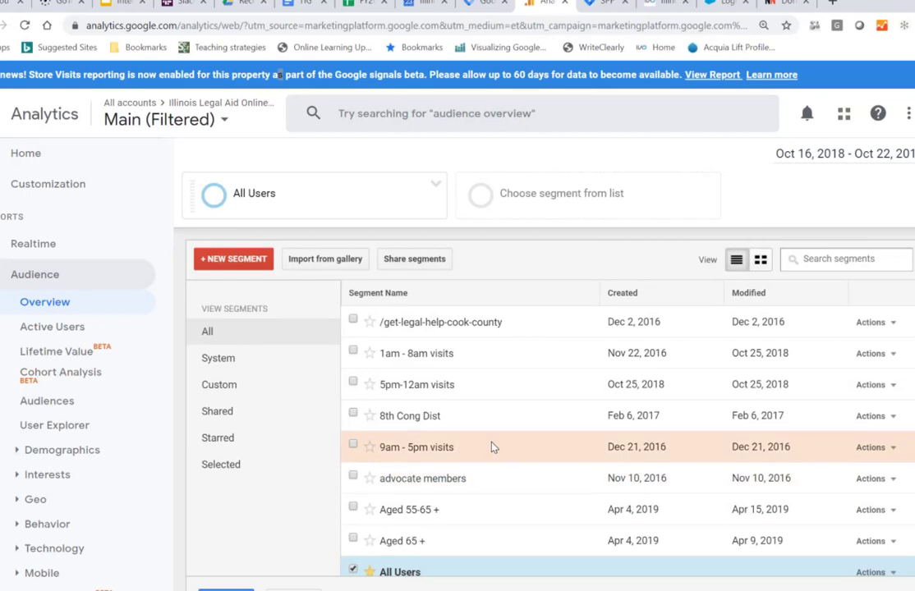
scroll(491, 444, down, 1)
scroll(491, 444, down, 3)
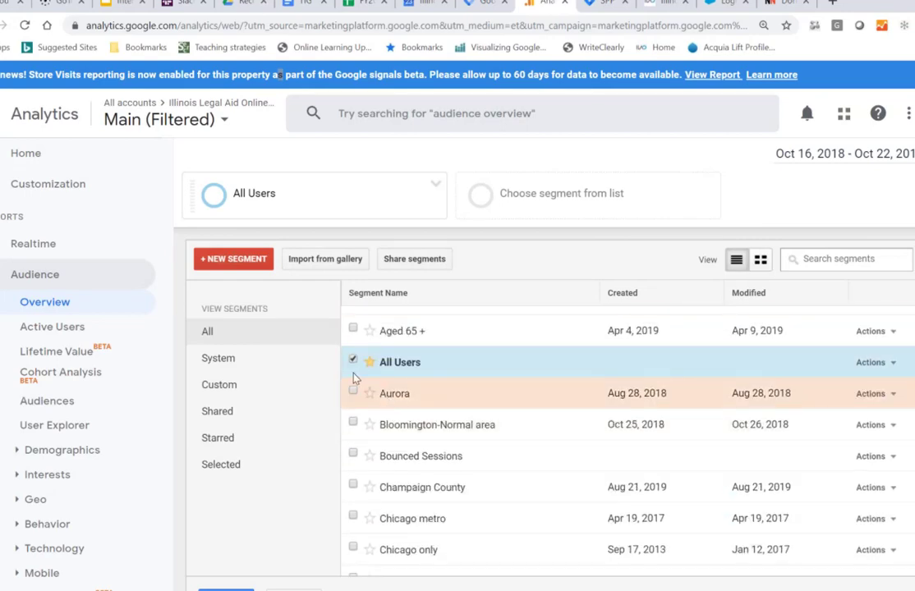
scroll(458, 435, up, 1)
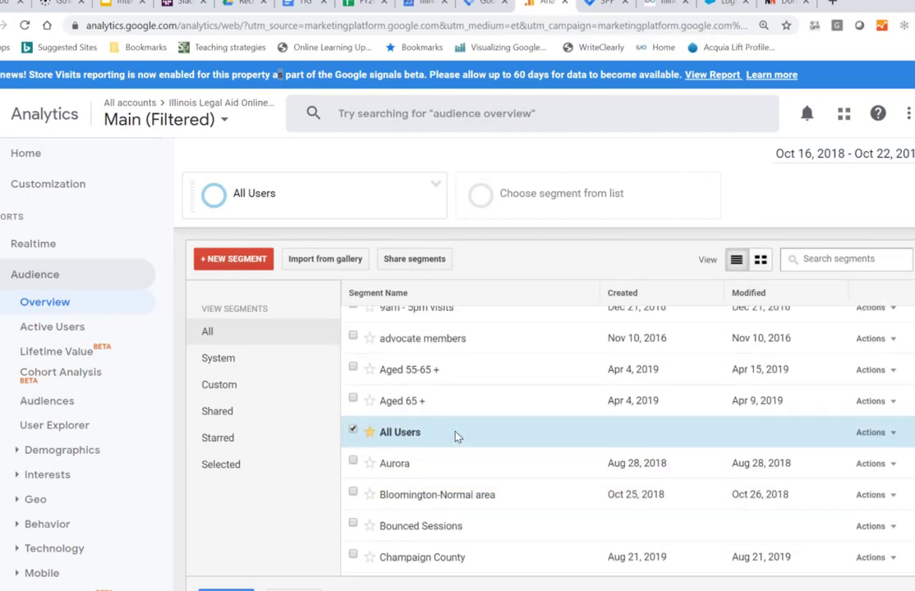
scroll(456, 435, up, 2)
scroll(456, 436, down, 1)
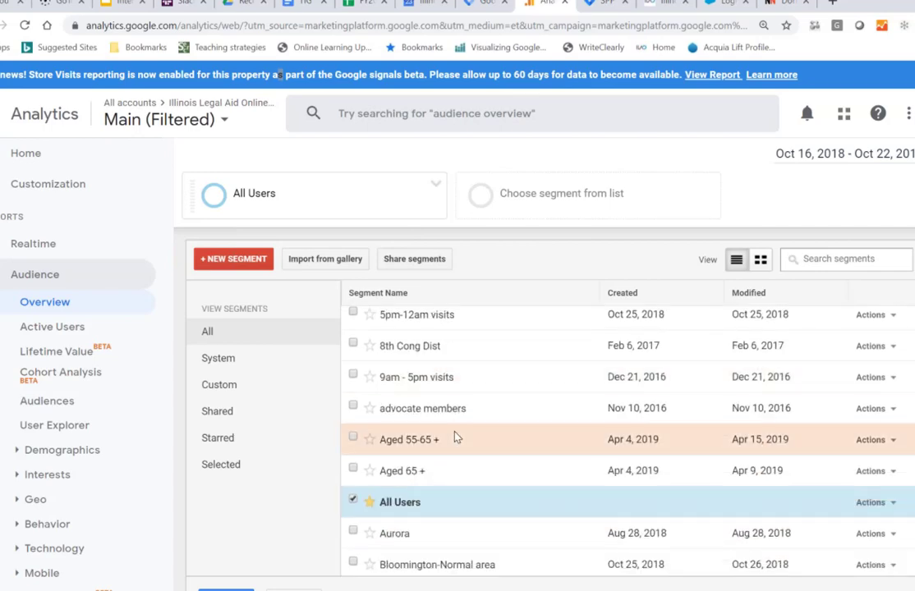
scroll(457, 436, down, 1)
scroll(456, 438, down, 1)
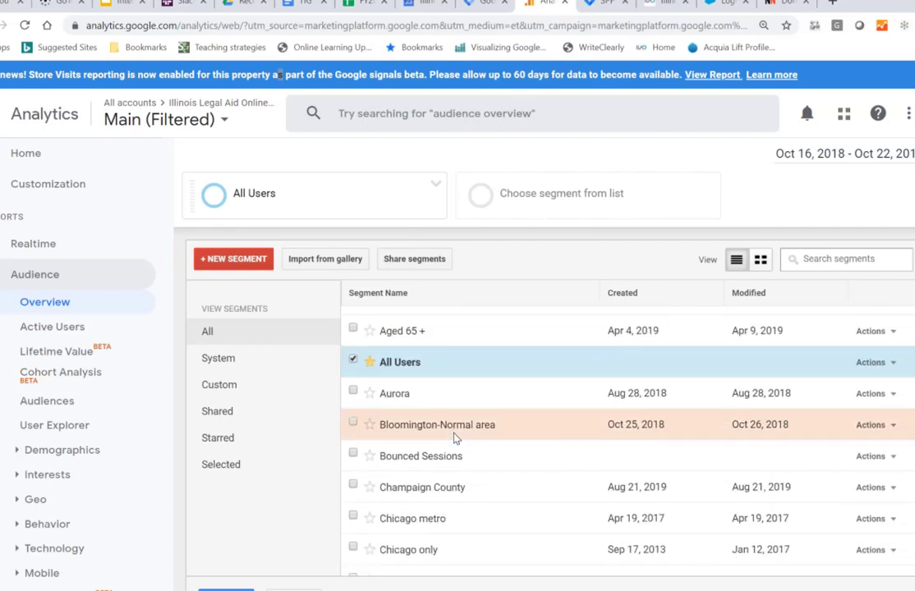
scroll(507, 464, up, 1)
scroll(493, 448, up, 2)
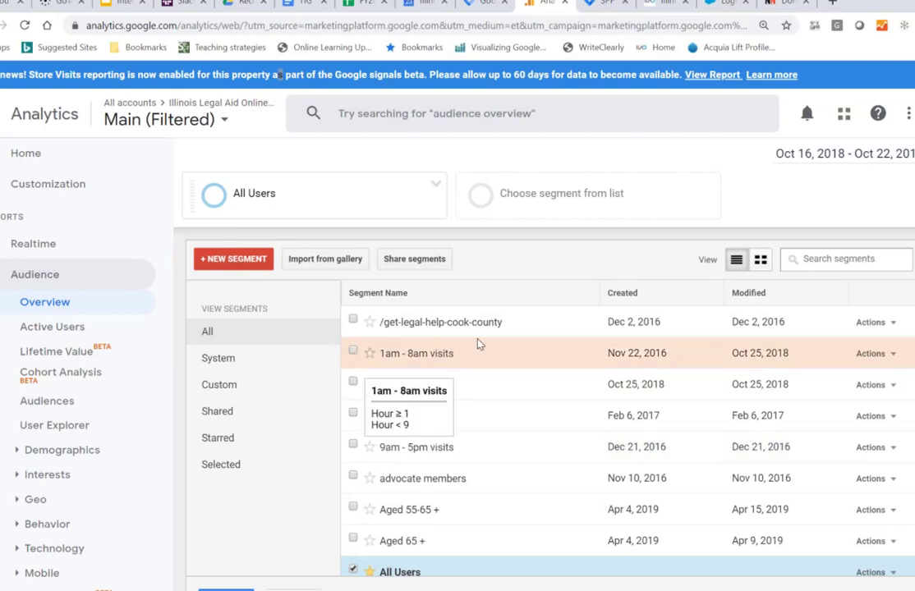
Open the 1am - 8am visits segment for editing to examine its hour conditions, and close it without saving
click(870, 355)
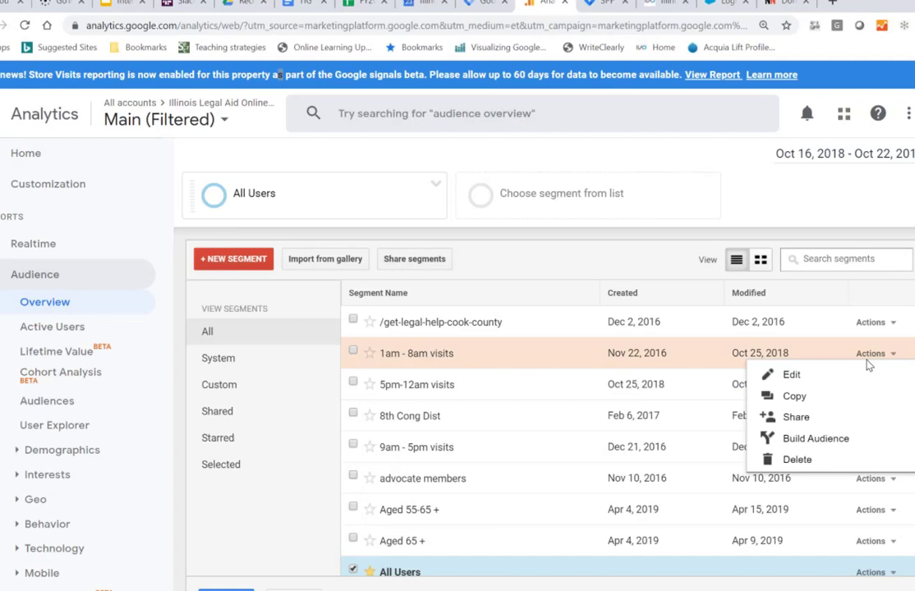
click(776, 375)
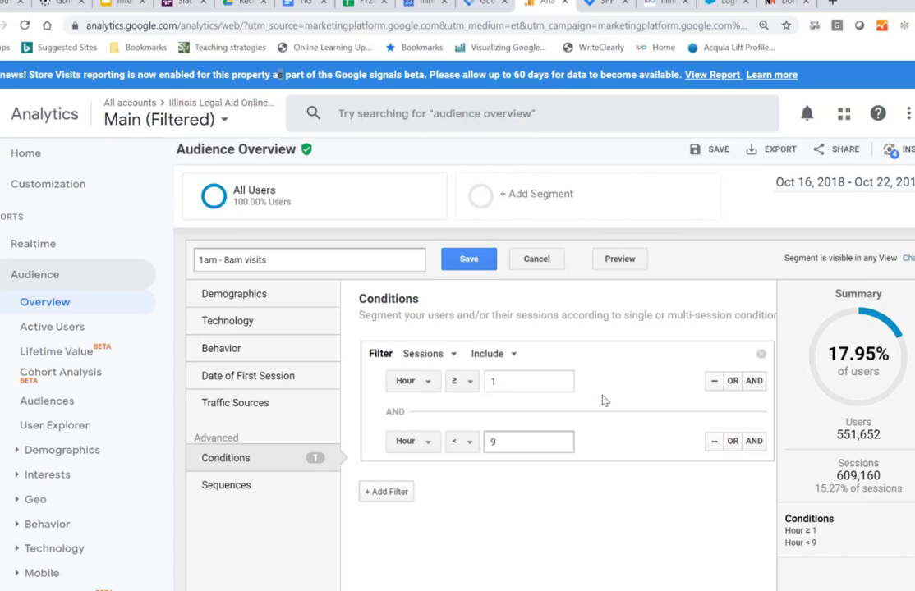
click(532, 259)
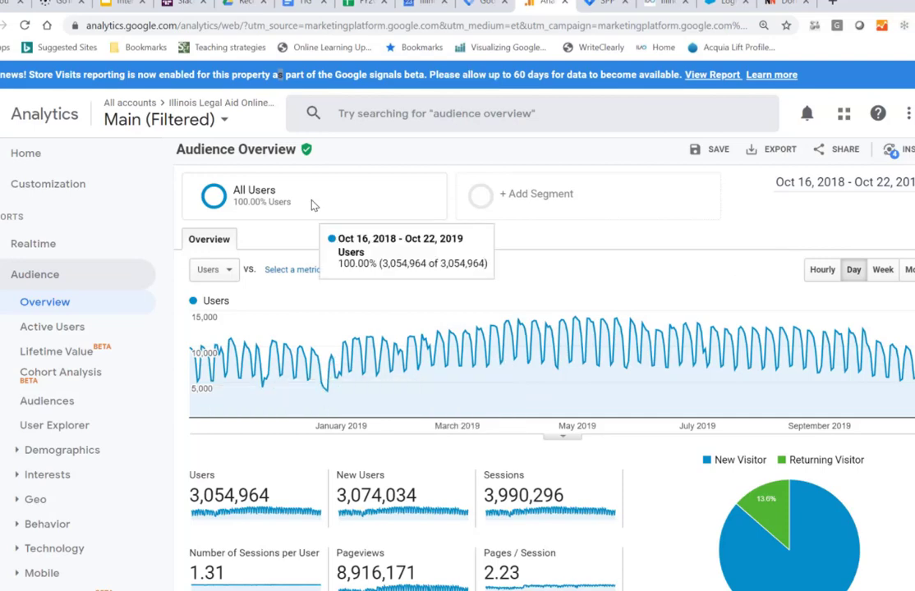
Select the Mobile Traffic segment from the segment list for comparison alongside All Users
click(313, 205)
scroll(460, 378, down, 3)
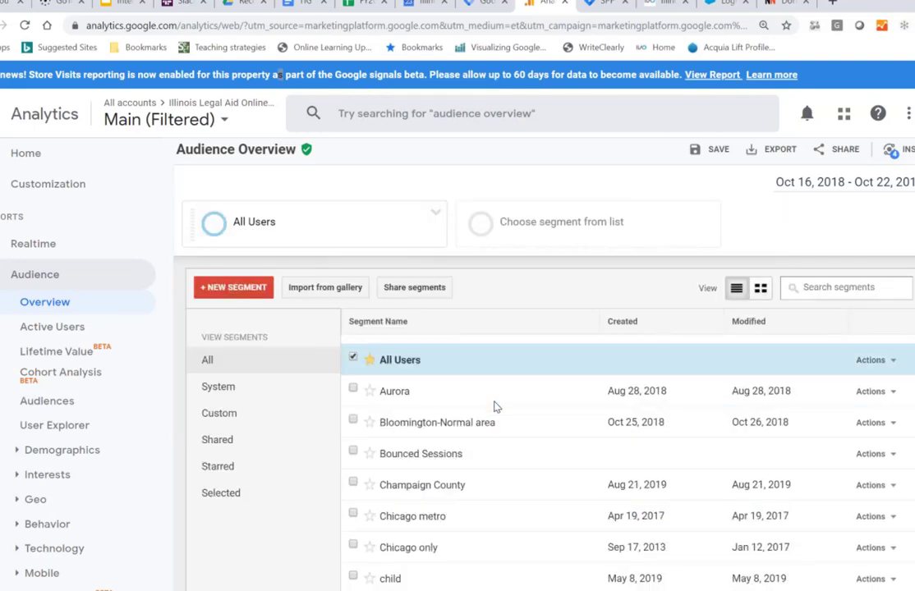
scroll(495, 406, down, 1)
scroll(507, 411, up, 4)
scroll(506, 410, down, 3)
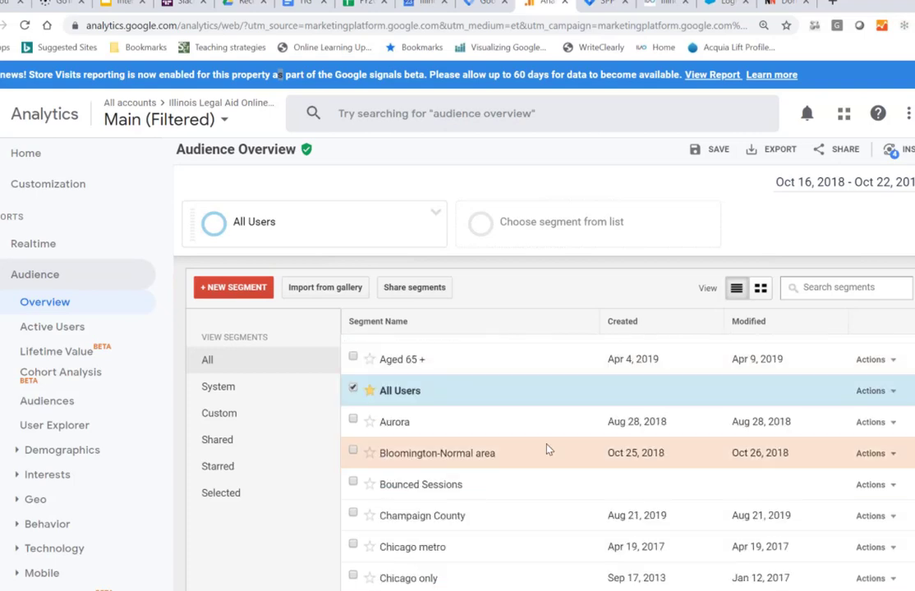
scroll(493, 410, down, 2)
mouse_move(460, 392)
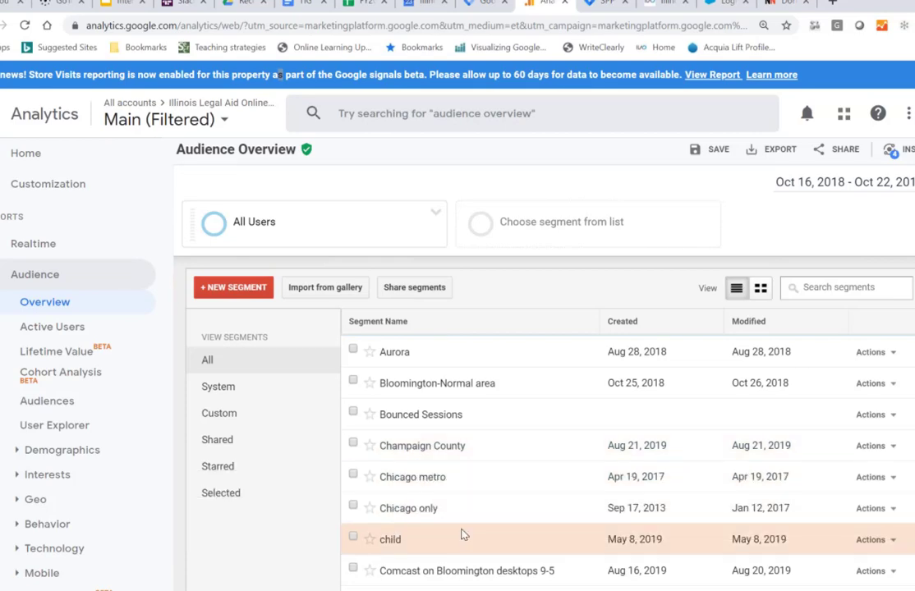
scroll(463, 531, down, 5)
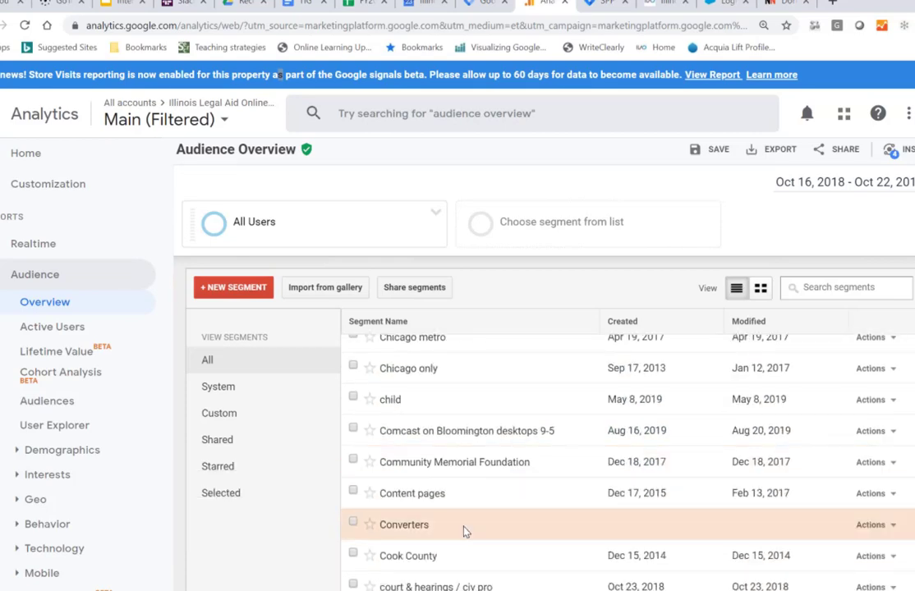
scroll(464, 533, down, 5)
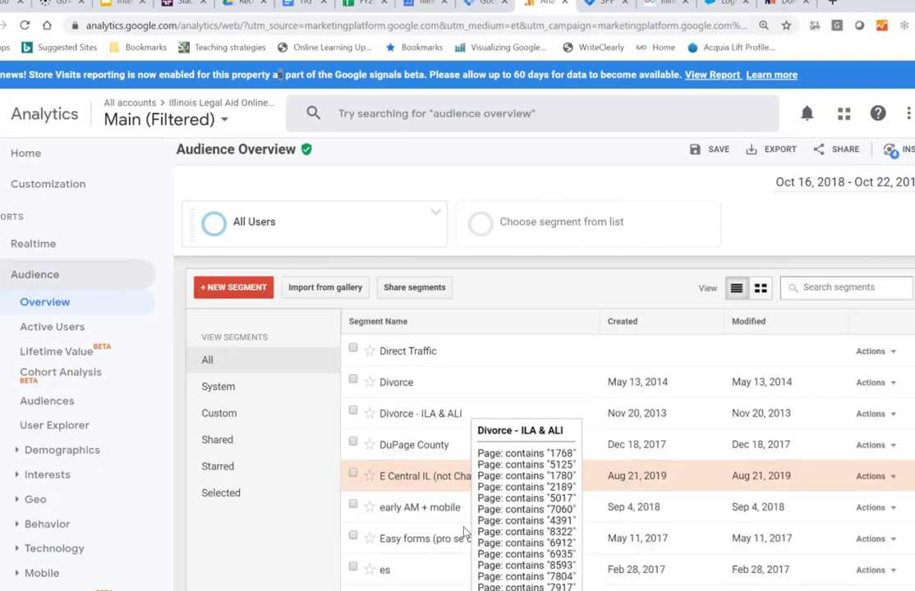
scroll(464, 533, down, 3)
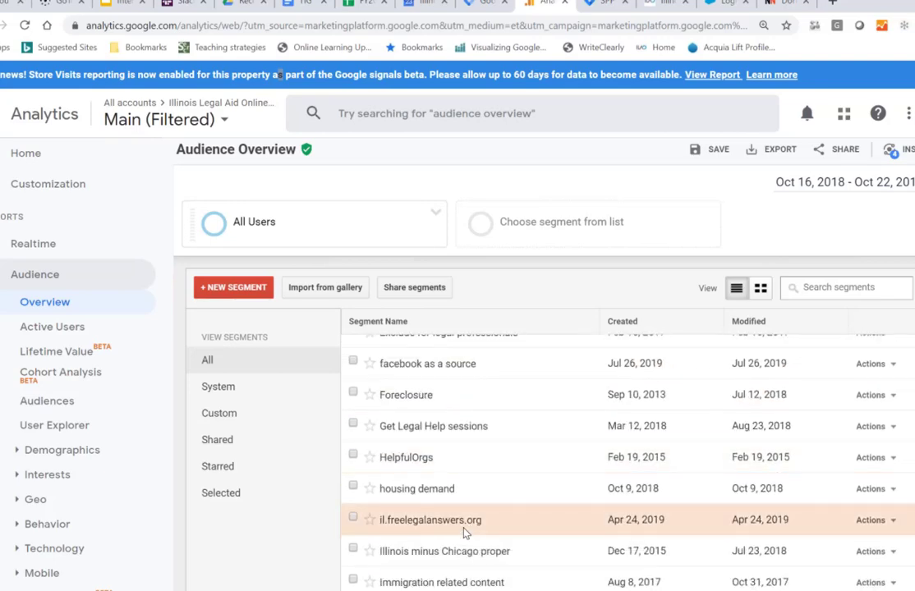
scroll(464, 534, down, 3)
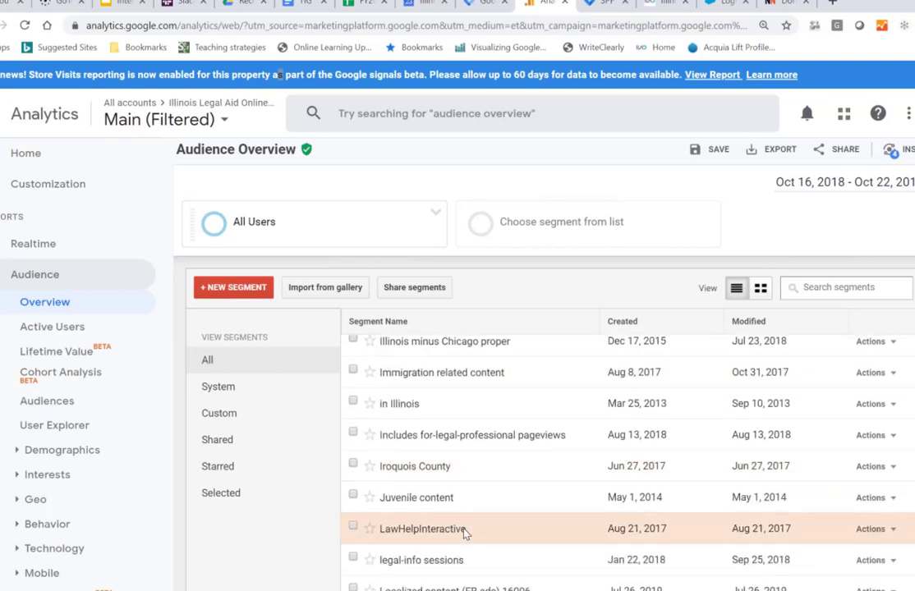
scroll(464, 532, down, 3)
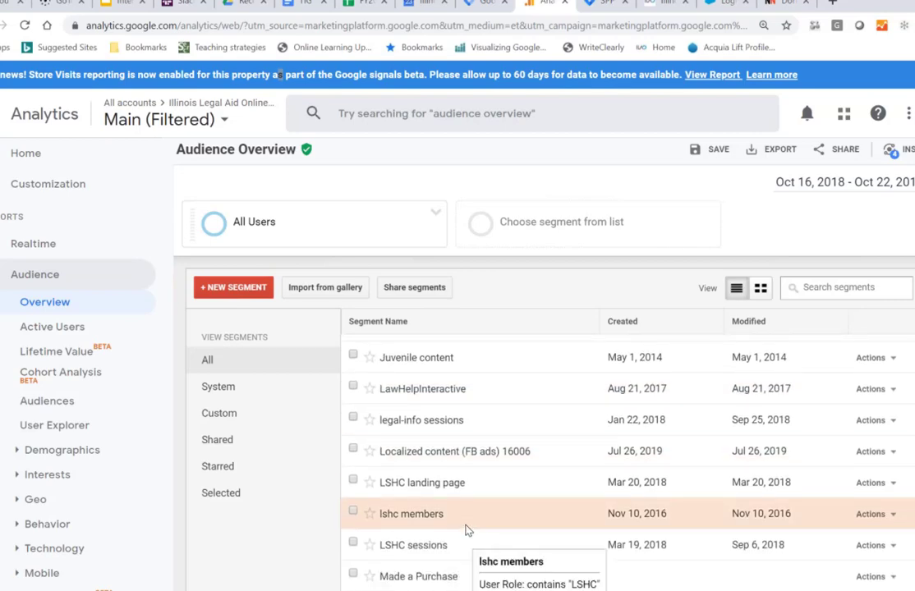
scroll(464, 530, down, 3)
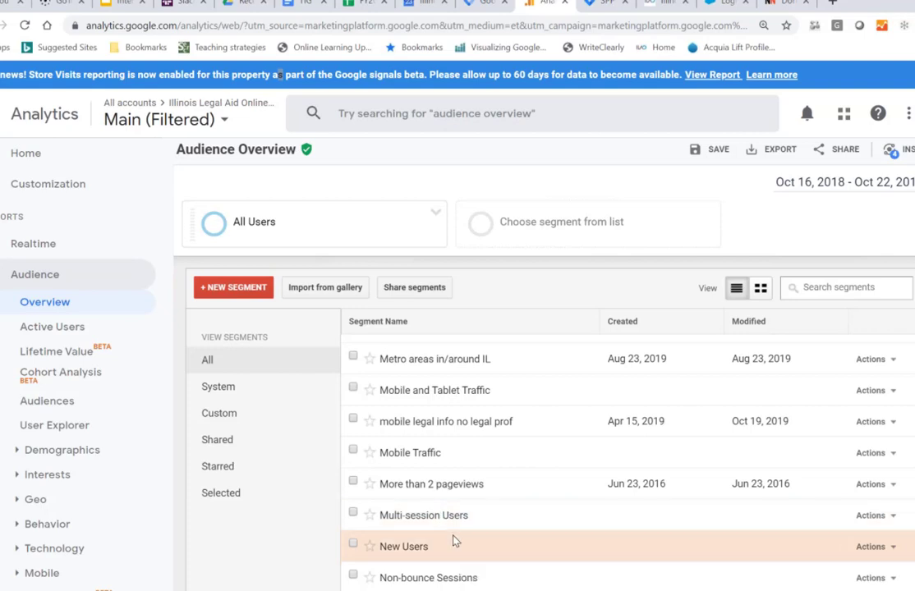
mouse_move(462, 547)
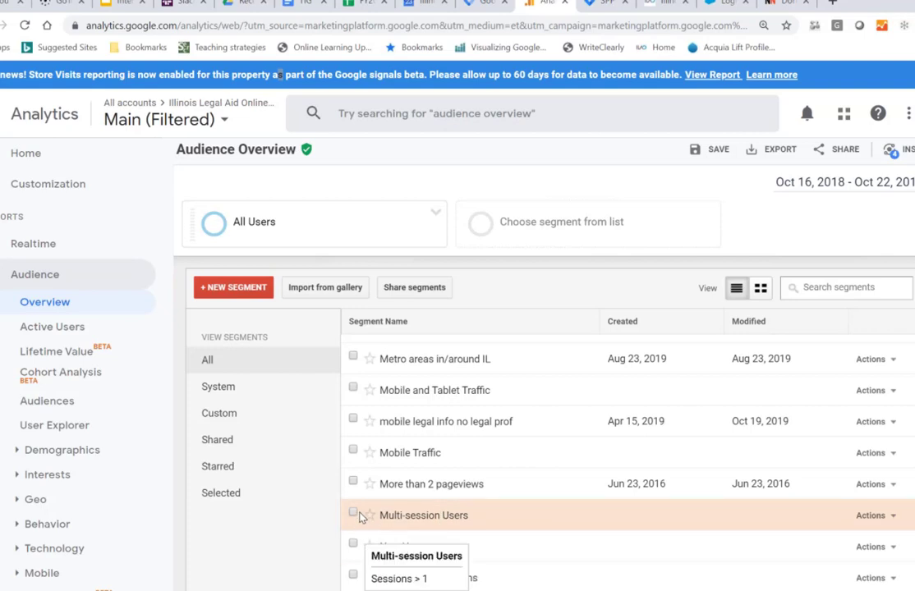
click(353, 452)
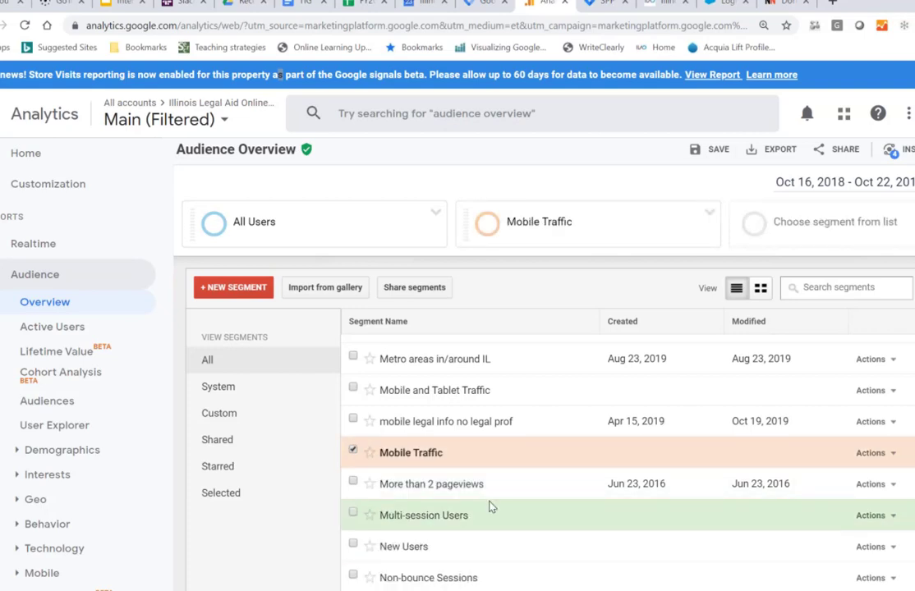
Add the Desktop Traffic segment alongside All Users and Mobile Traffic, and apply the selection to the Audience Overview report
scroll(488, 506, down, 3)
scroll(488, 506, up, 10)
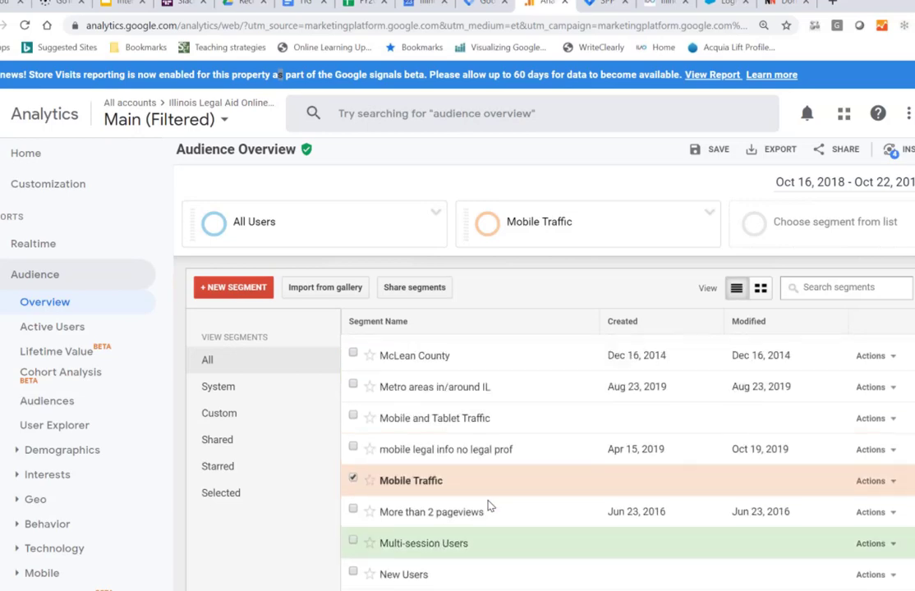
scroll(488, 505, up, 6)
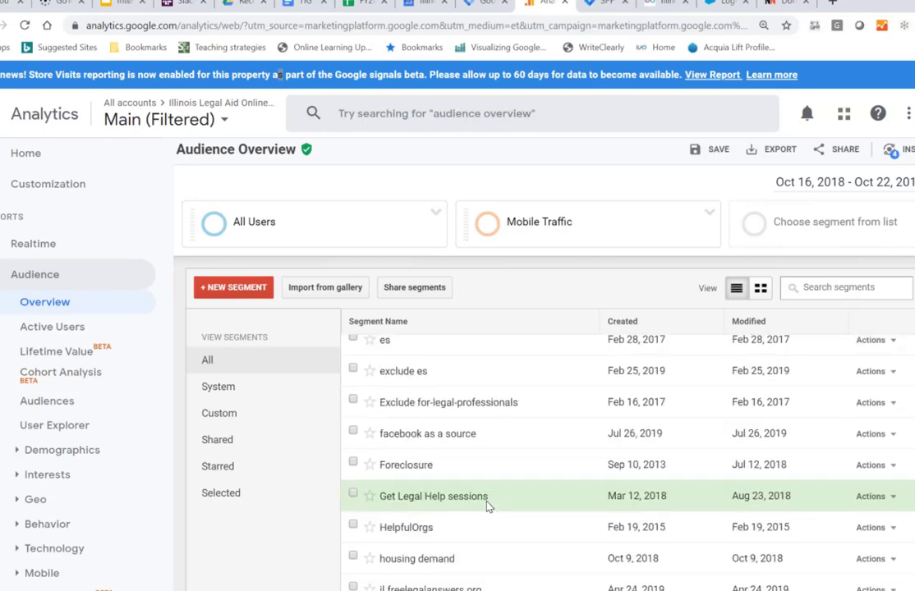
scroll(466, 530, up, 3)
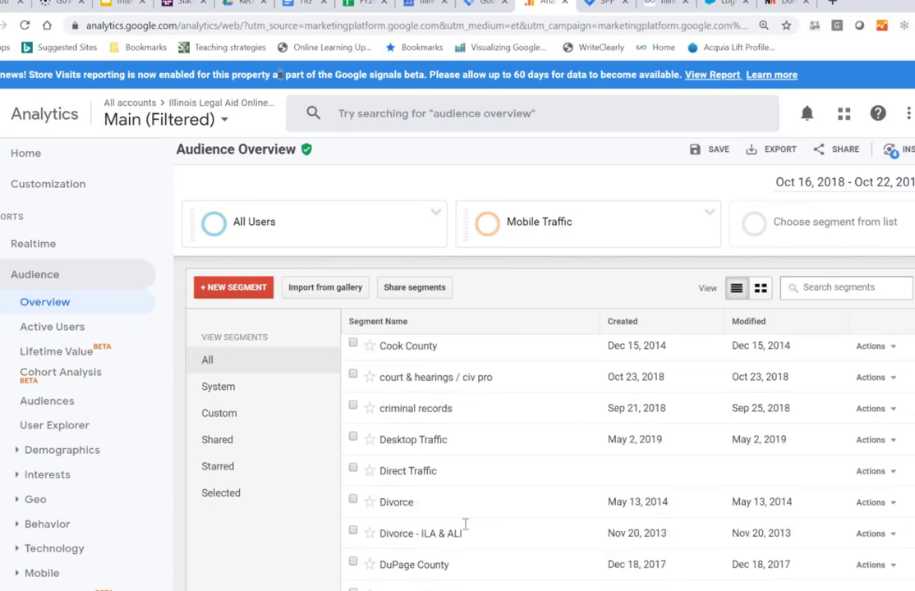
mouse_move(466, 530)
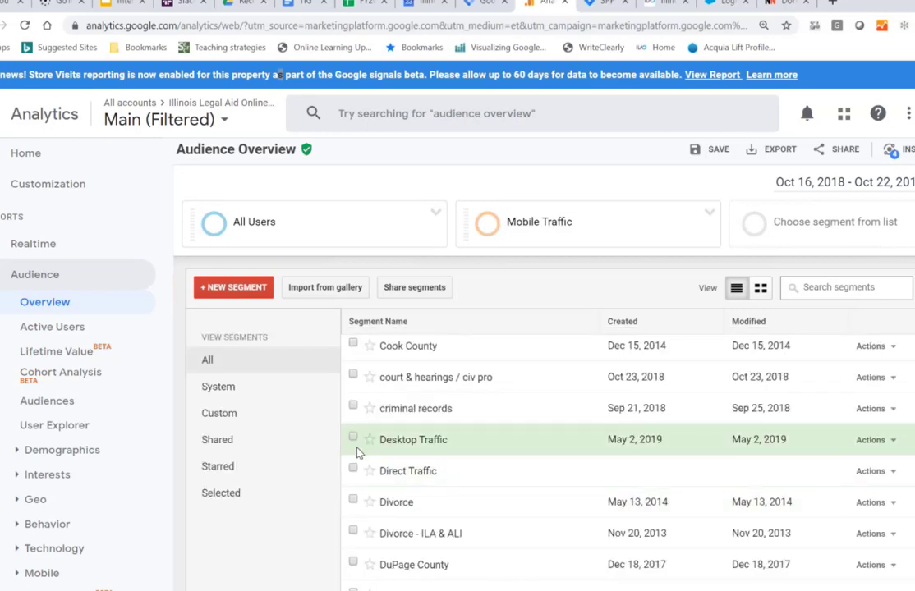
click(353, 439)
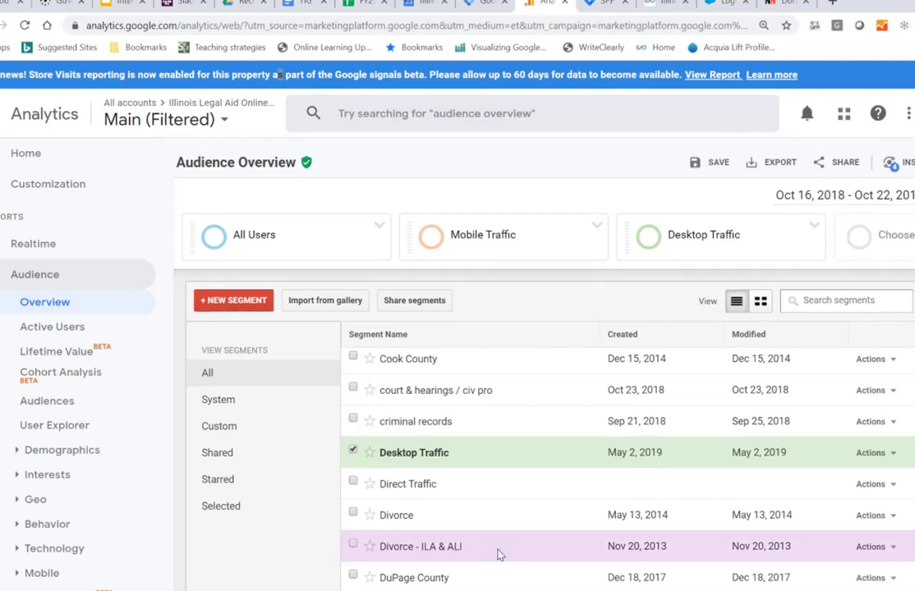
scroll(498, 552, down, 3)
scroll(498, 552, down, 2)
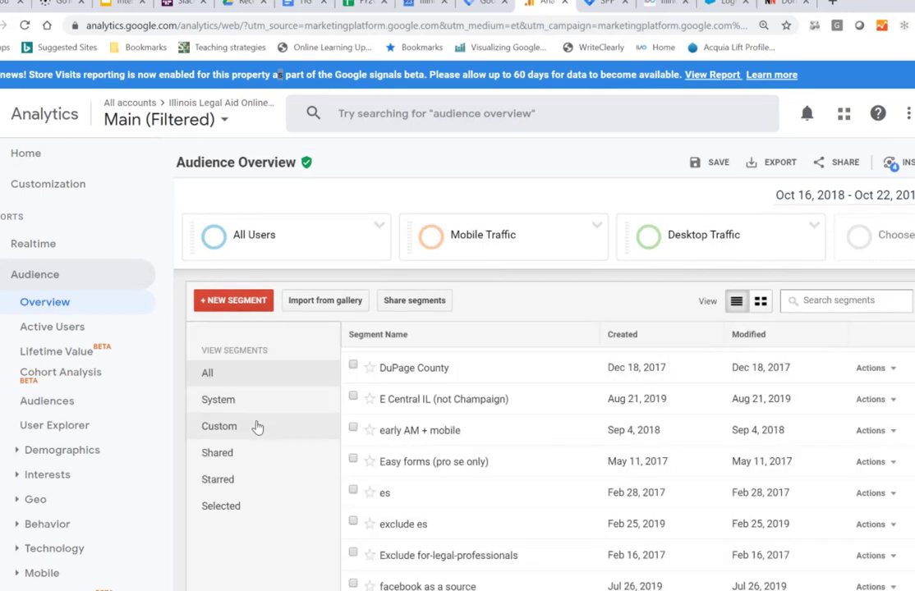
scroll(280, 419, down, 5)
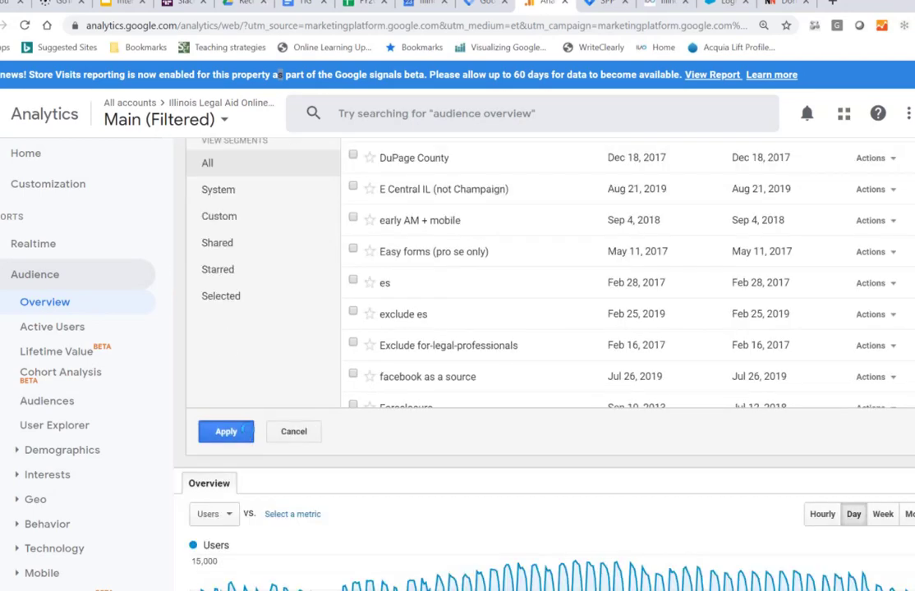
click(226, 431)
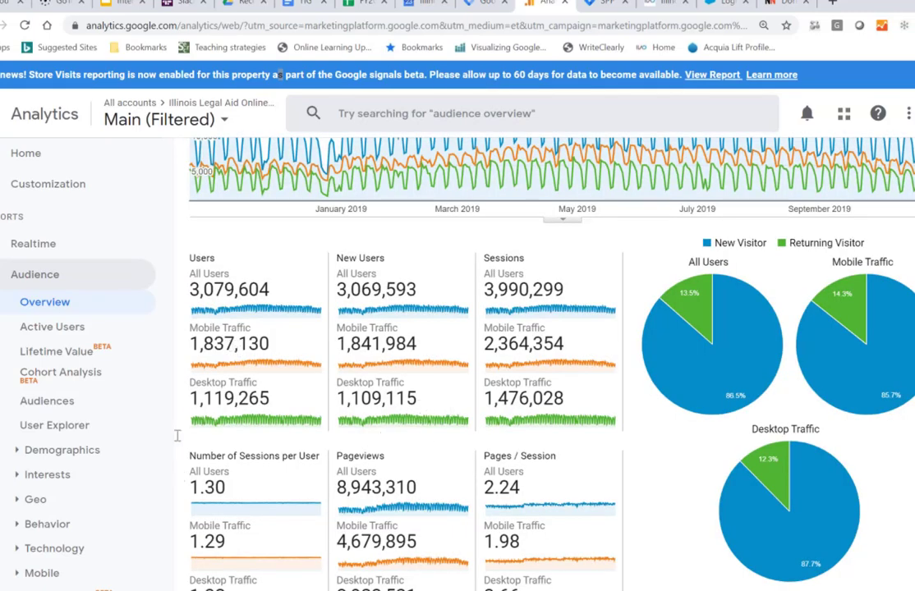
Remove the All Users segment and apply the change, leaving Mobile Traffic and Desktop Traffic for comparison
scroll(232, 276, up, 3)
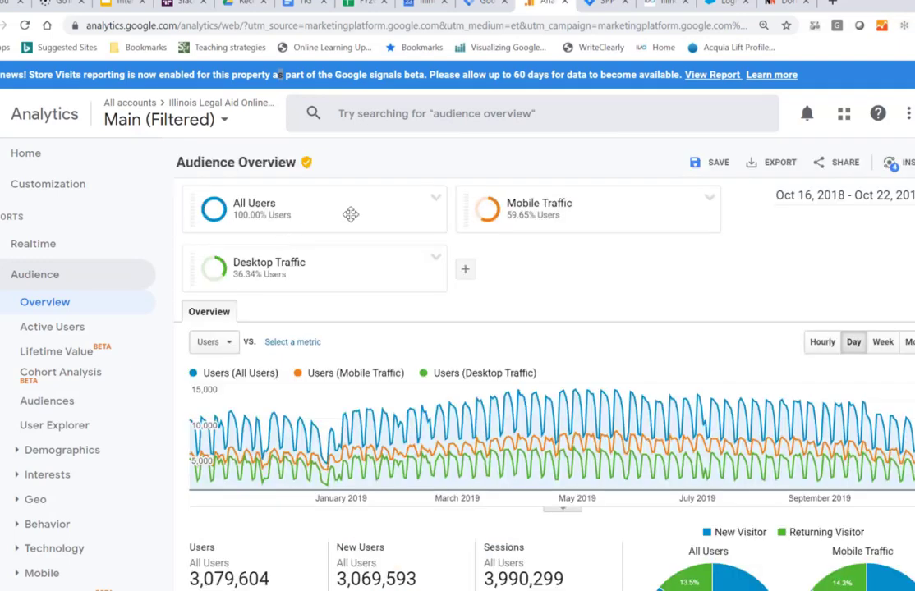
click(386, 216)
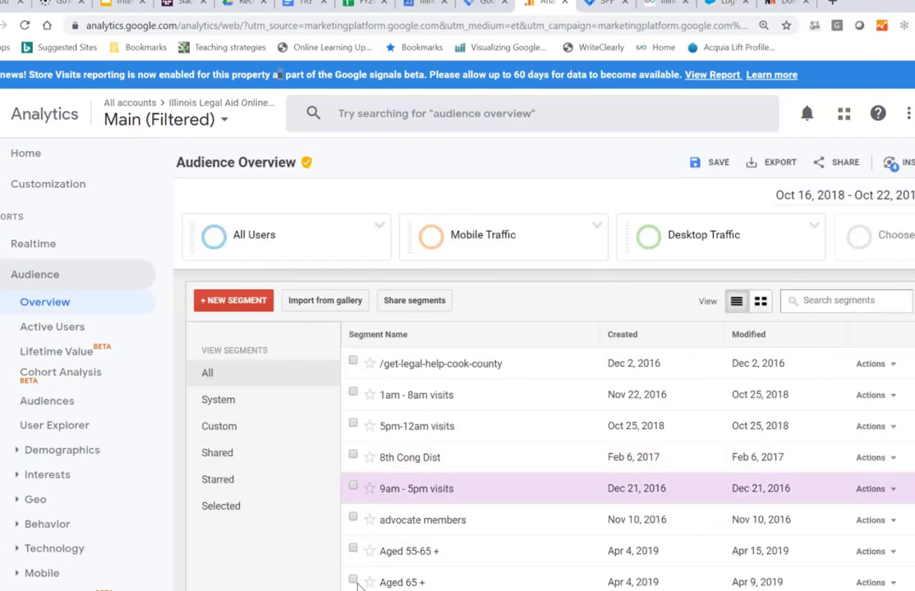
scroll(265, 562, down, 4)
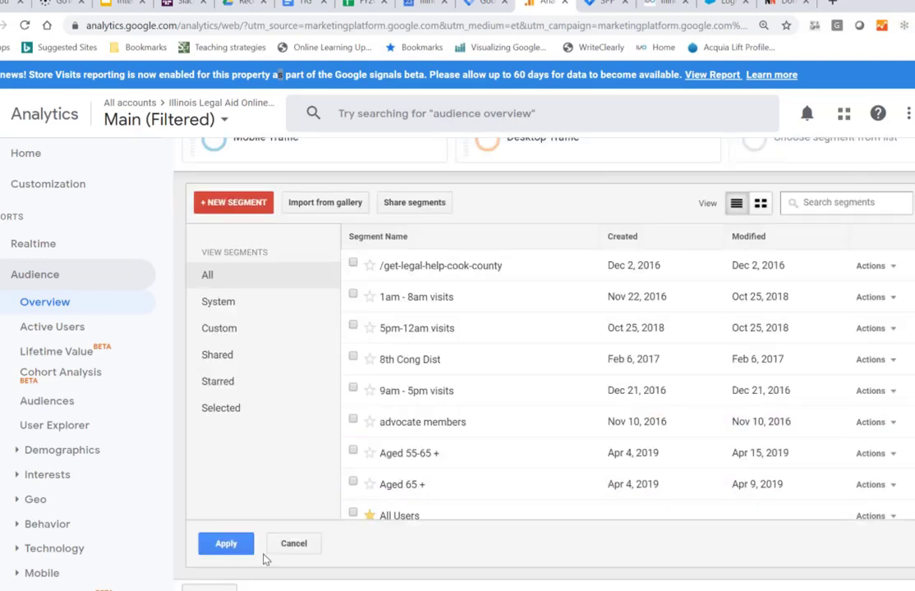
click(226, 362)
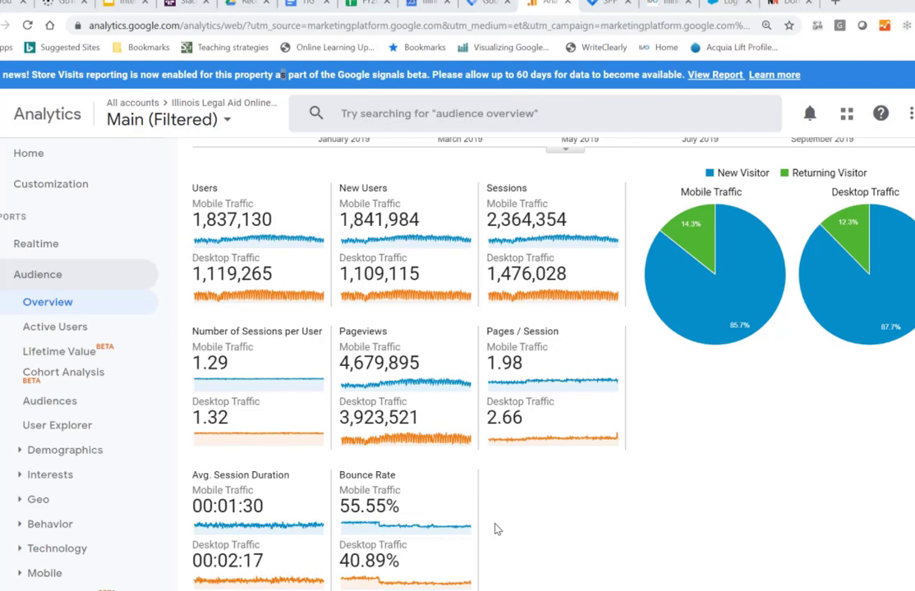
Compare the mobile and desktop audience metrics, and open the Behavior Overview report
scroll(496, 530, down, 3)
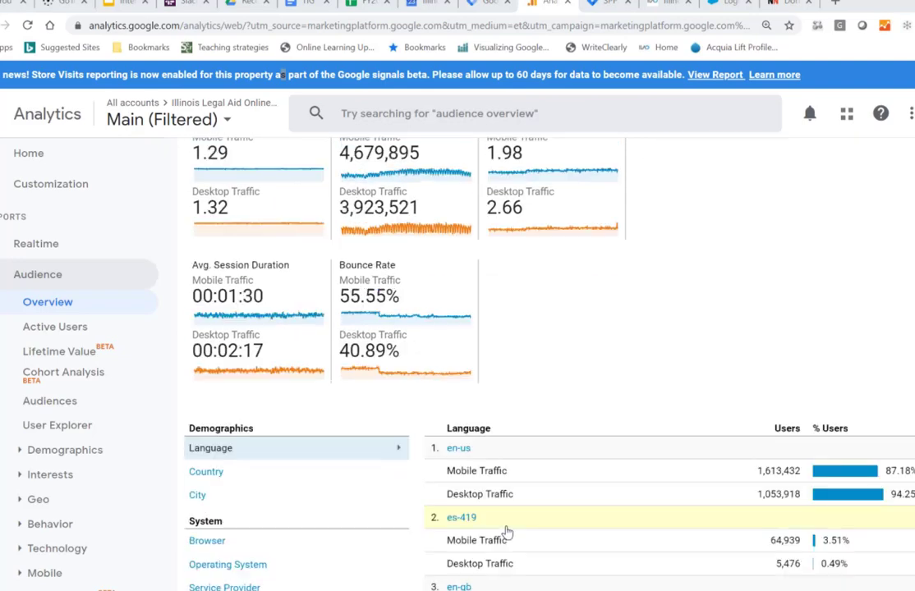
scroll(507, 532, up, 2)
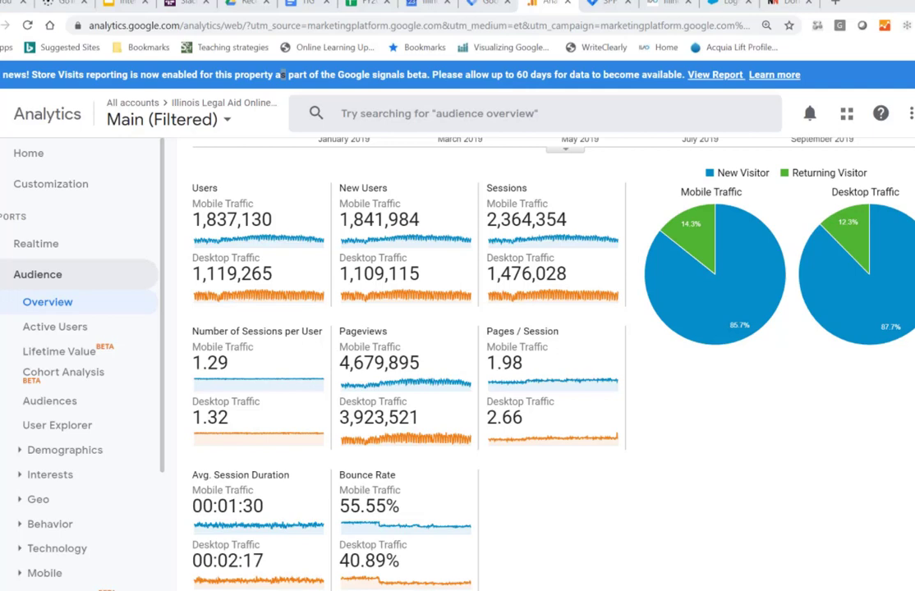
click(37, 275)
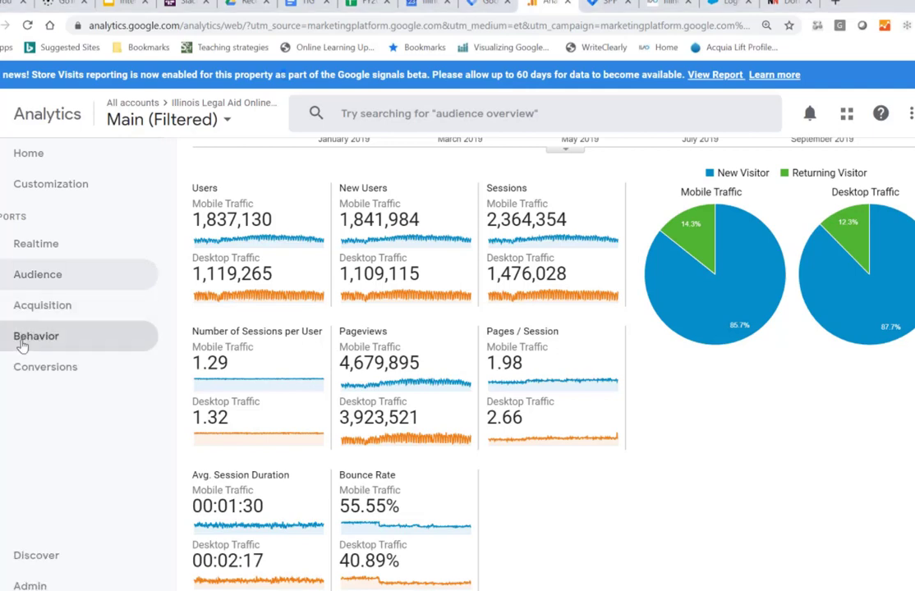
click(25, 338)
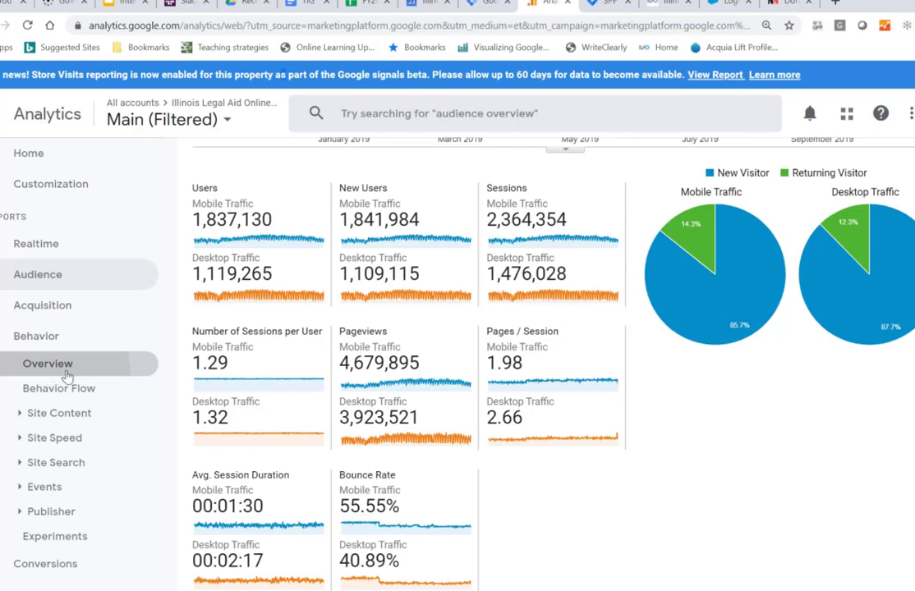
click(33, 417)
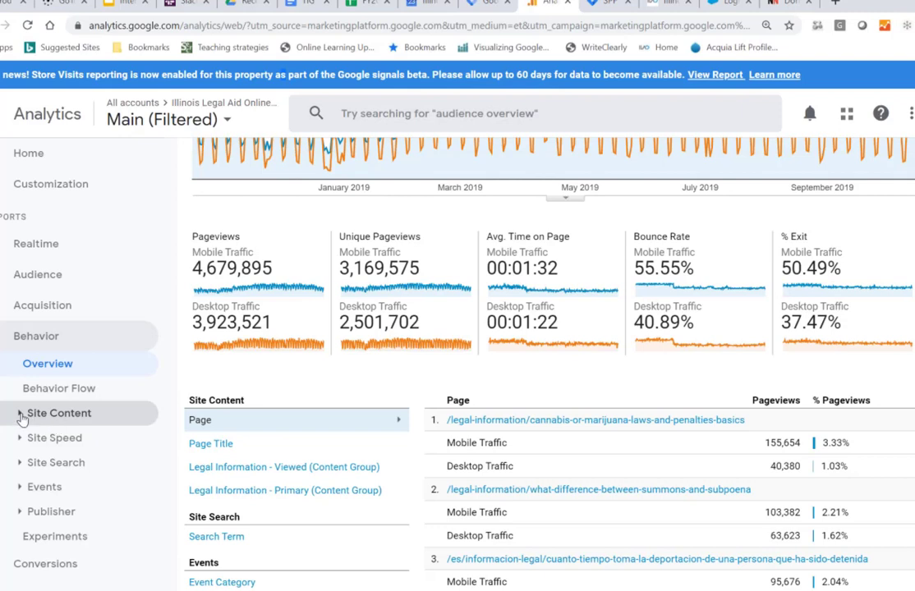
Expand the Site Content reports, review the Behavior Overview data, and list its site content by Page Title
click(20, 415)
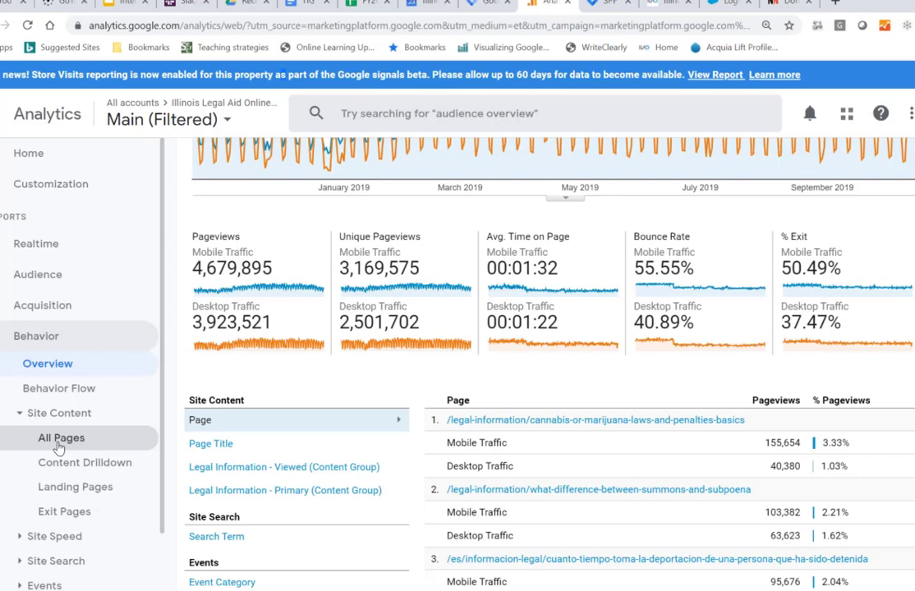
scroll(304, 536, up, 1)
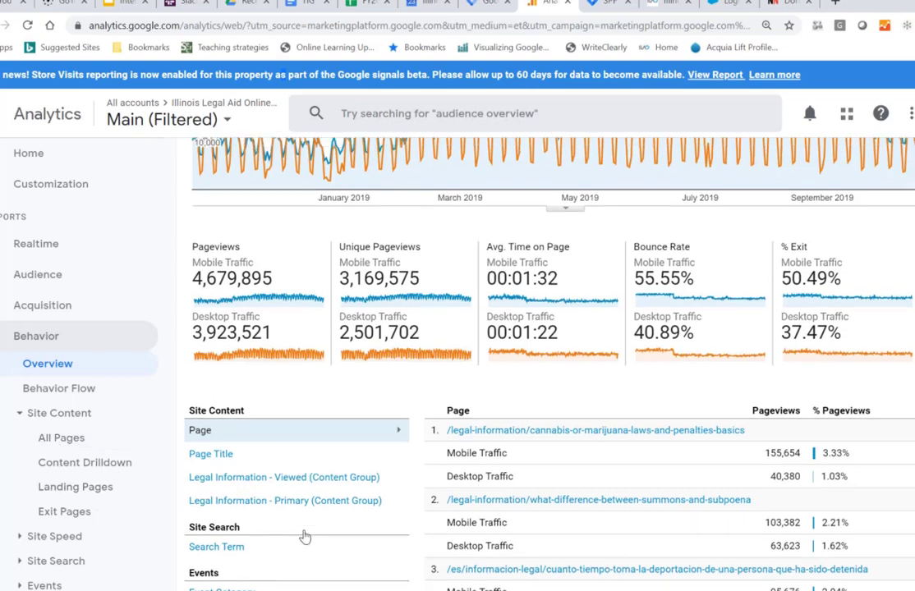
scroll(303, 537, up, 3)
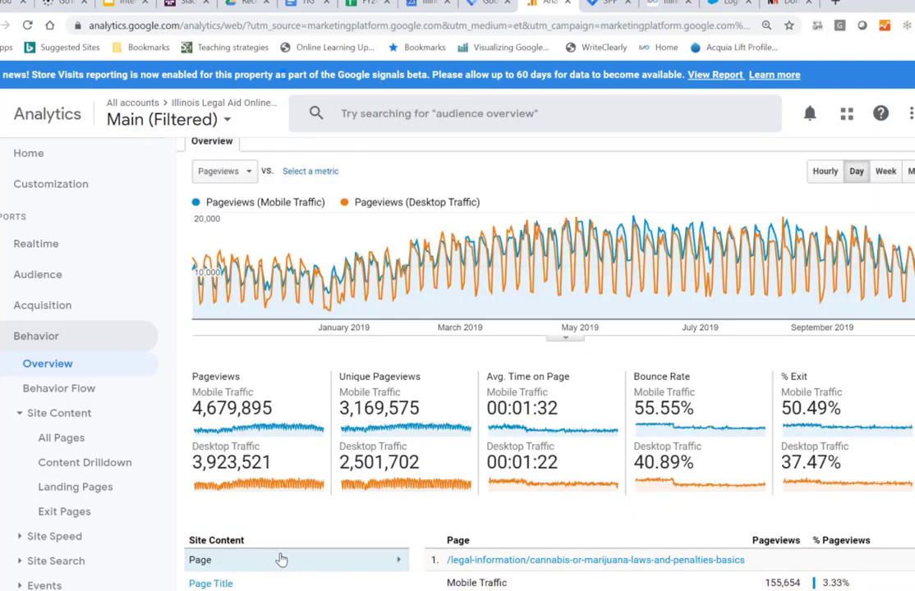
scroll(299, 579, up, 3)
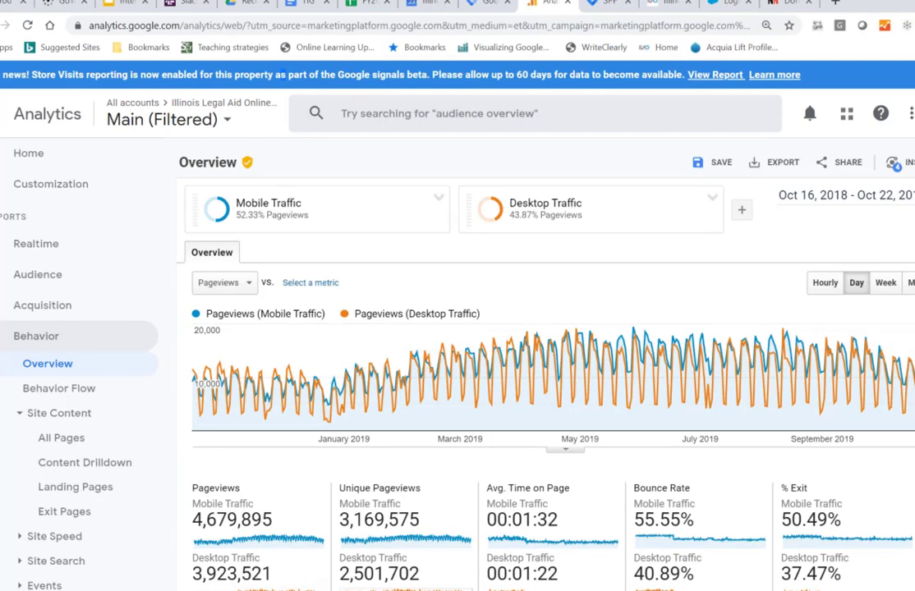
scroll(293, 511, down, 5)
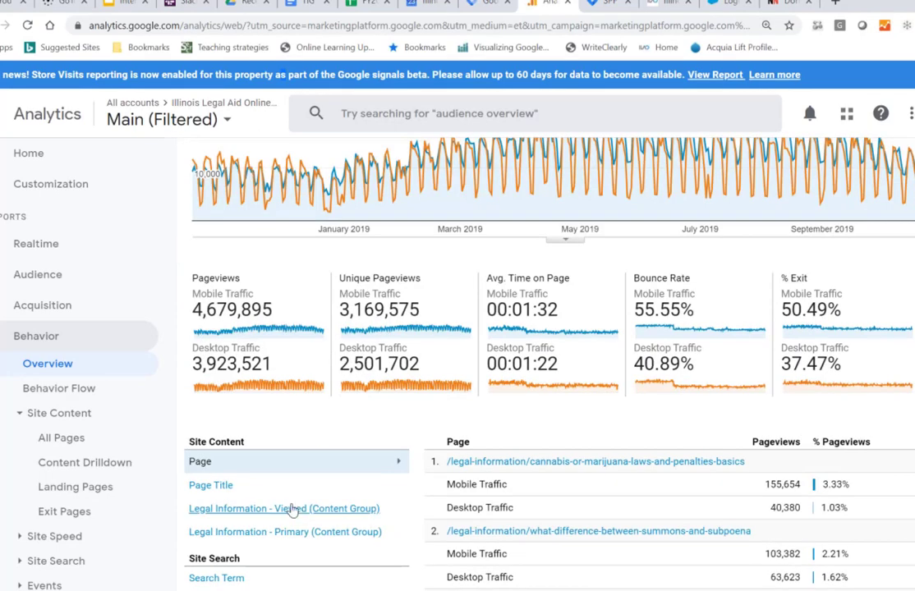
click(198, 485)
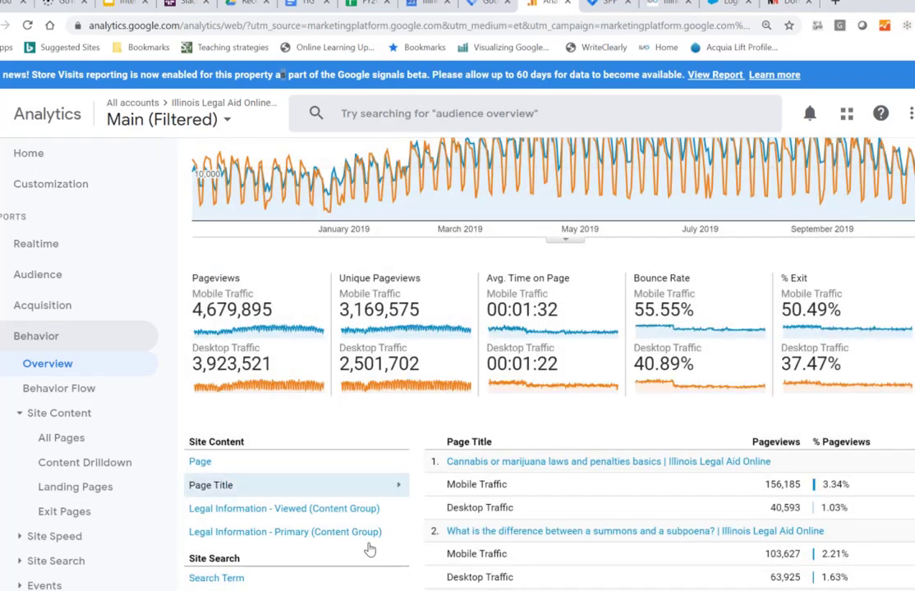
scroll(402, 579, up, 2)
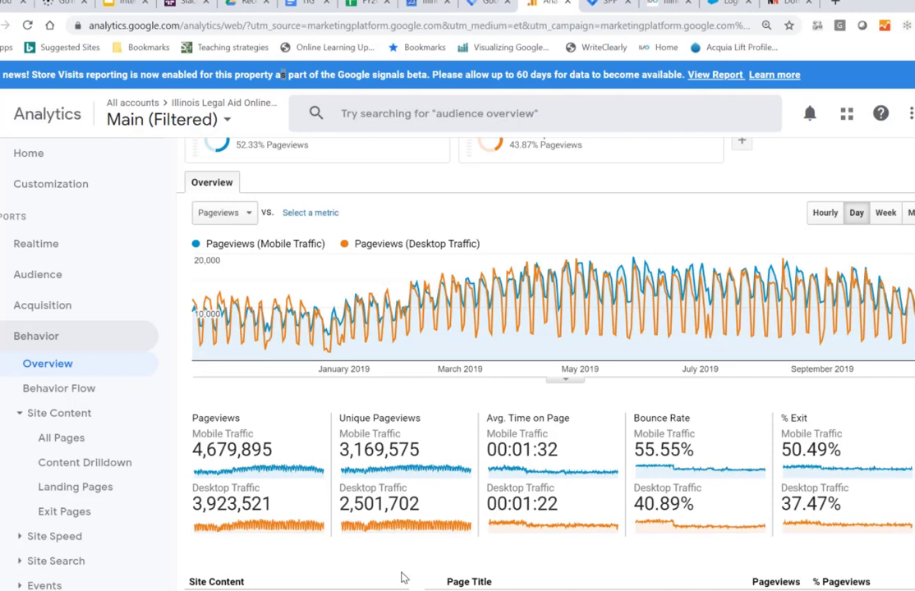
Open the User Explorer report under Audience and set it to show 100 rows
mouse_move(561, 340)
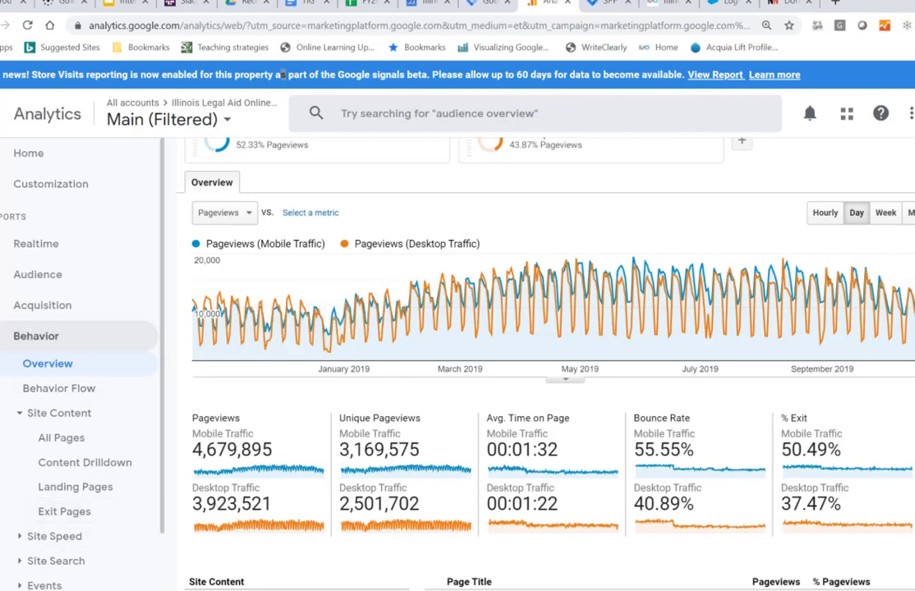
click(36, 336)
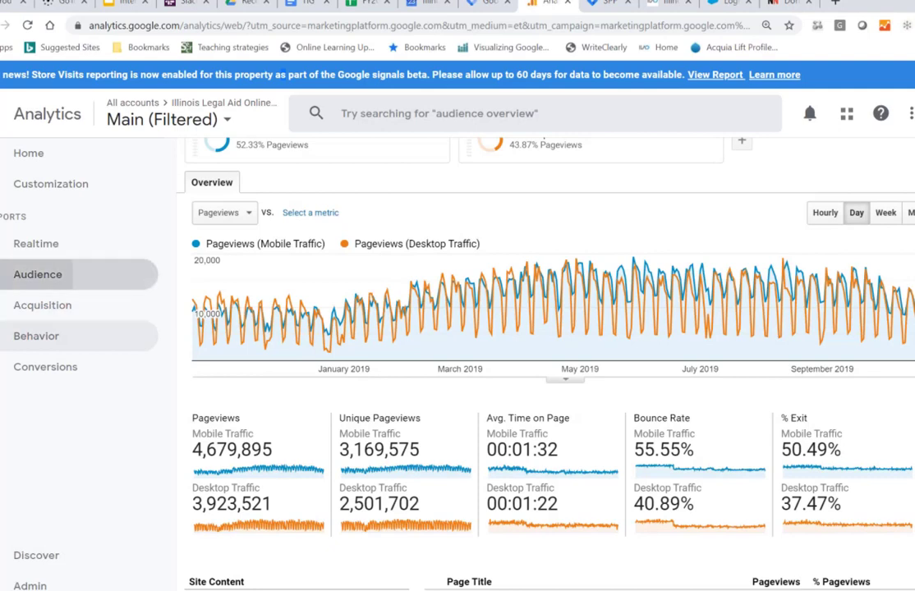
click(9, 274)
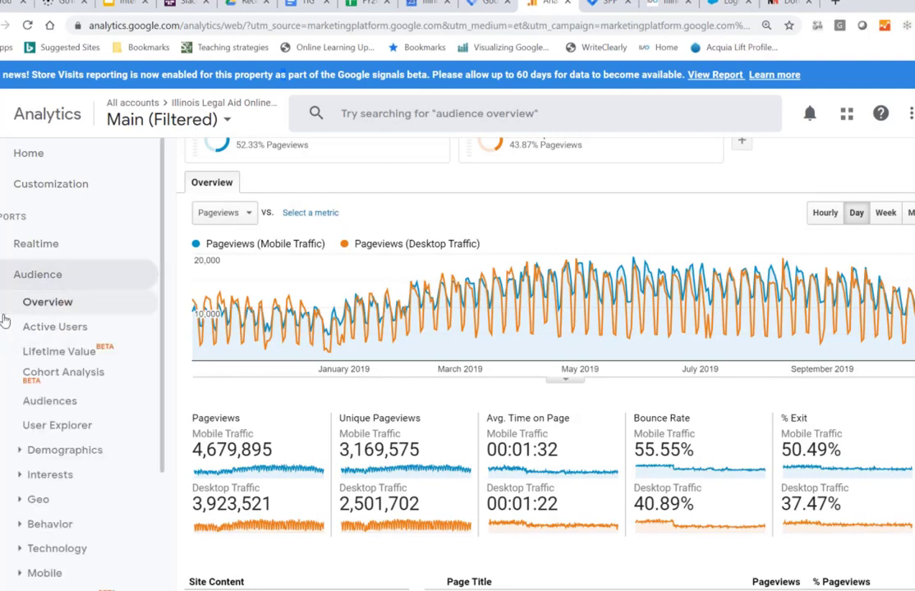
click(27, 431)
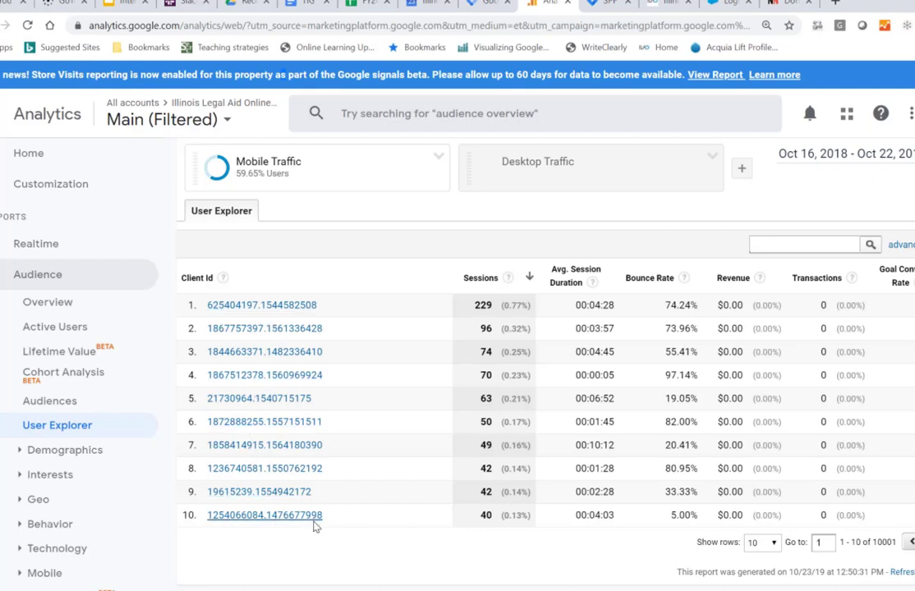
click(773, 545)
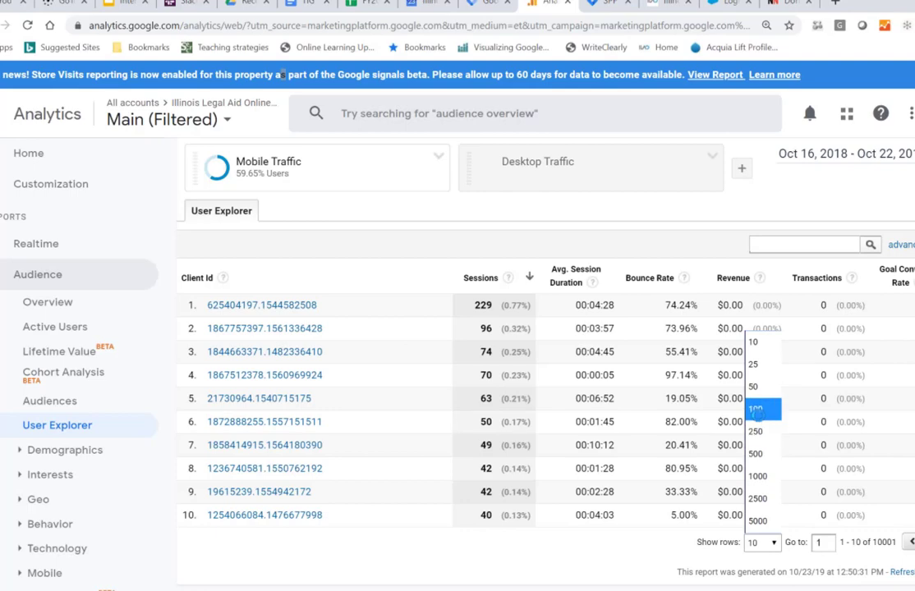
click(756, 409)
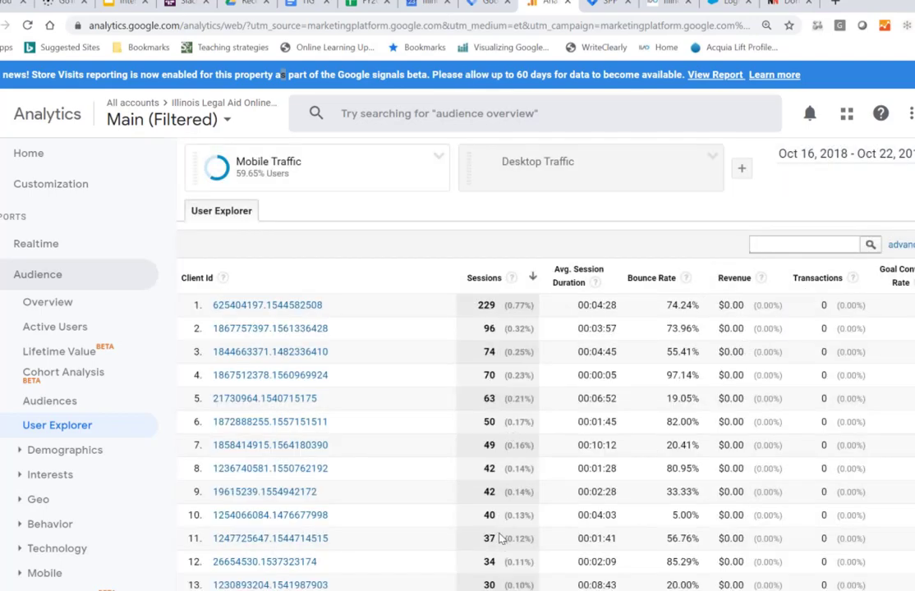
Look through the User Explorer client list and open the individual activity record of the client in row 79
scroll(571, 496, down, 5)
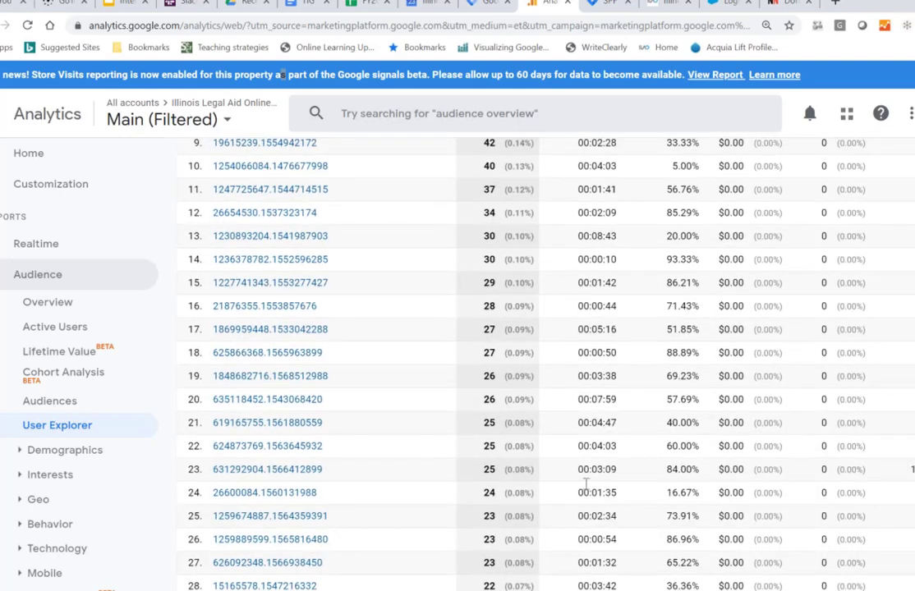
scroll(739, 345, up, 5)
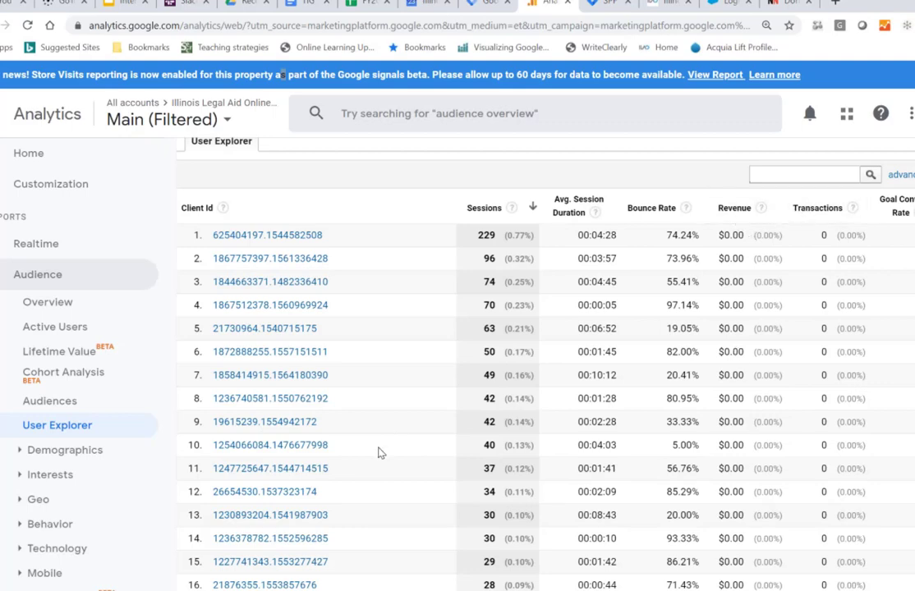
scroll(380, 452, down, 6)
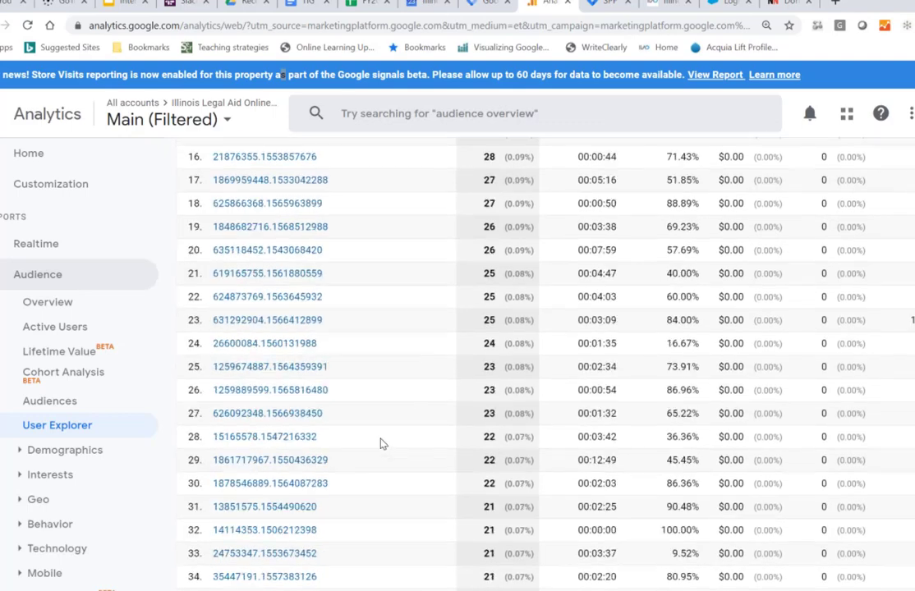
scroll(389, 446, down, 14)
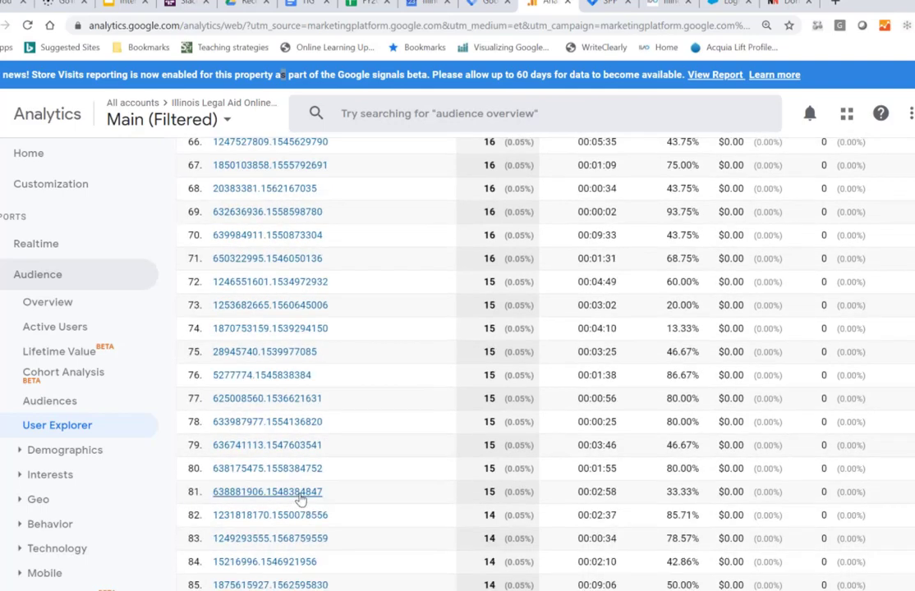
click(302, 446)
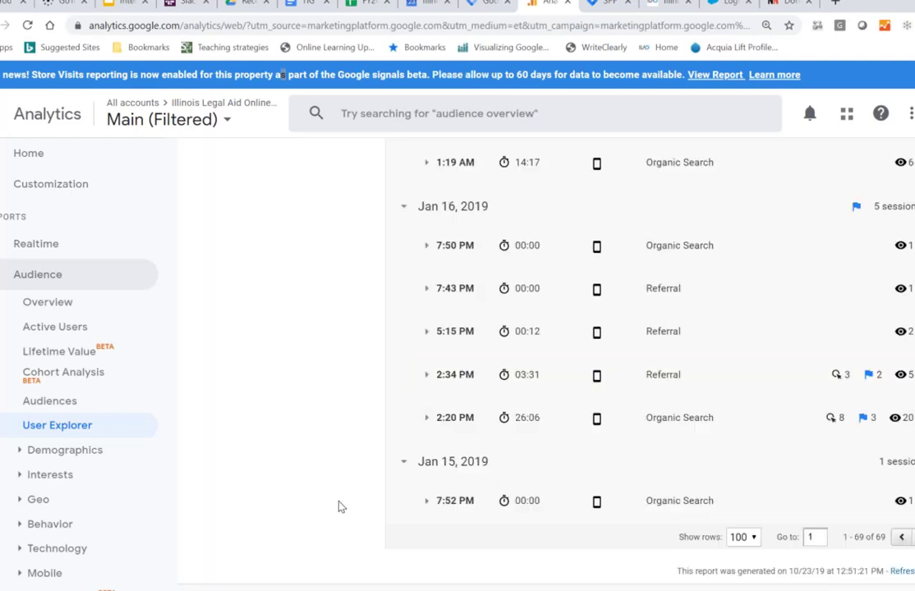
Expand both Mar 15, 2019 sessions and the Mar 16, 2019 session in the client's activity history to read their page views and events
scroll(341, 506, up, 5)
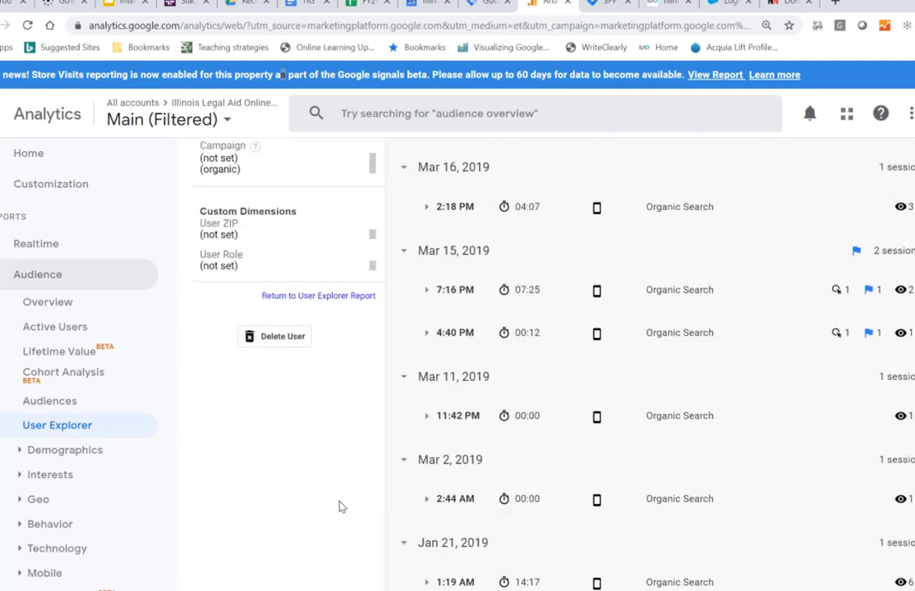
scroll(341, 507, up, 4)
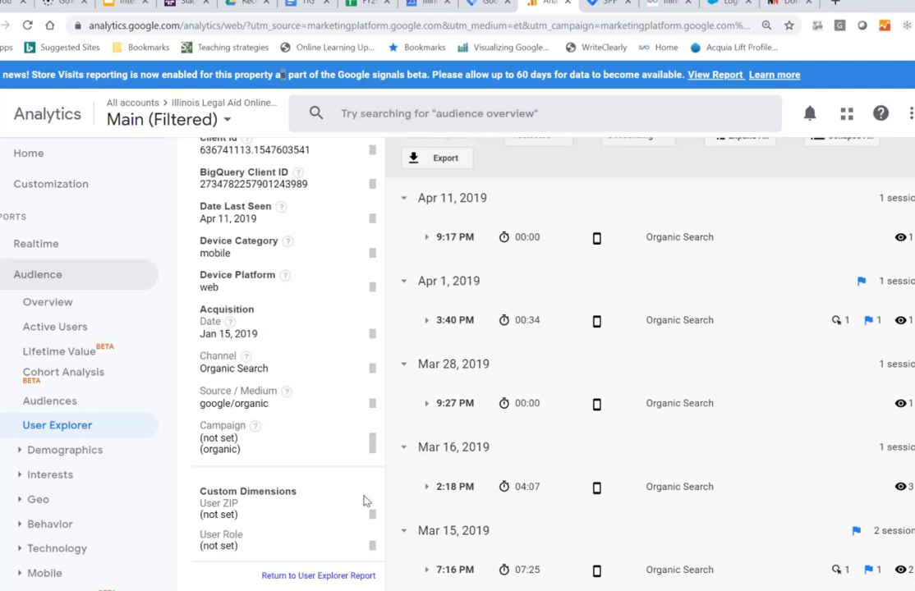
scroll(366, 498, up, 1)
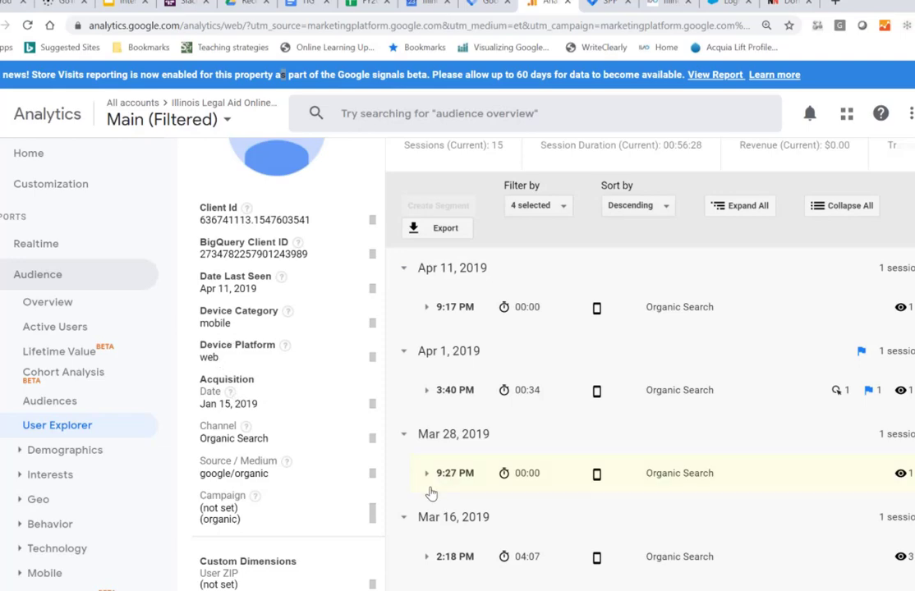
scroll(427, 496, down, 4)
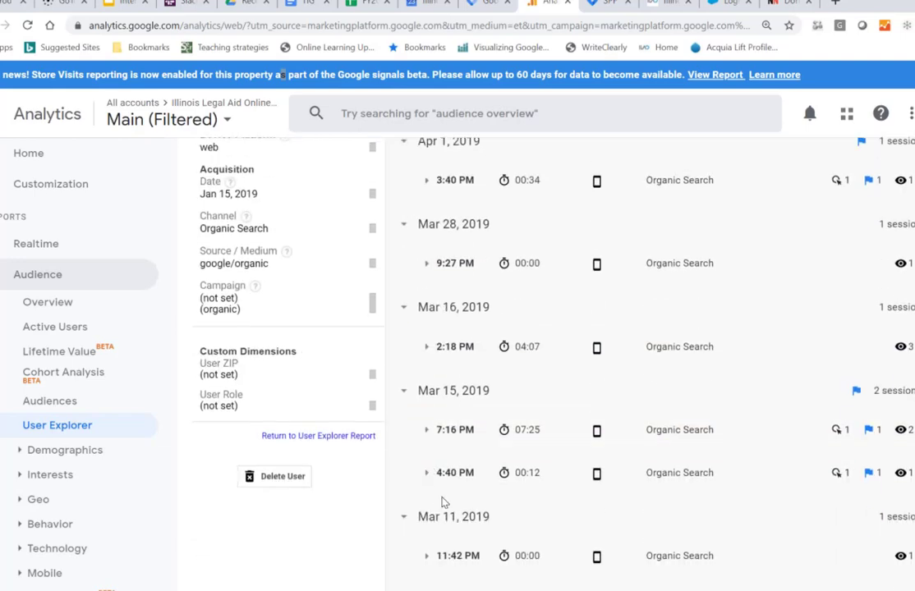
scroll(445, 504, down, 3)
scroll(447, 504, up, 2)
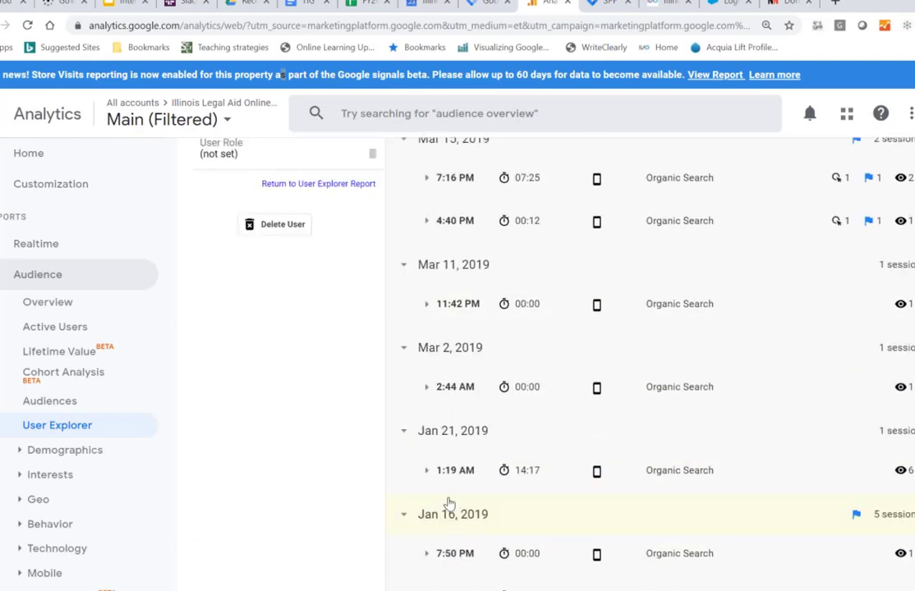
click(427, 335)
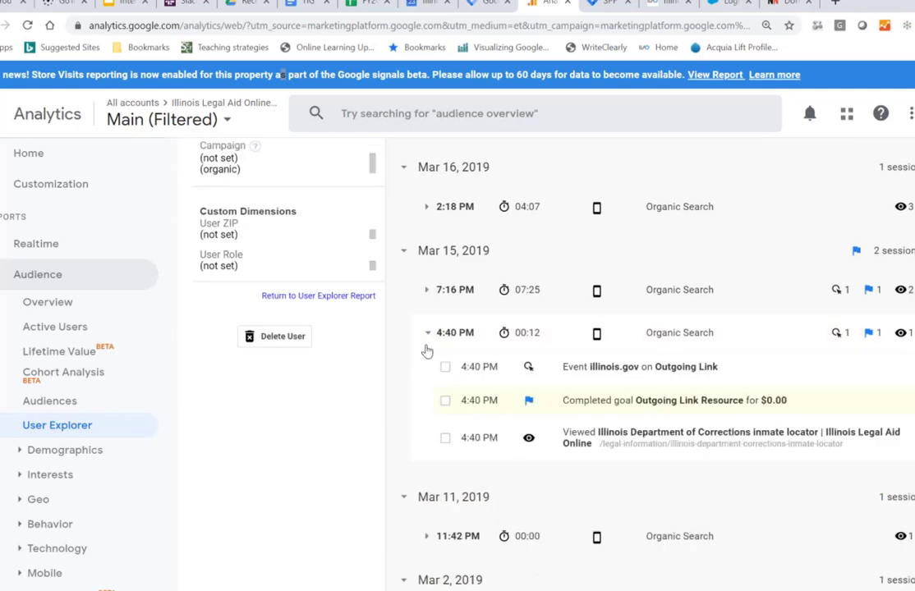
click(427, 293)
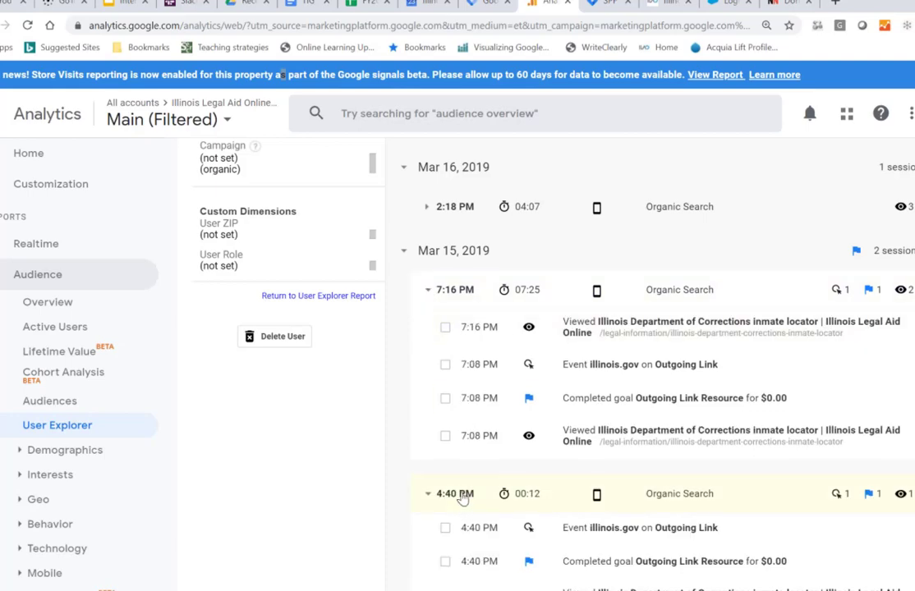
scroll(461, 496, up, 2)
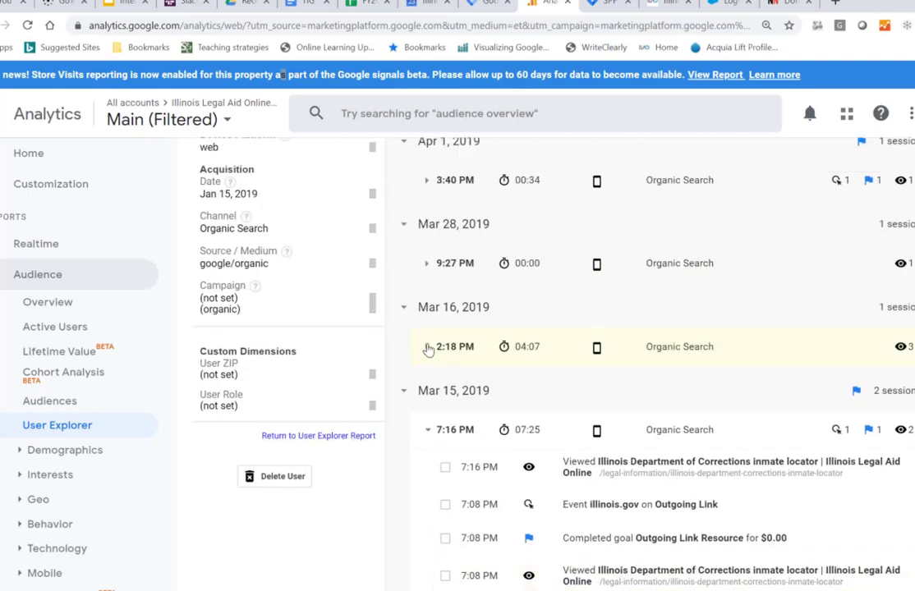
click(427, 349)
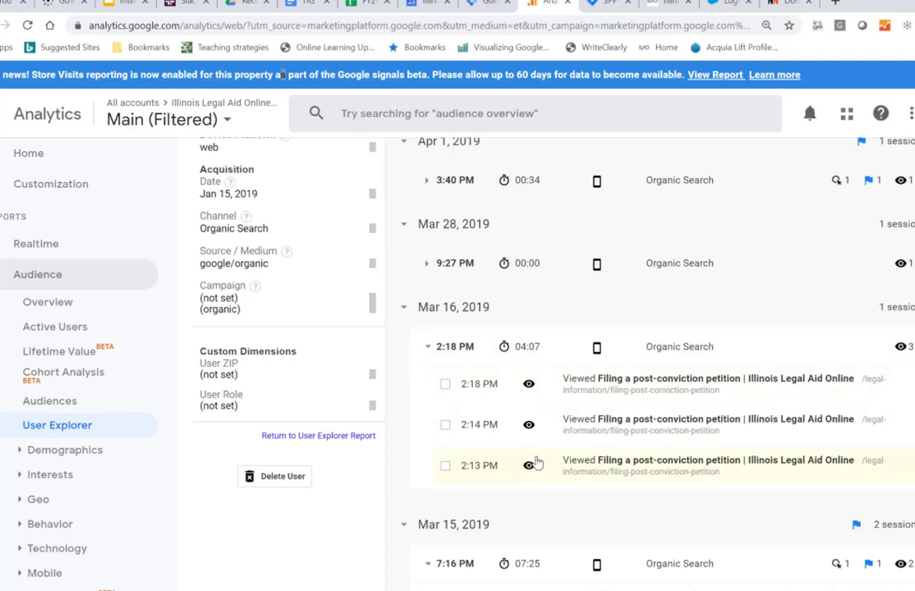
Expand the Mar 11 and Mar 2, 2019 sessions to see which pages the client viewed
scroll(536, 465, down, 6)
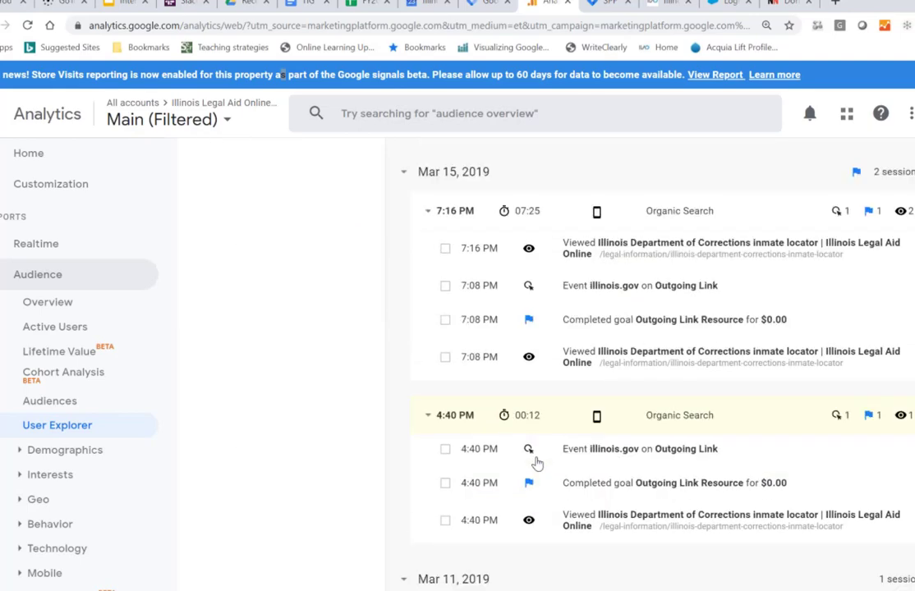
scroll(538, 466, down, 1)
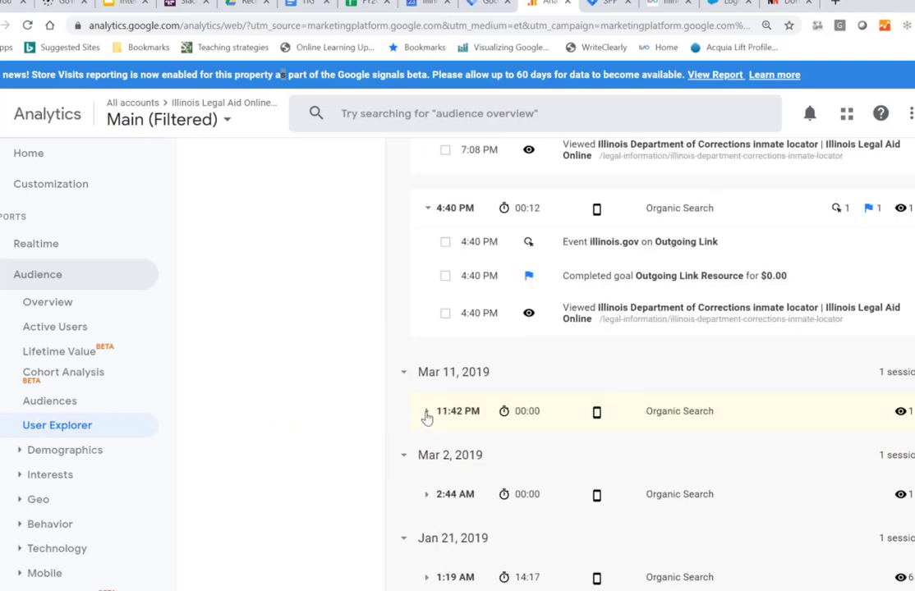
click(426, 413)
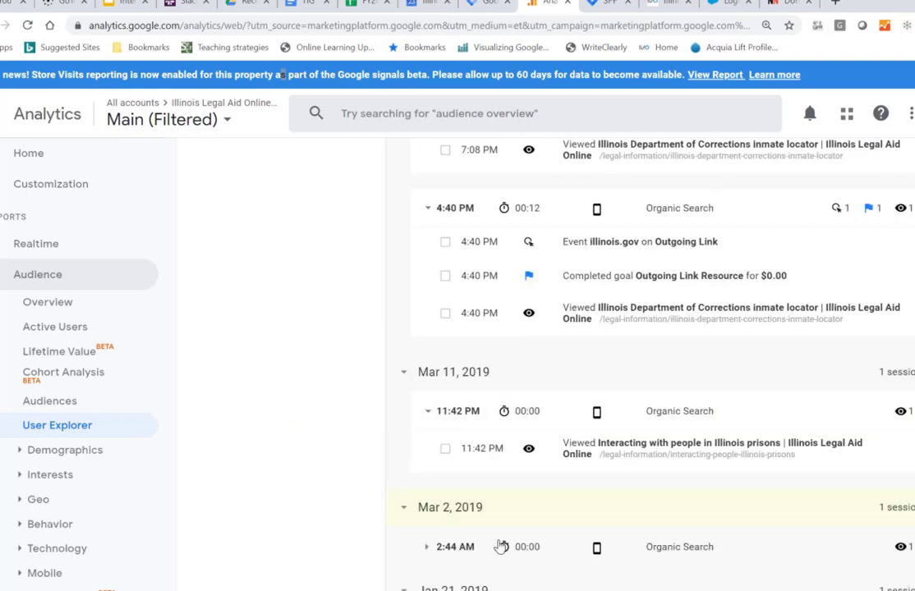
scroll(511, 512, down, 1)
scroll(511, 513, down, 1)
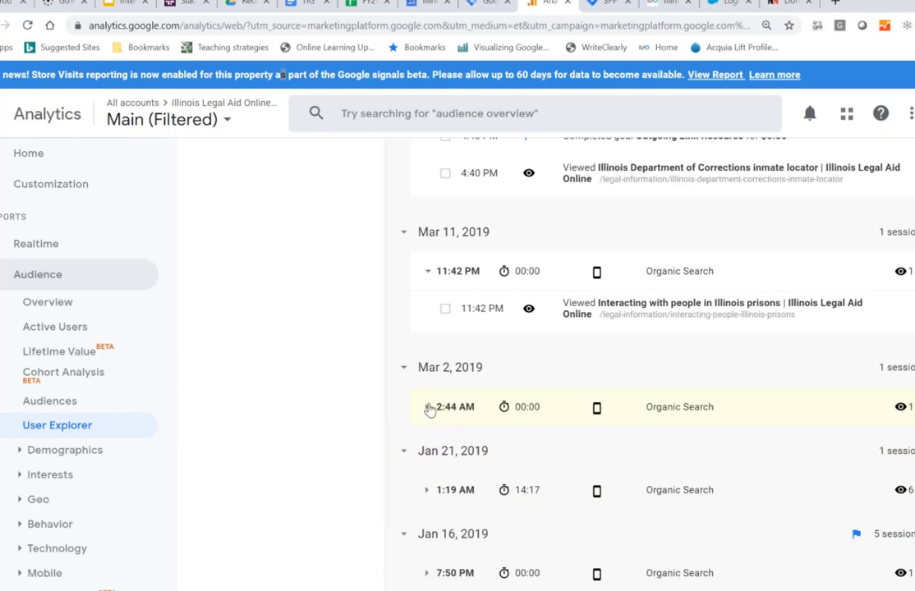
click(427, 408)
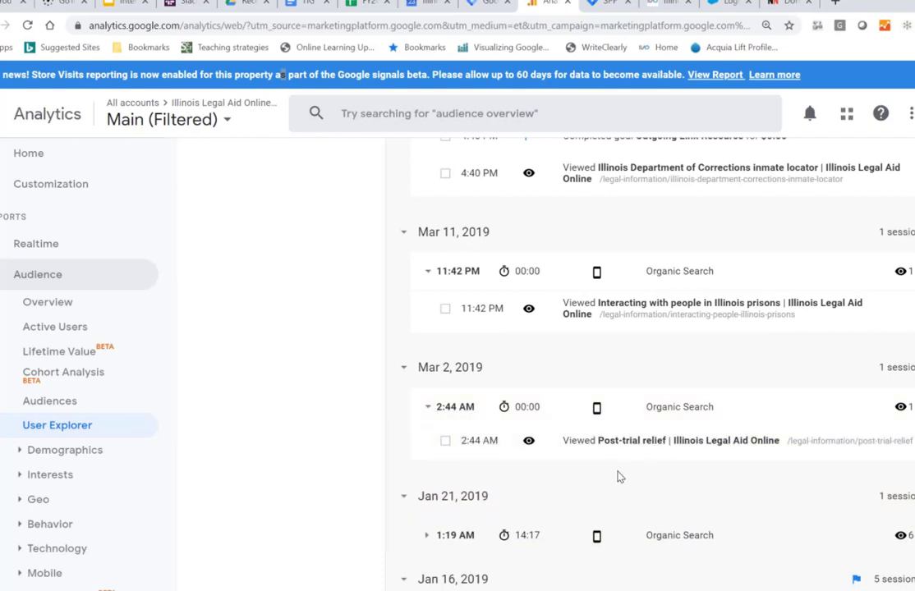
Expand the Jan 21, 2019 session and read through its list of viewed pages
scroll(618, 475, down, 2)
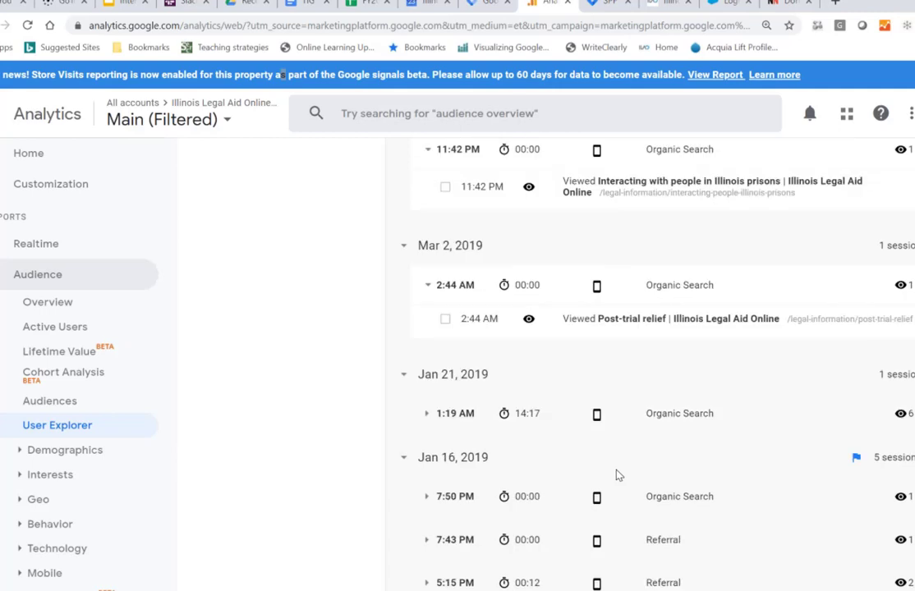
click(427, 397)
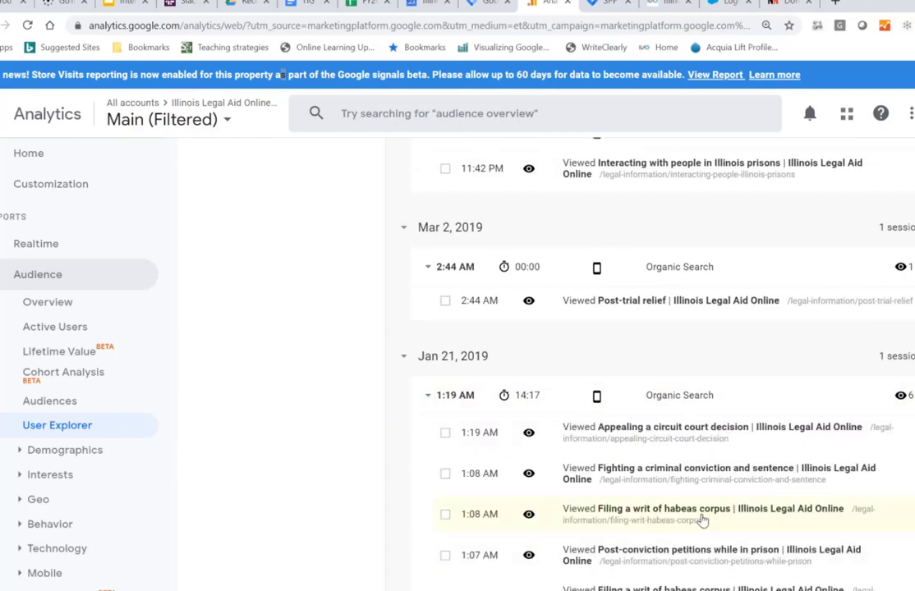
scroll(702, 519, down, 2)
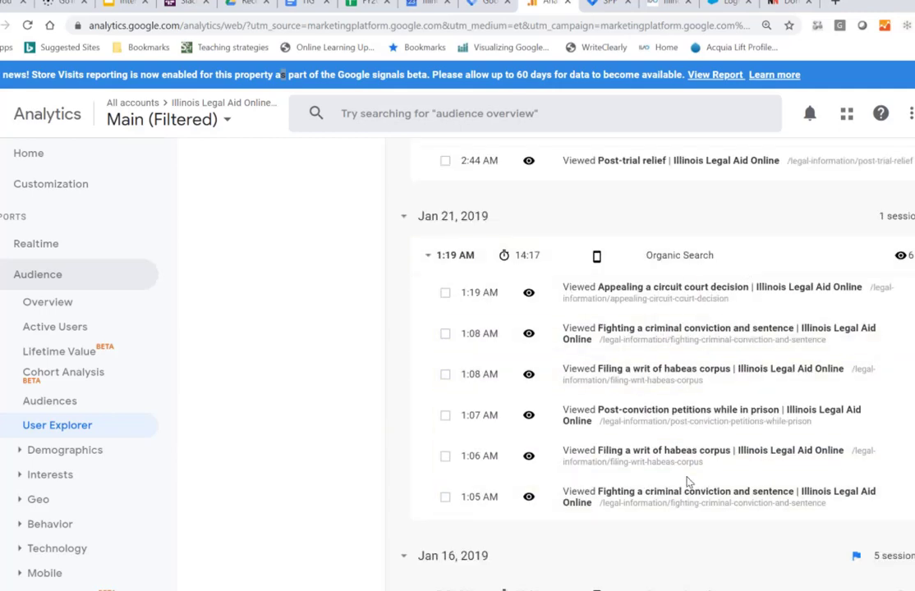
Check the page viewed in the most recent session, Apr 11, 2019, and collapse that session again
scroll(686, 482, up, 4)
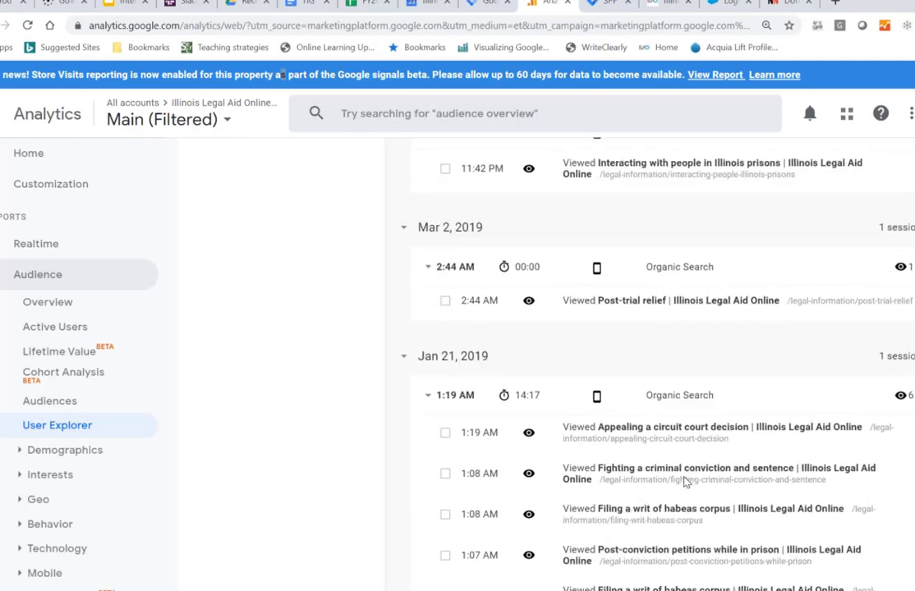
scroll(686, 483, up, 6)
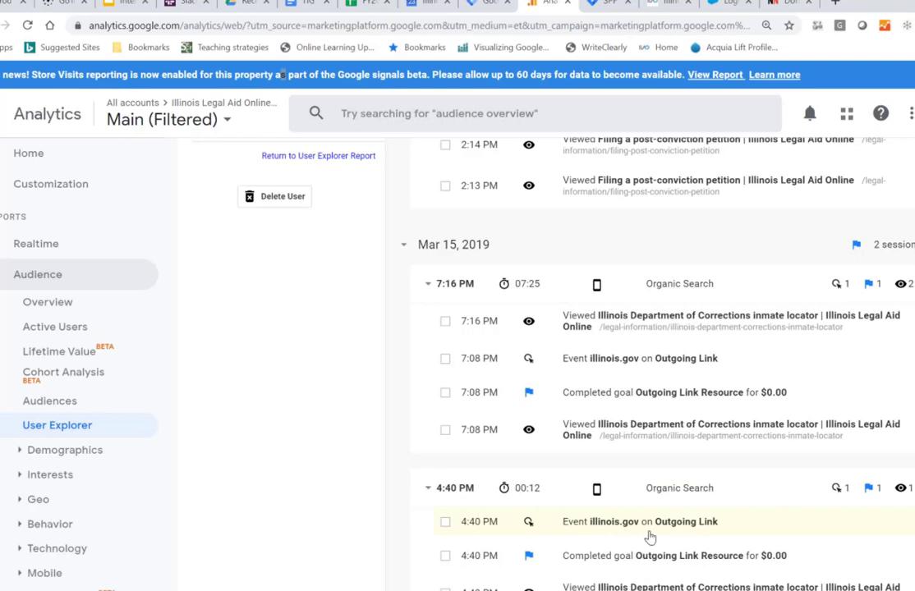
scroll(649, 538, up, 4)
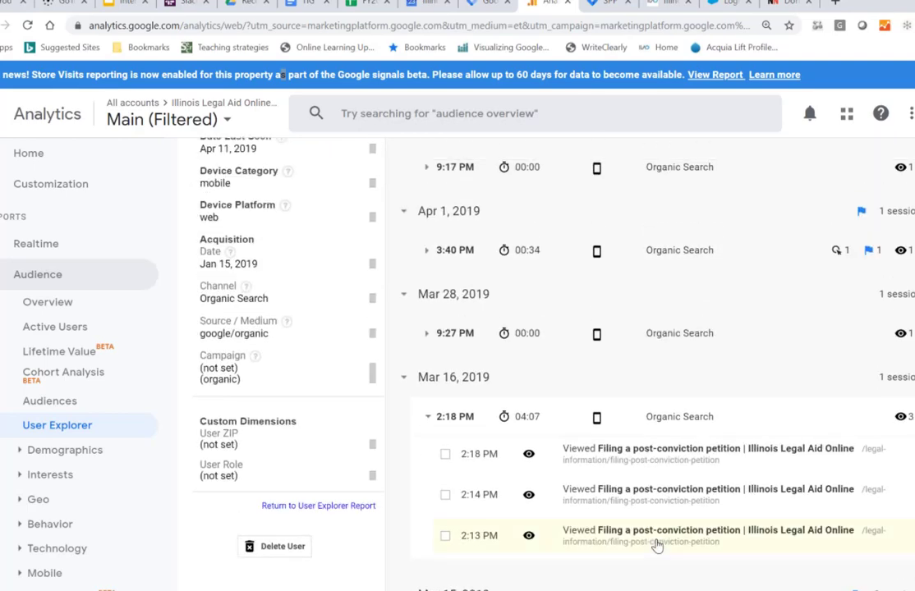
scroll(657, 547, up, 3)
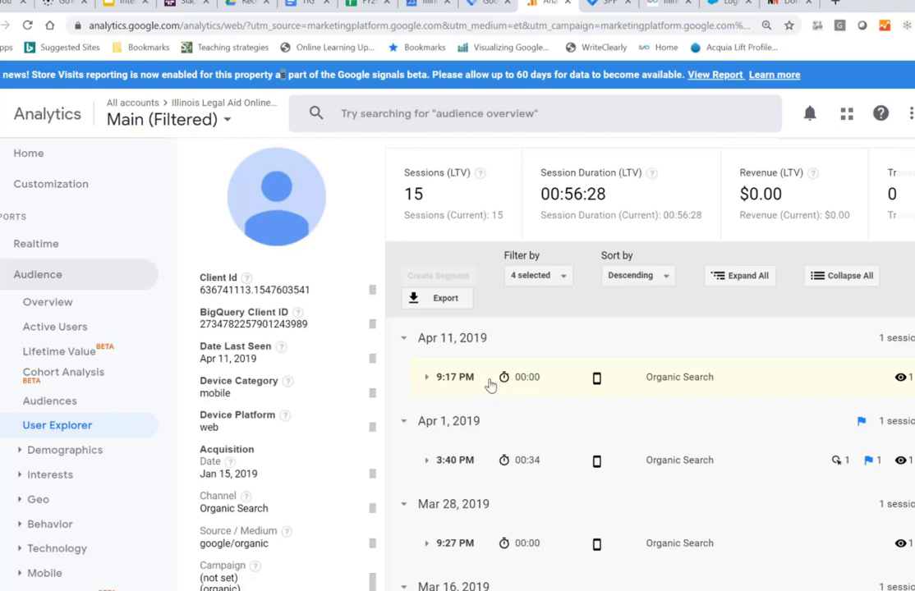
click(426, 380)
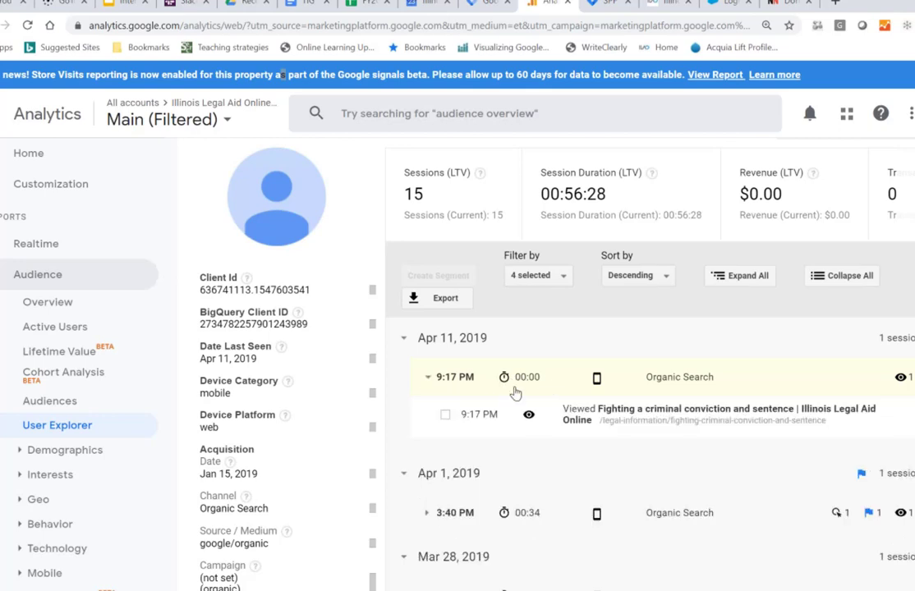
click(427, 380)
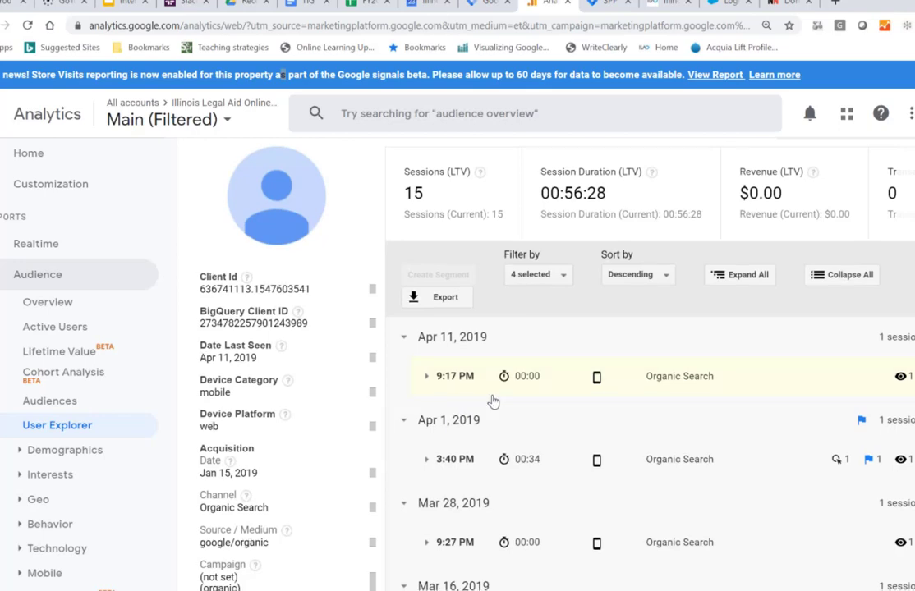
Review the client's profile details, lifetime metrics and full session history back to Jan 15, 2019
scroll(492, 401, down, 1)
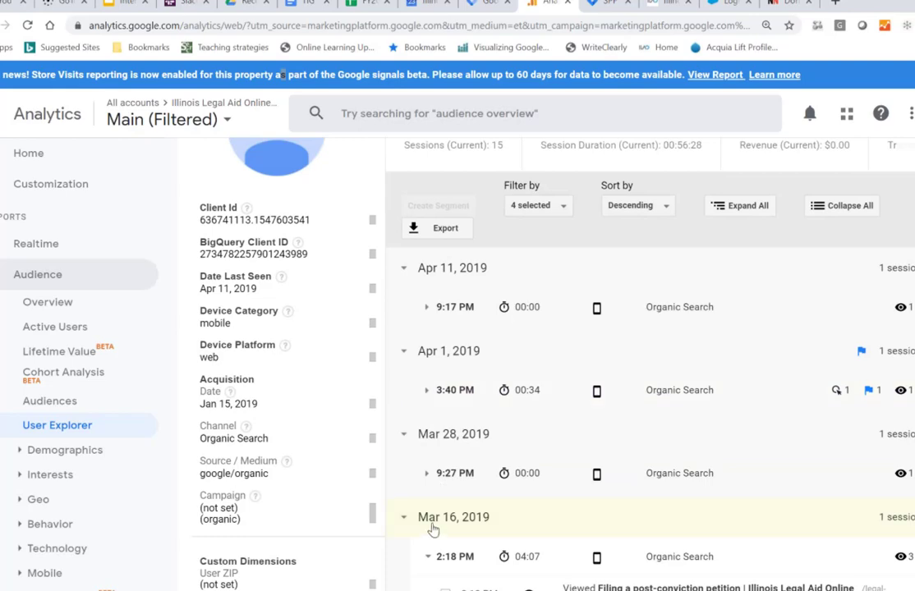
scroll(434, 531, up, 2)
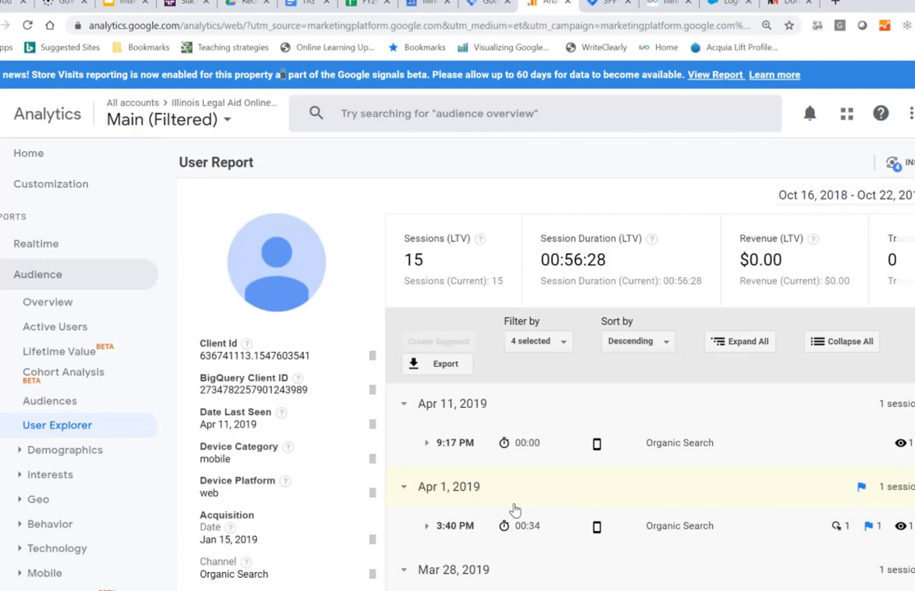
scroll(514, 510, down, 1)
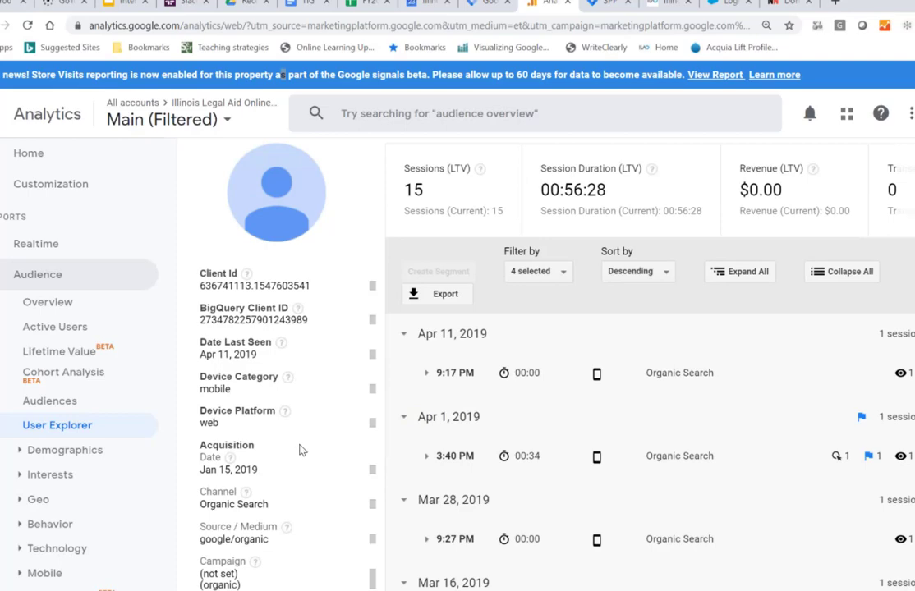
scroll(300, 450, down, 3)
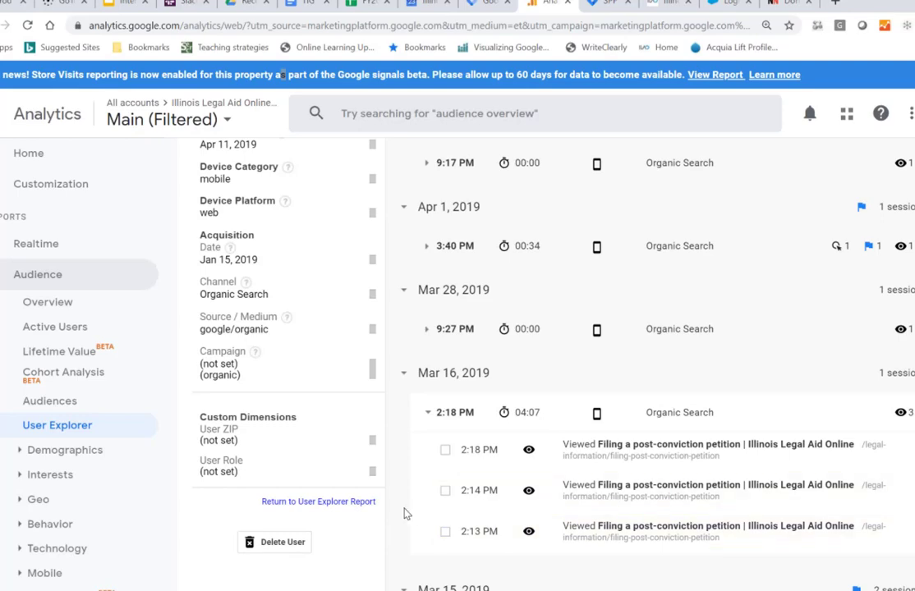
scroll(404, 513, down, 5)
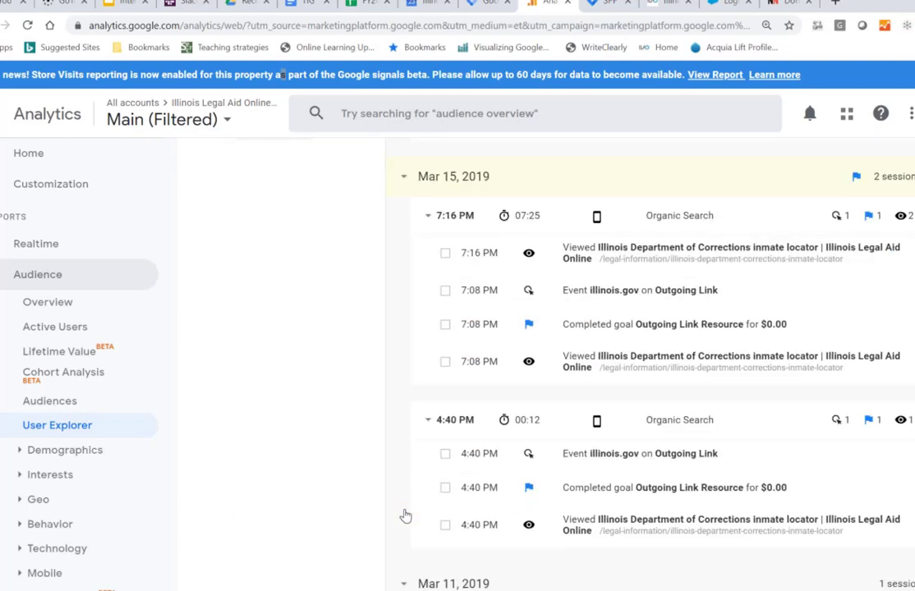
scroll(404, 516, down, 4)
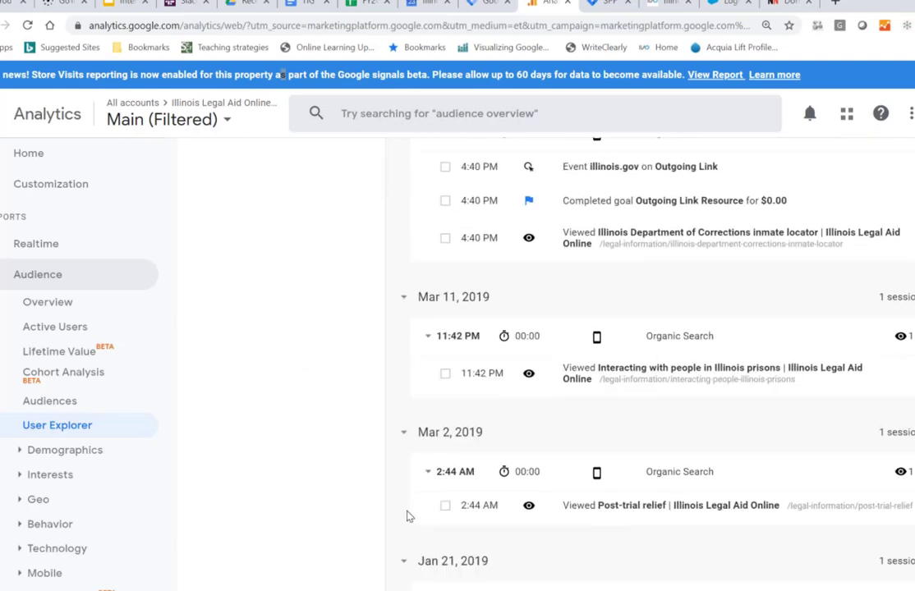
scroll(409, 515, down, 3)
scroll(408, 516, down, 3)
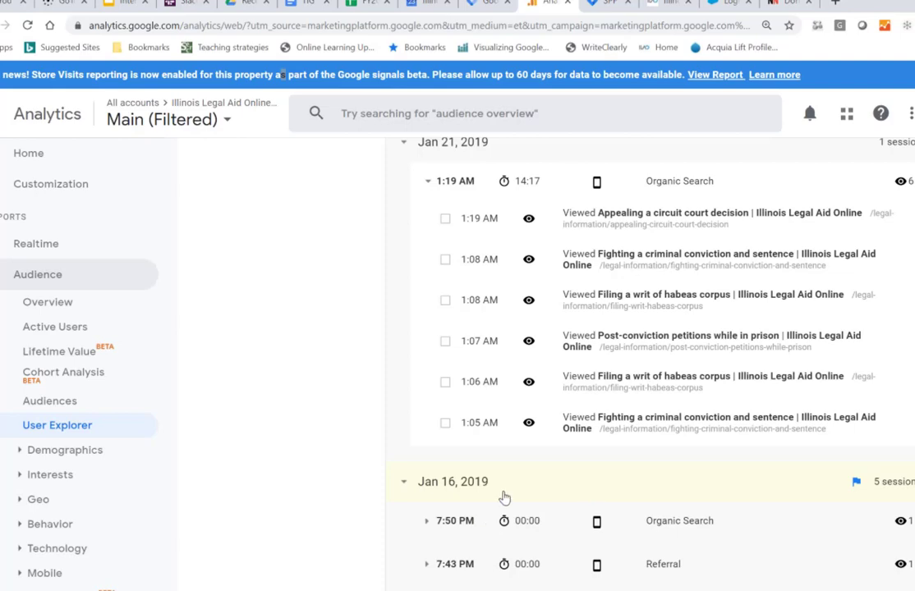
scroll(504, 497, down, 4)
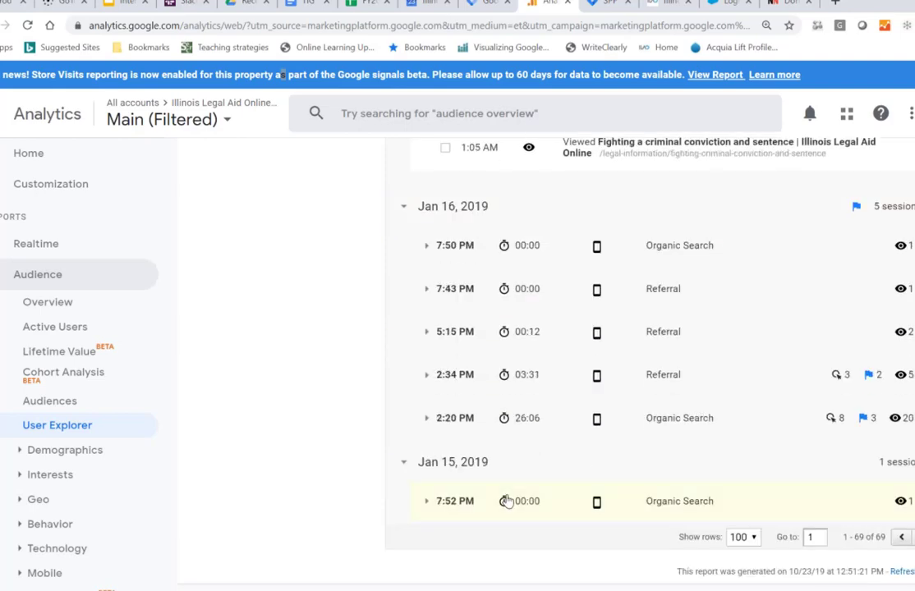
scroll(507, 501, up, 1)
scroll(507, 500, up, 3)
scroll(508, 501, up, 14)
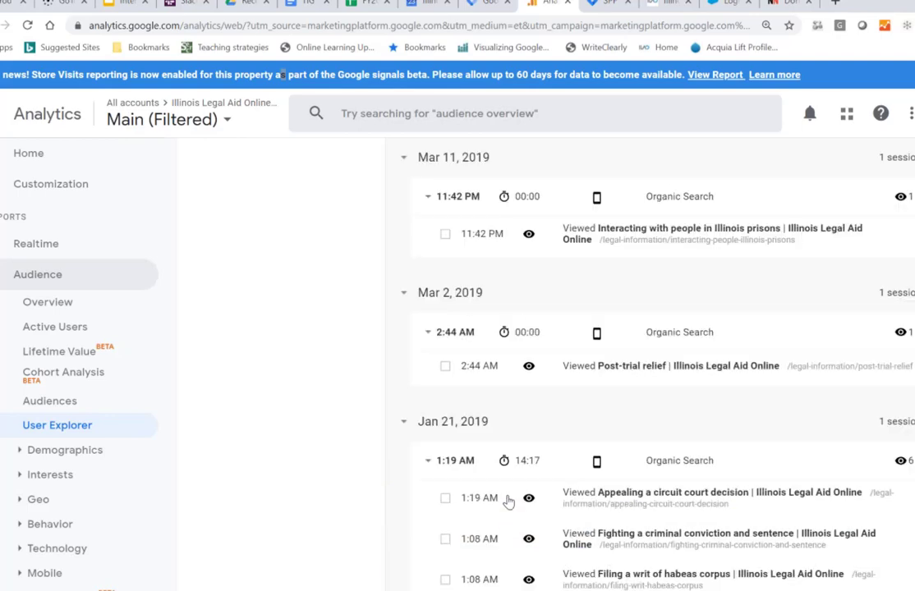
scroll(510, 503, up, 4)
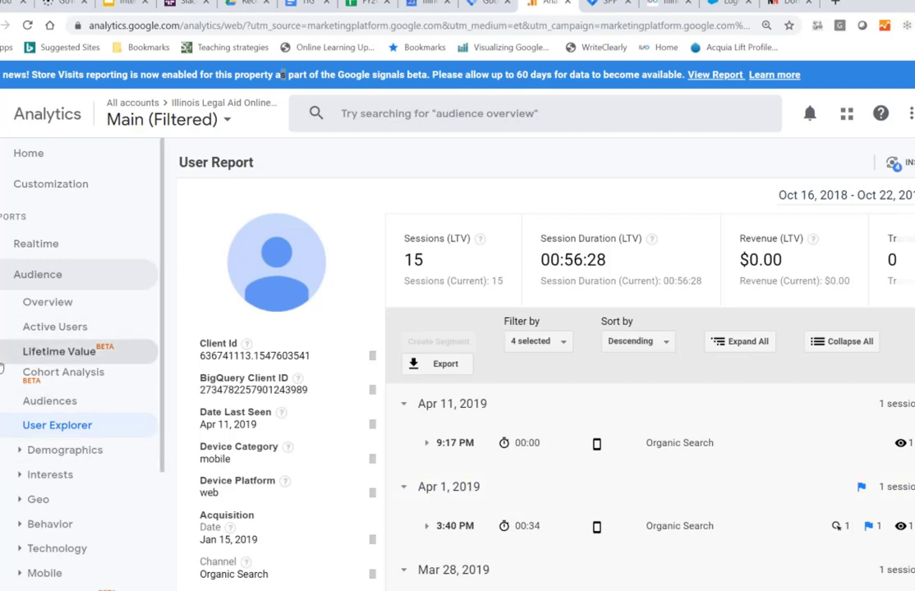
scroll(8, 369, down, 2)
scroll(16, 373, up, 2)
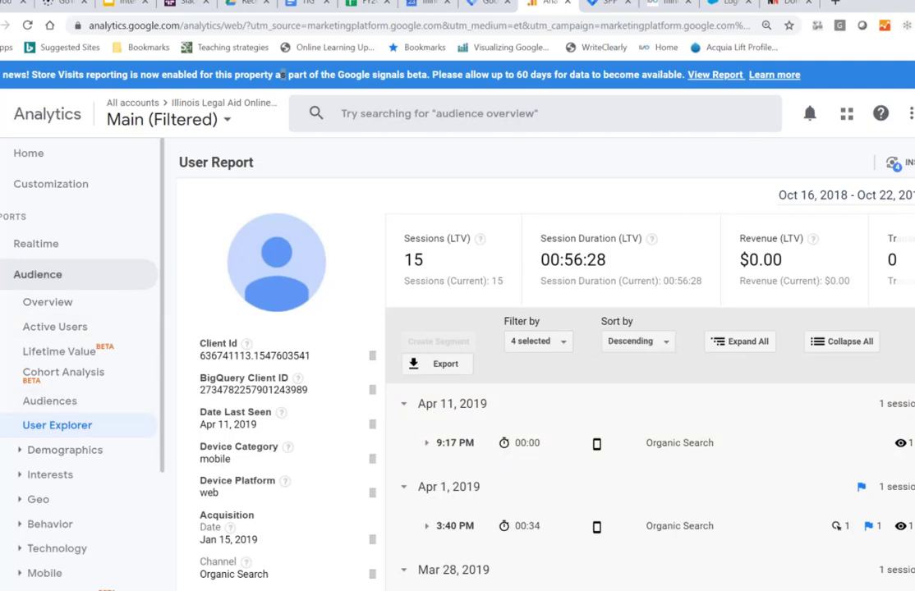
click(38, 274)
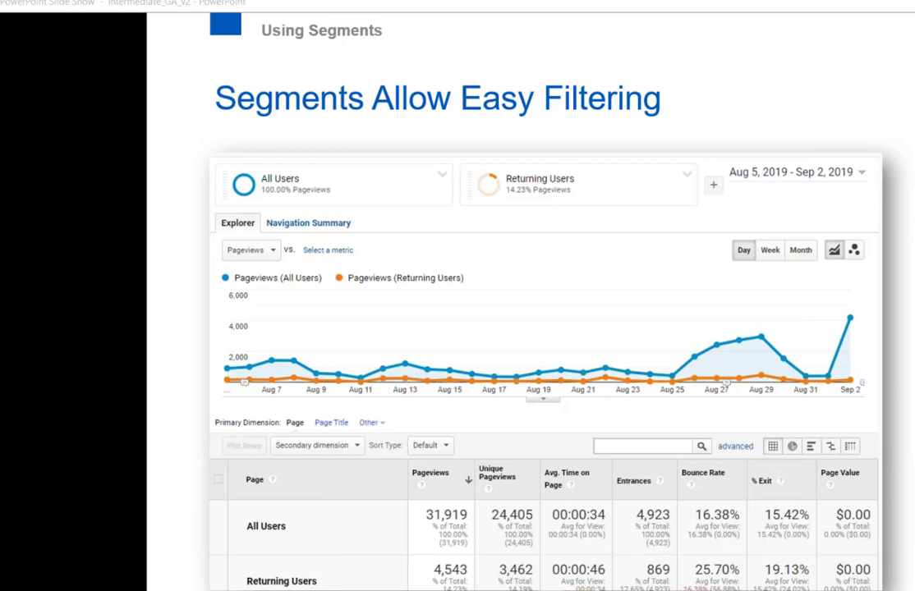
click(760, 323)
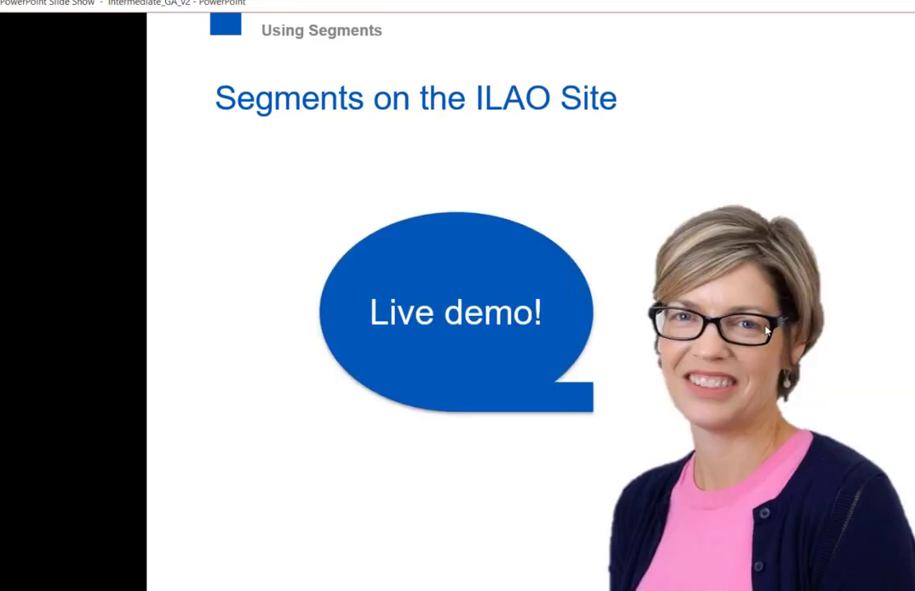
click(878, 419)
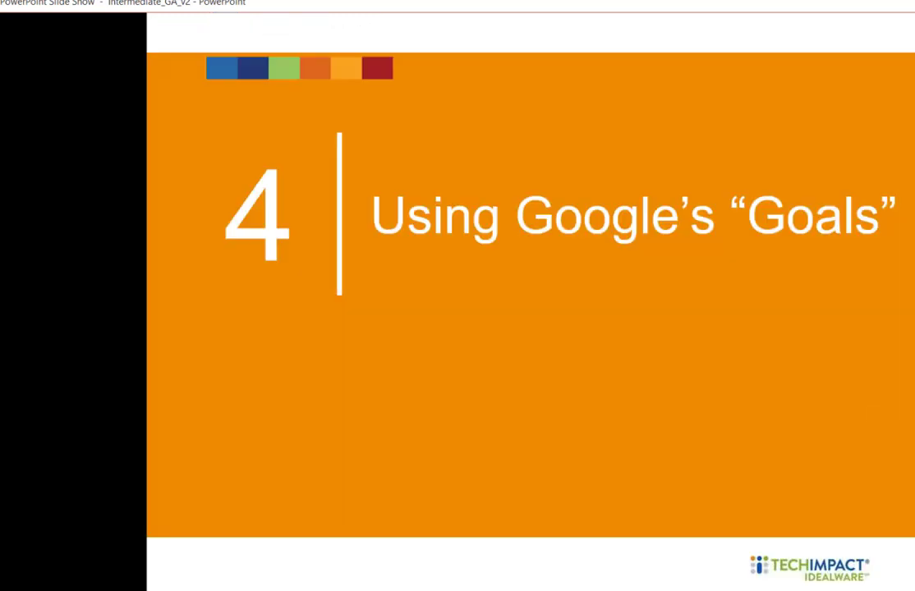
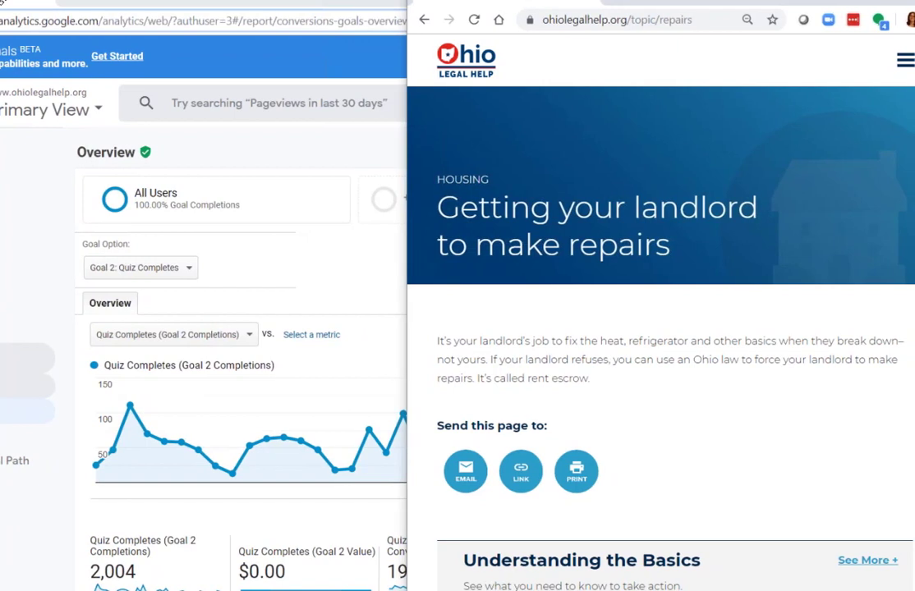
Expand the Understanding the Basics section on the Ohio Legal Help page about getting your landlord to make repairs
scroll(661, 329, down, 1)
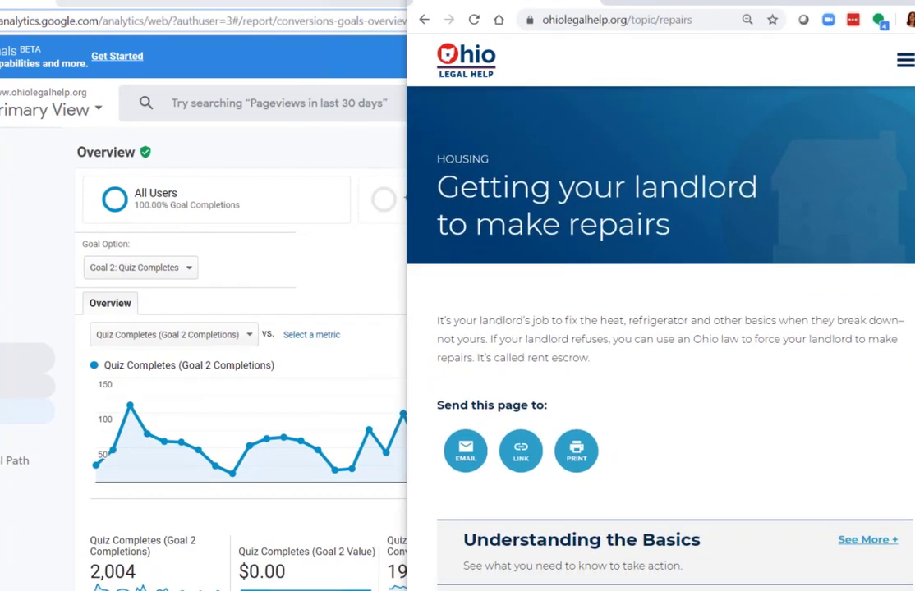
scroll(661, 328, down, 4)
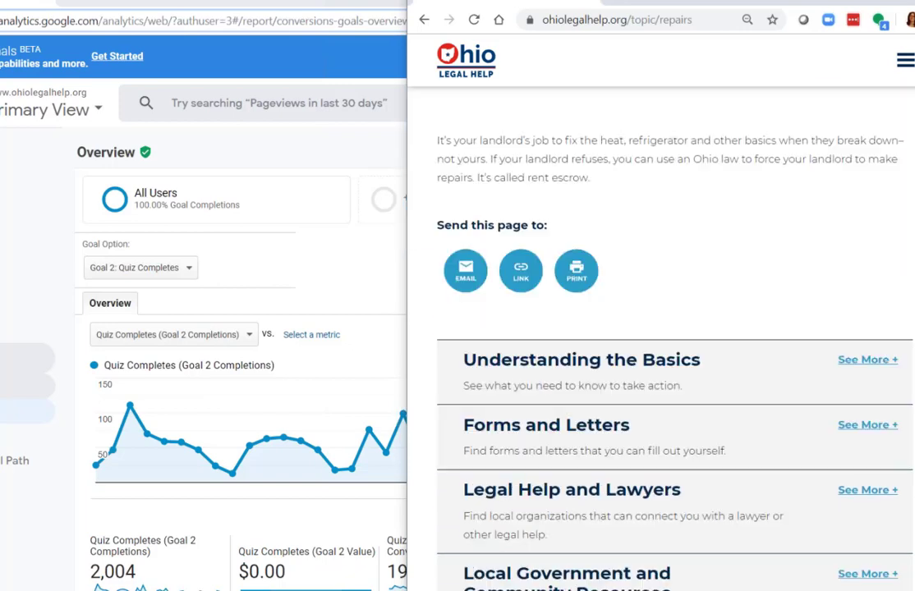
scroll(873, 263, up, 1)
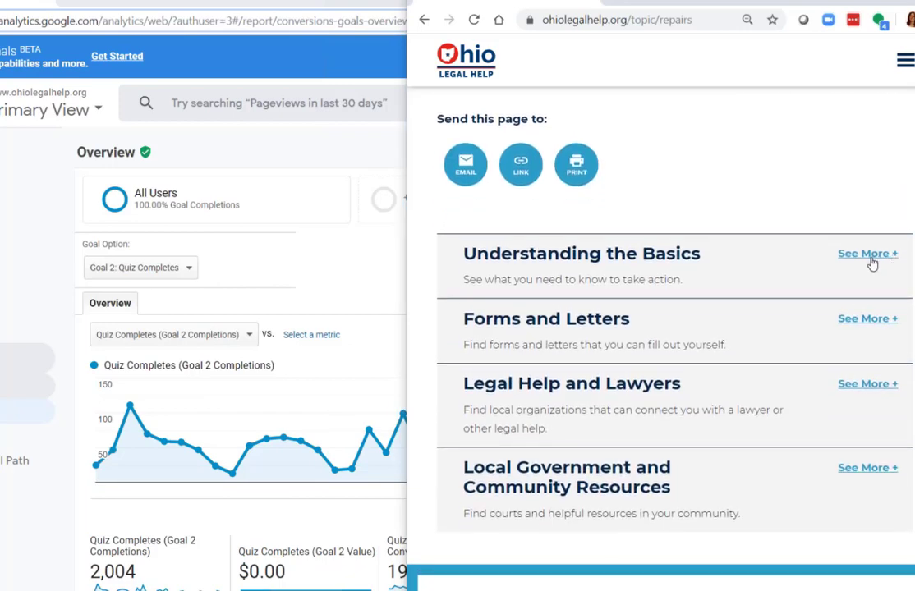
click(869, 255)
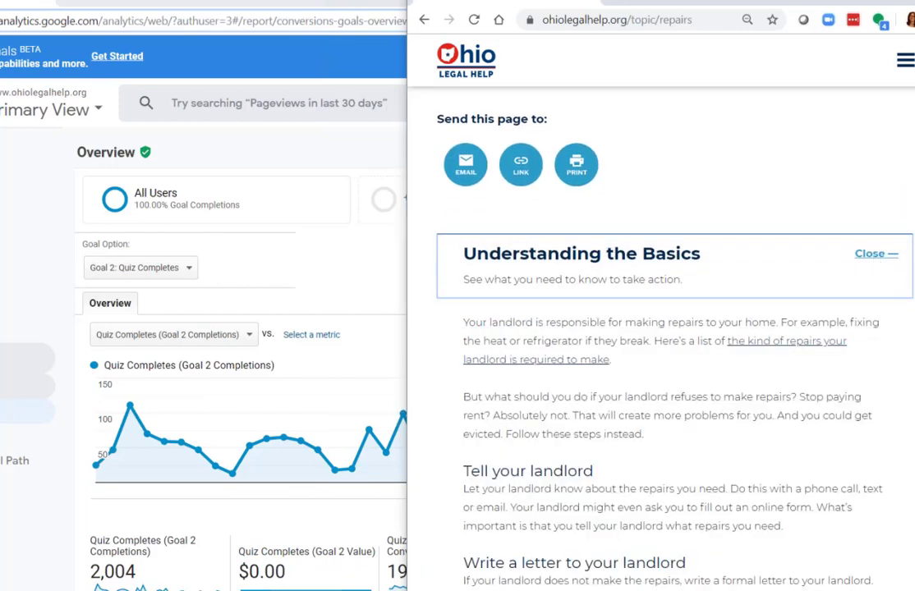
Read through the Understanding the Basics section, from telling the landlord through the rent escrow guidance and related links
scroll(661, 329, up, 4)
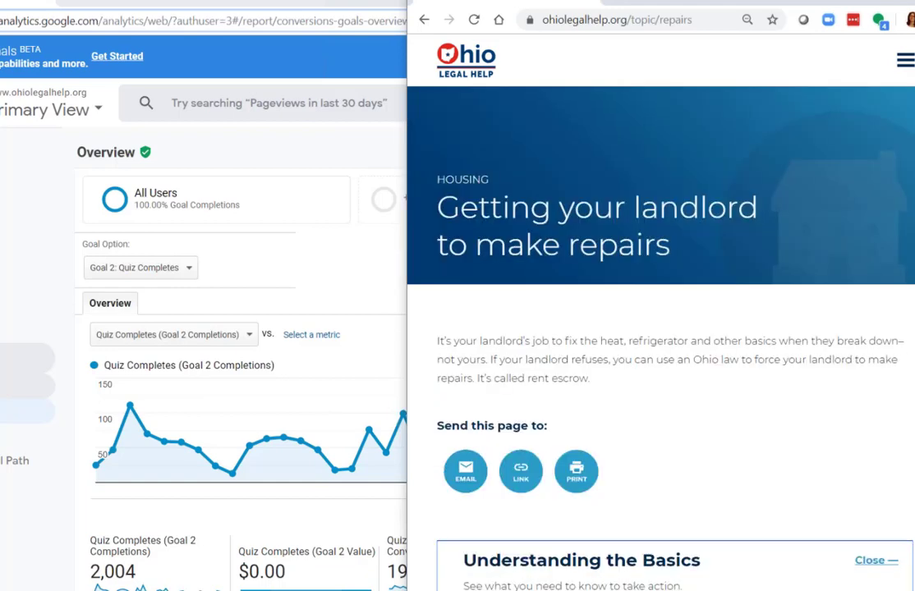
scroll(661, 328, down, 5)
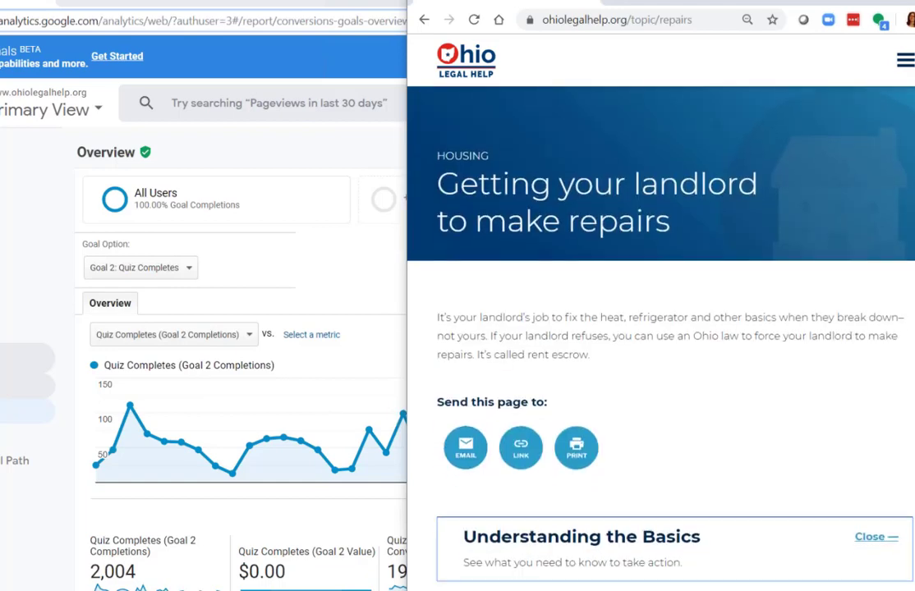
scroll(661, 328, down, 3)
scroll(661, 329, up, 1)
scroll(661, 329, up, 3)
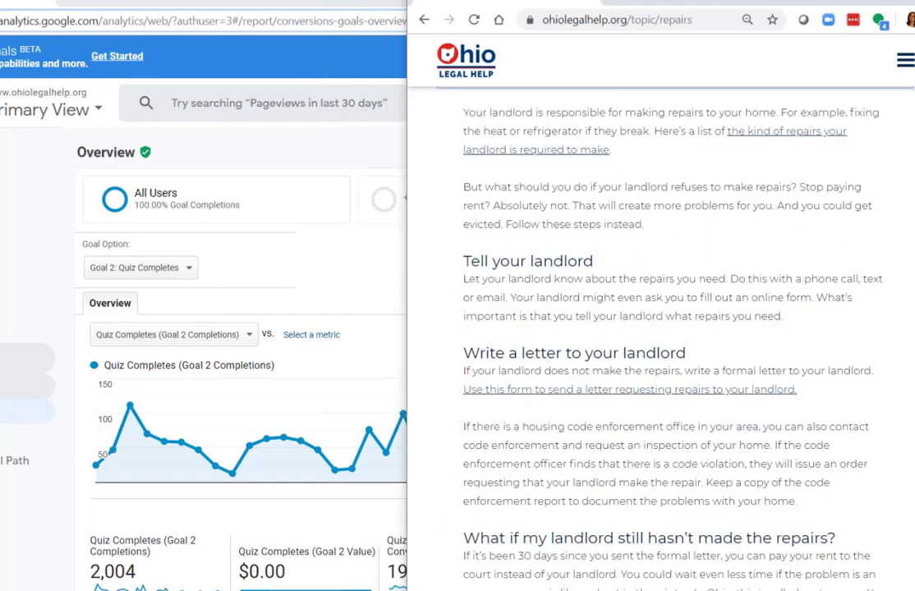
scroll(830, 155, down, 2)
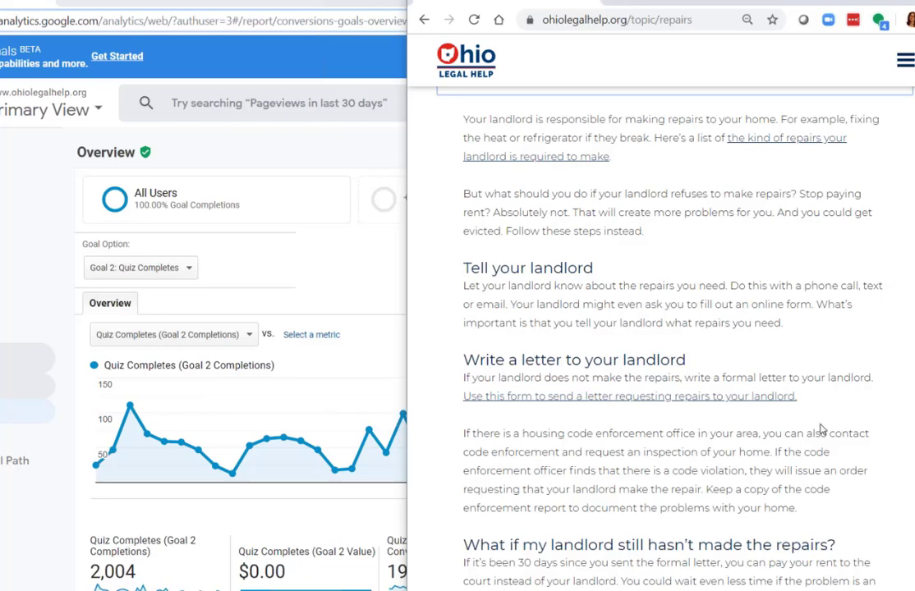
scroll(796, 432, down, 2)
scroll(796, 433, down, 3)
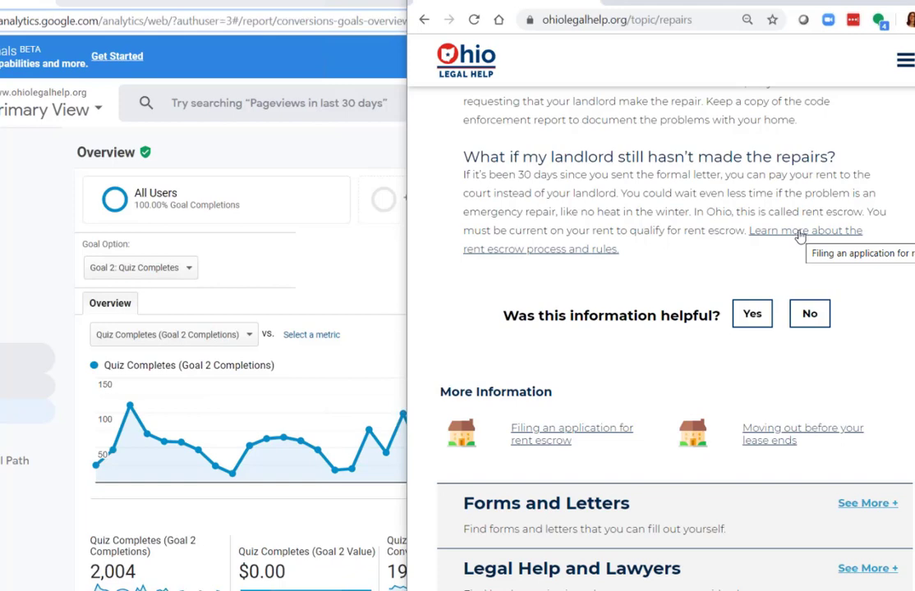
Expand the Forms and Letters section and look at the form offered there
scroll(799, 236, down, 3)
click(874, 271)
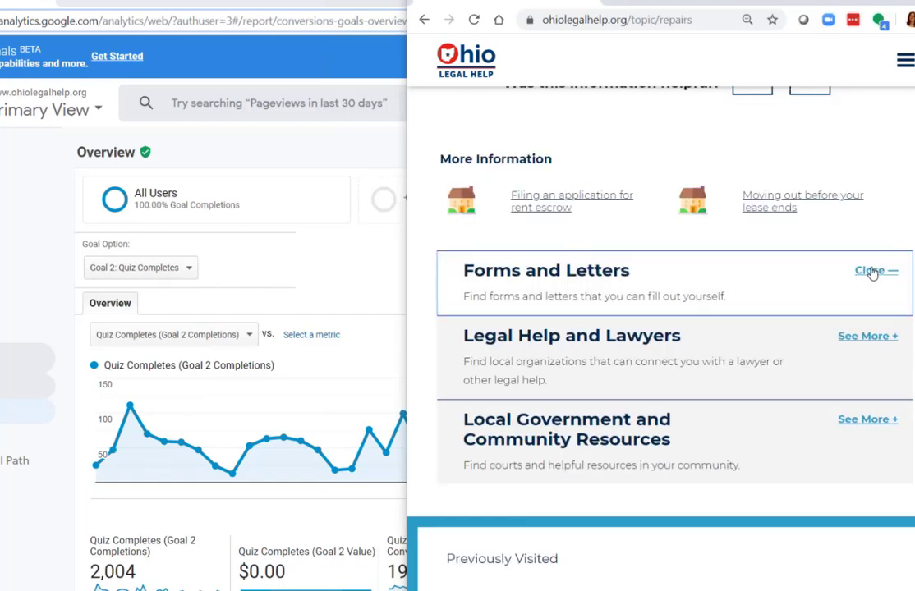
scroll(868, 417, down, 2)
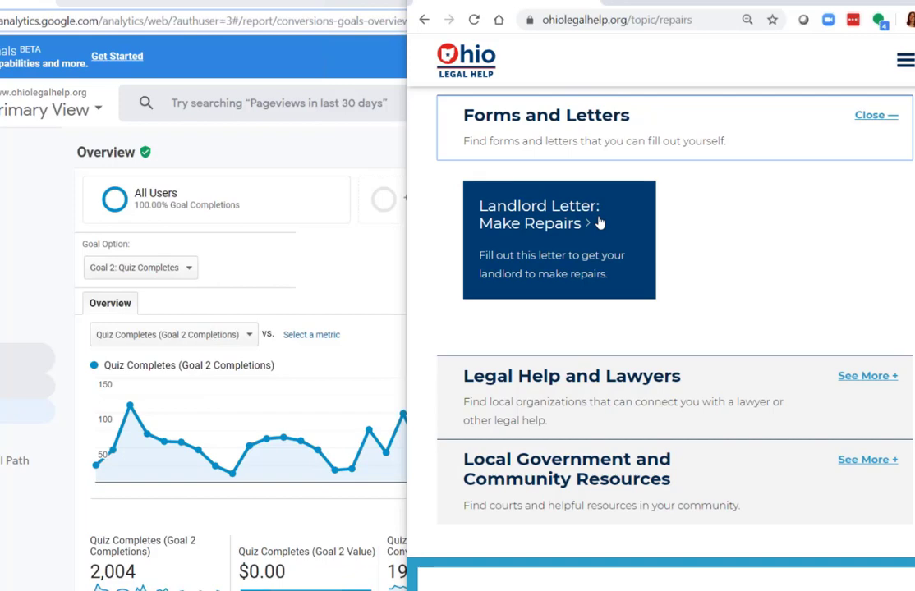
Expand the Legal Help and Lawyers section and look through its listed organization and the notice about more resources
scroll(871, 297, down, 1)
click(878, 300)
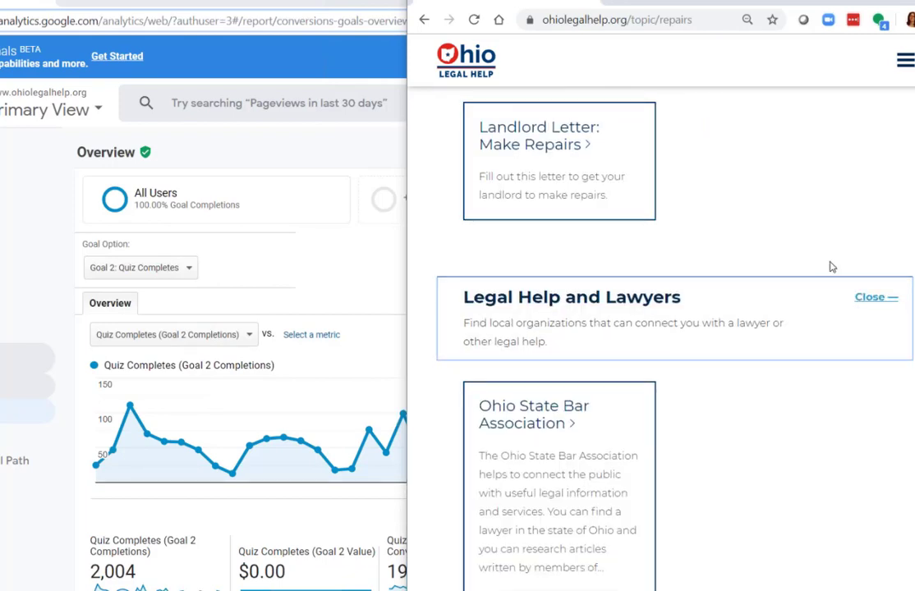
scroll(862, 353, down, 2)
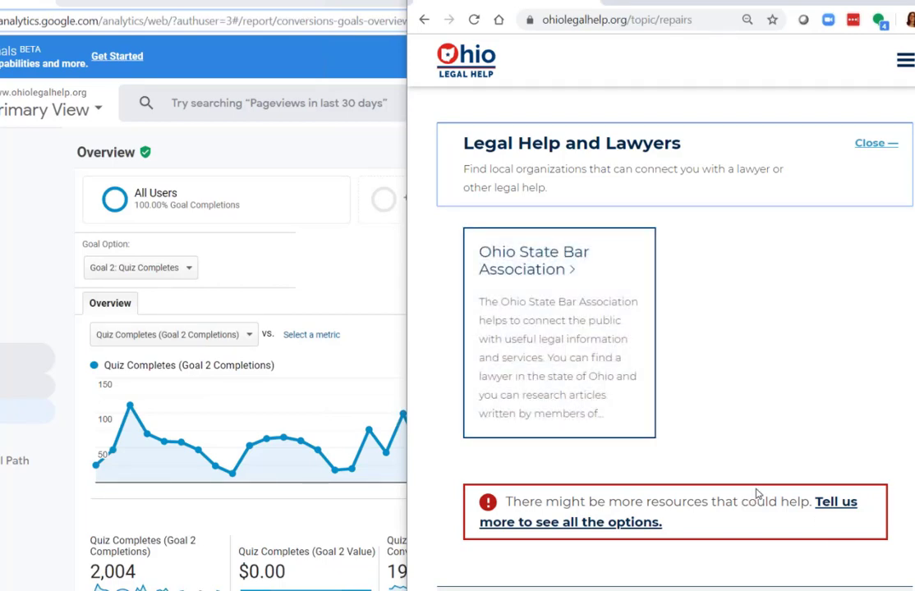
scroll(756, 493, down, 2)
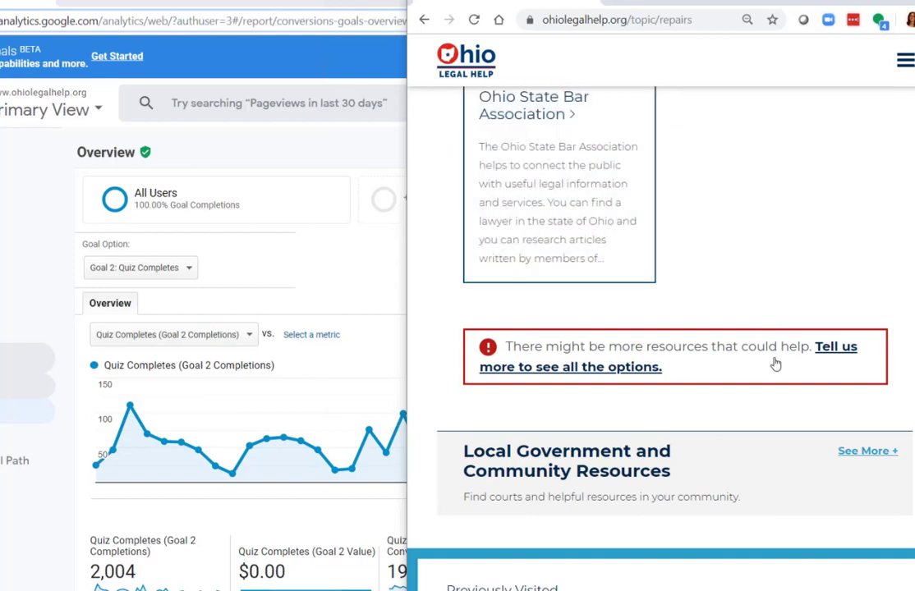
Expand the Local Government and Community Resources section, check its content, and return to the start of the topic page
click(660, 461)
scroll(697, 460, down, 1)
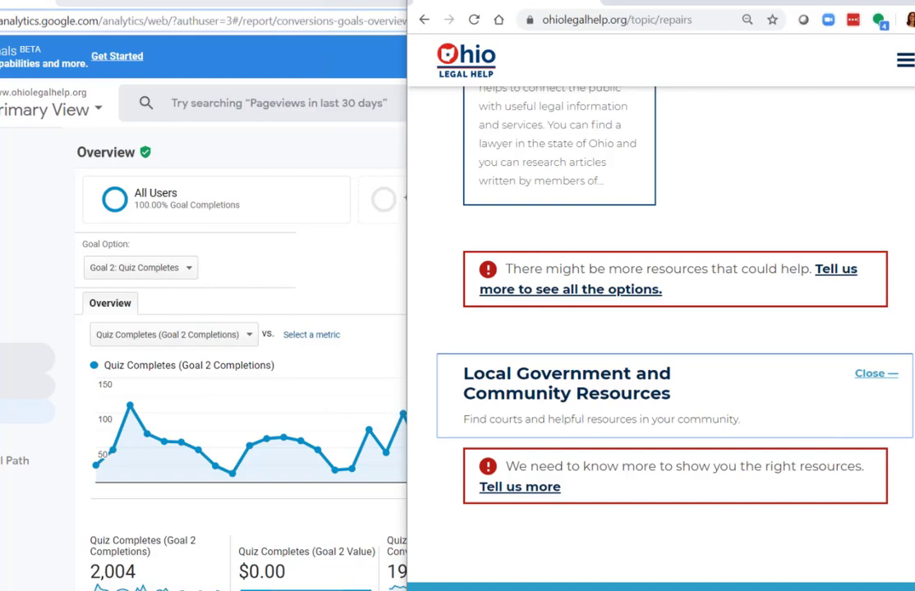
scroll(673, 328, up, 1)
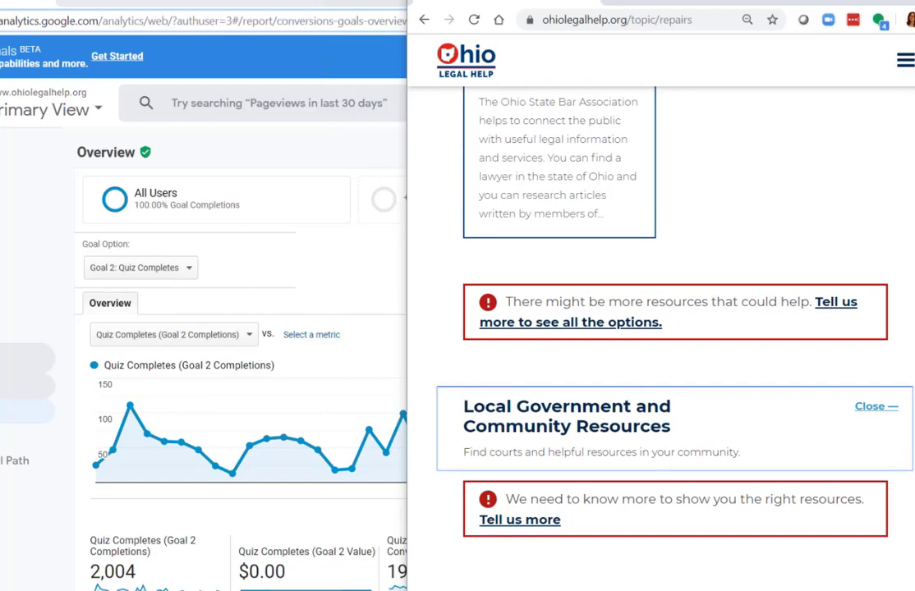
scroll(662, 329, up, 20)
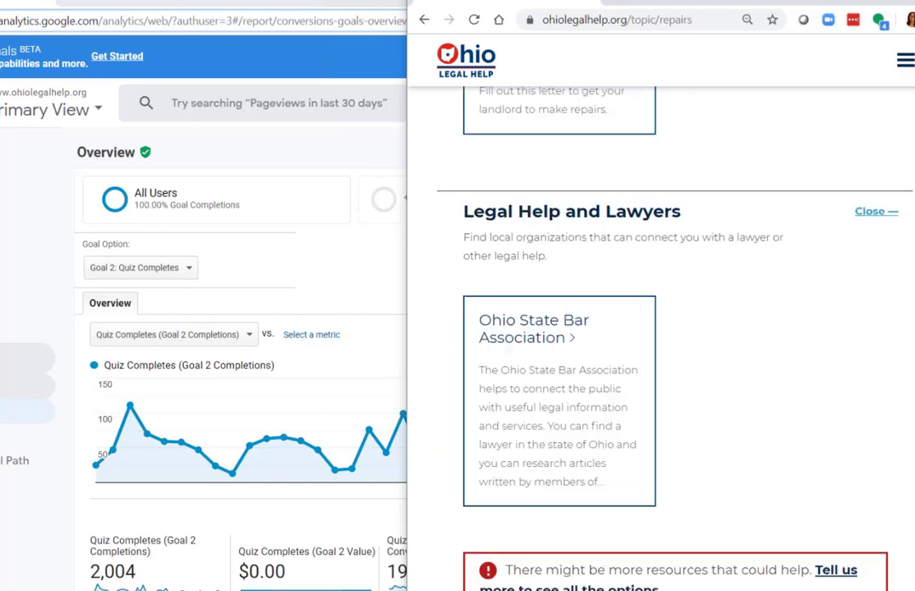
scroll(661, 328, down, 3)
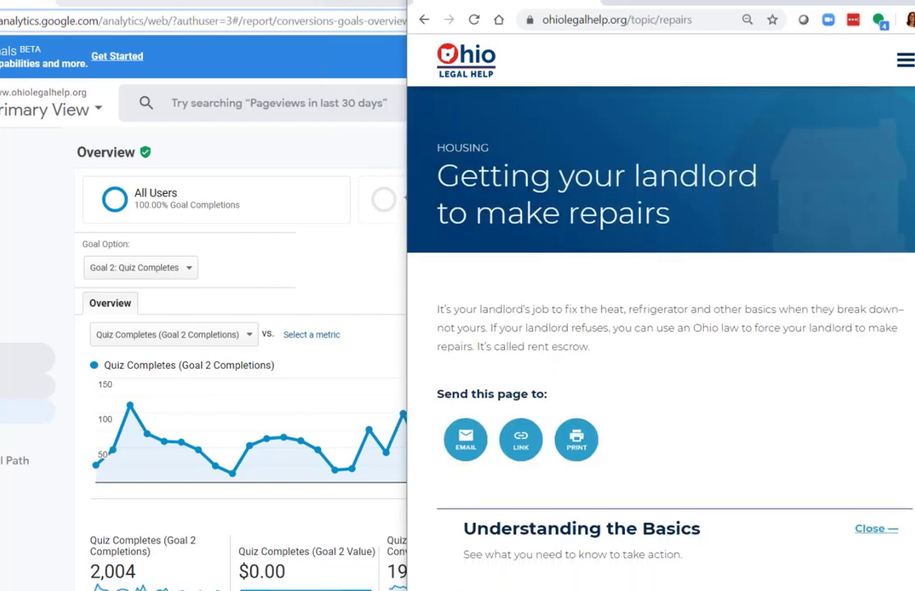
scroll(661, 329, up, 3)
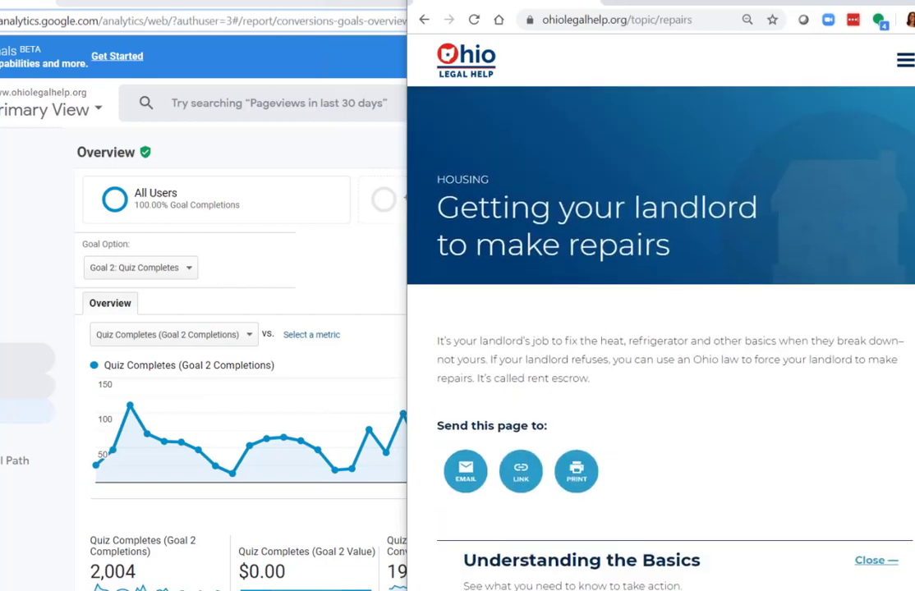
Switch to the Google Analytics Goals Overview report and set the goal option to Goal 3: Viewed Topic Page
key(alt+Tab)
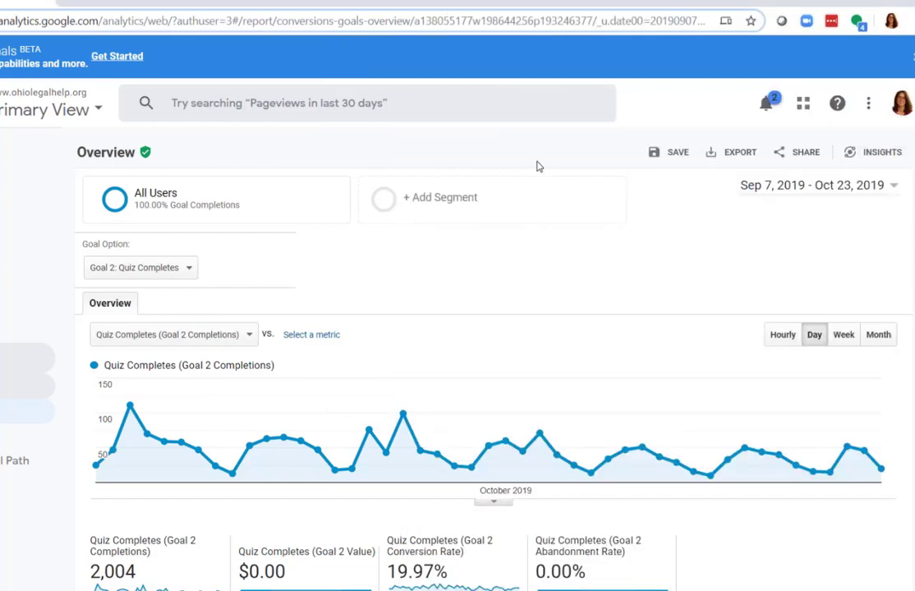
click(189, 267)
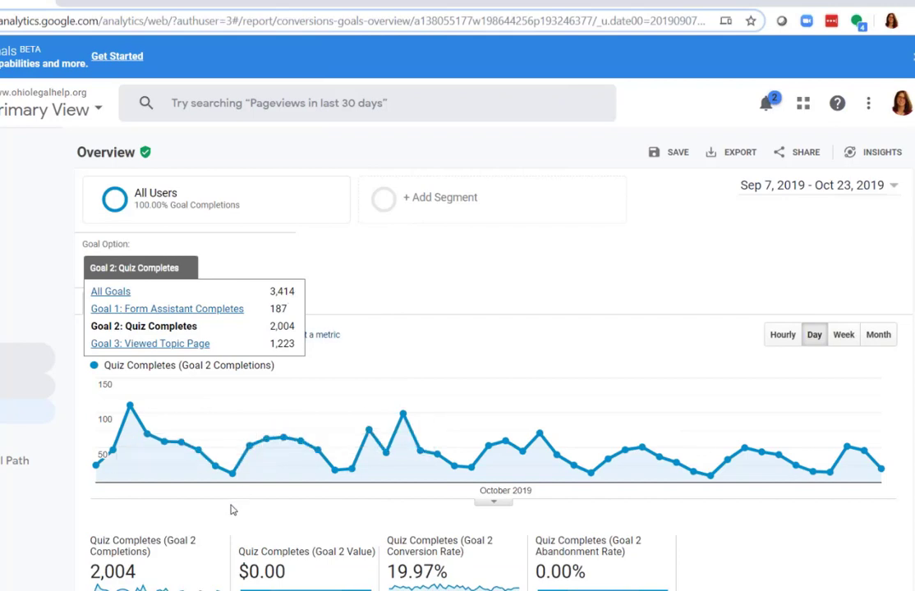
click(190, 346)
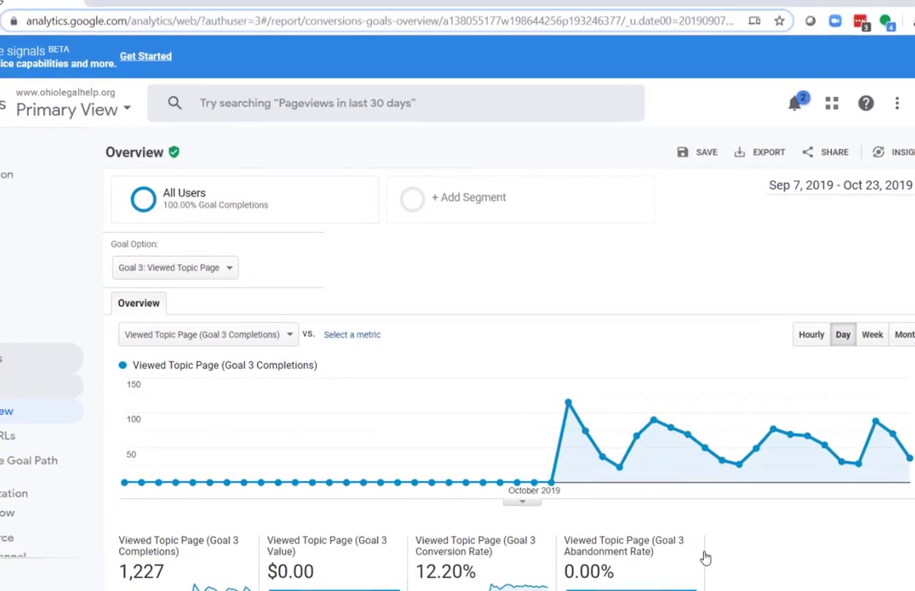
Review the Goal 3 completion chart and the topic pages listed as goal completion locations
scroll(703, 555, down, 2)
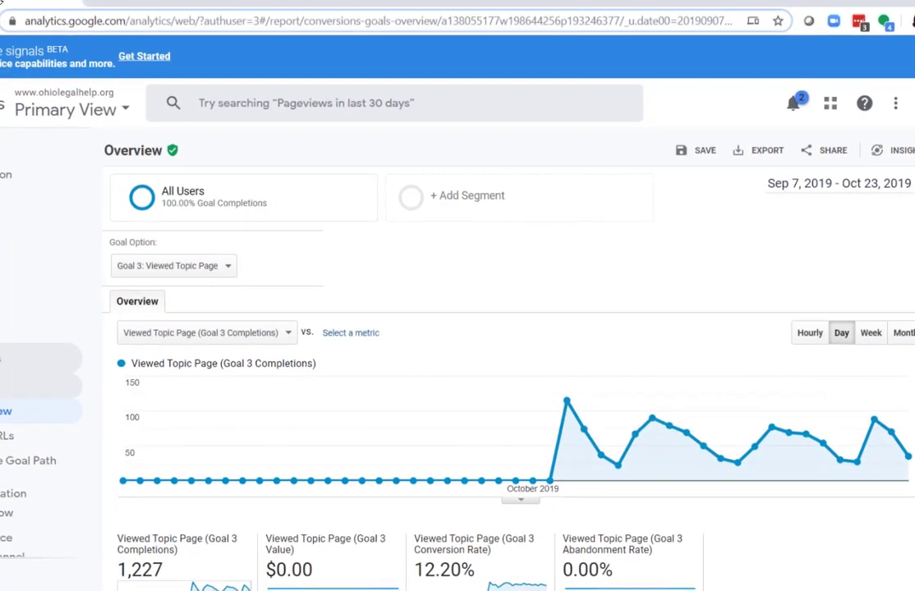
scroll(215, 575, down, 2)
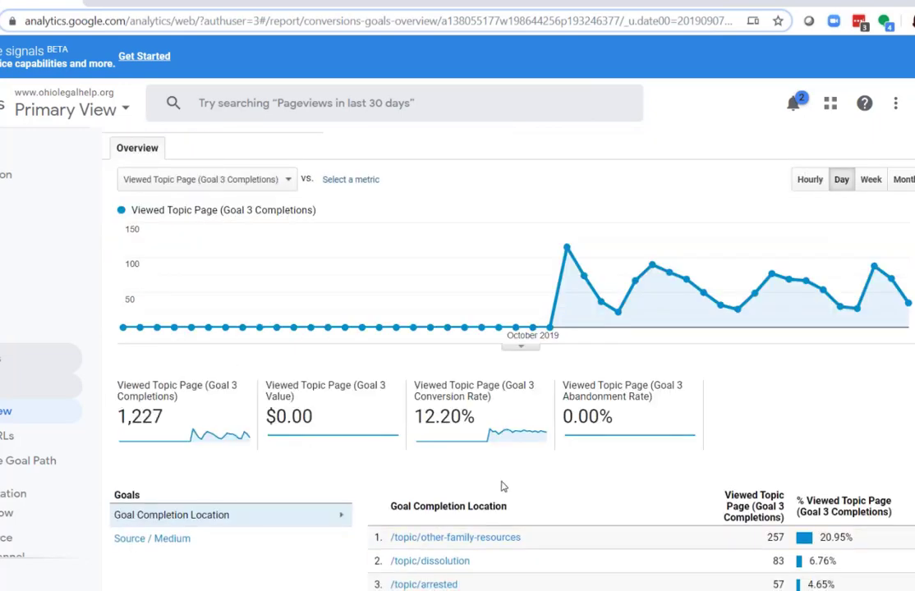
scroll(502, 485, down, 2)
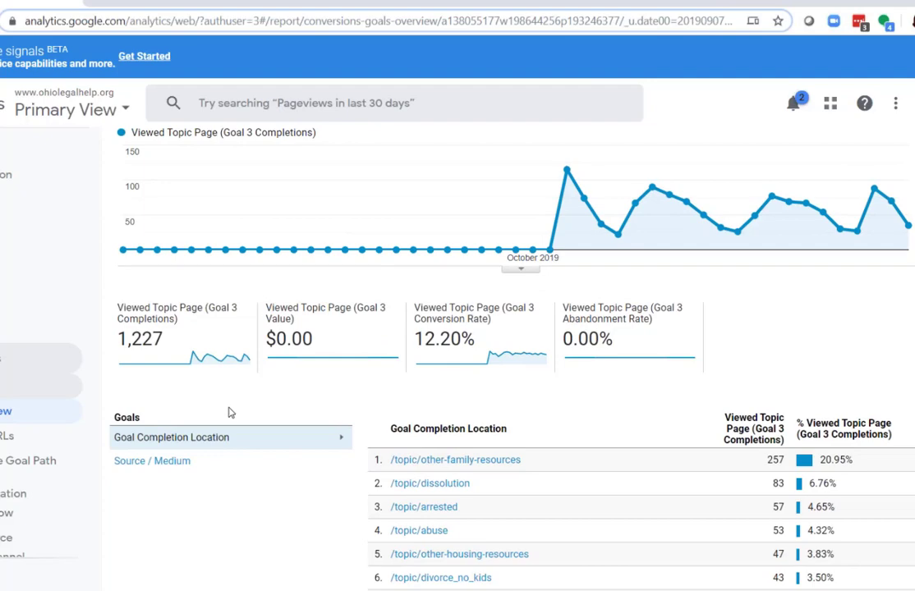
scroll(289, 306, up, 6)
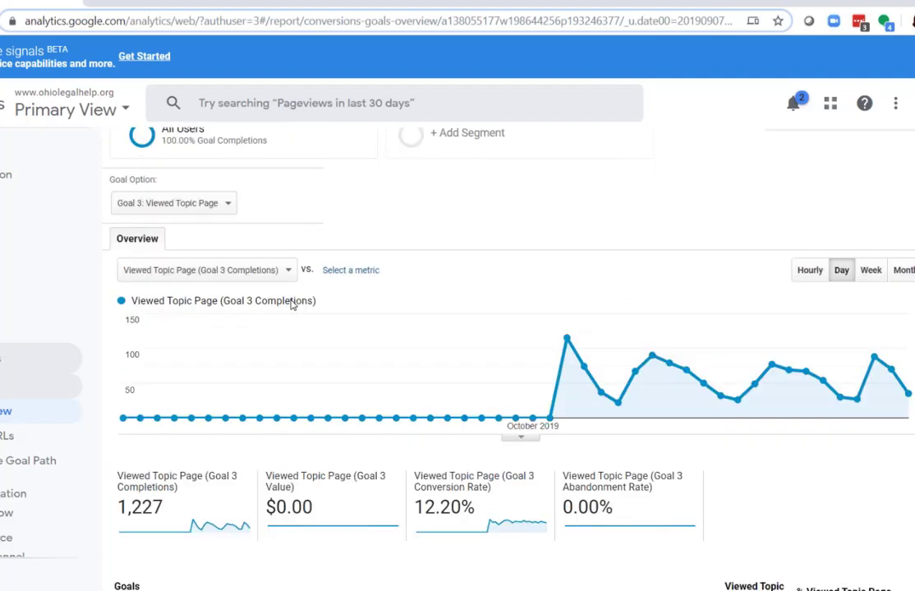
Highlight the Goal 3 completions, conversion rate and goal value figures in turn to examine each metric
scroll(289, 306, down, 2)
drag(132, 494, 184, 496)
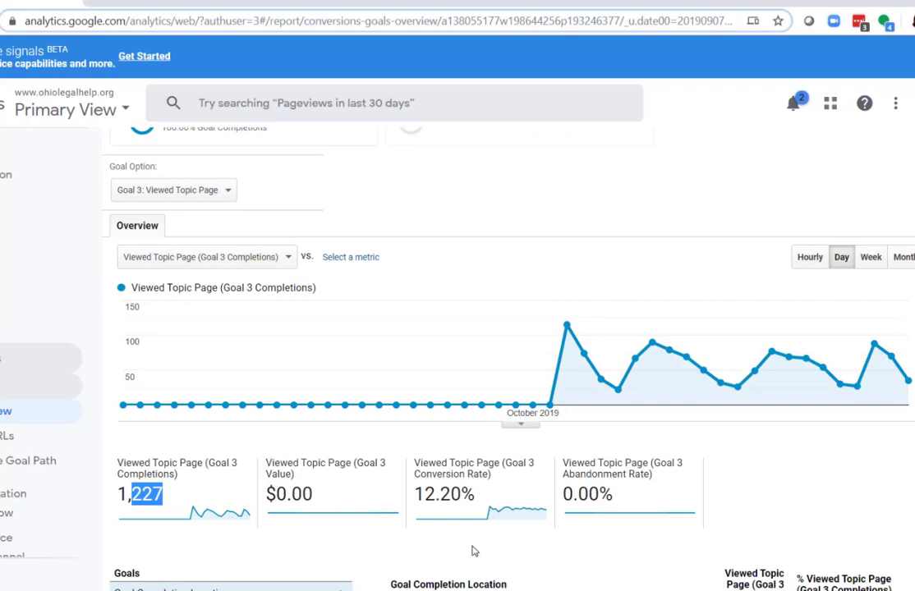
drag(436, 494, 404, 498)
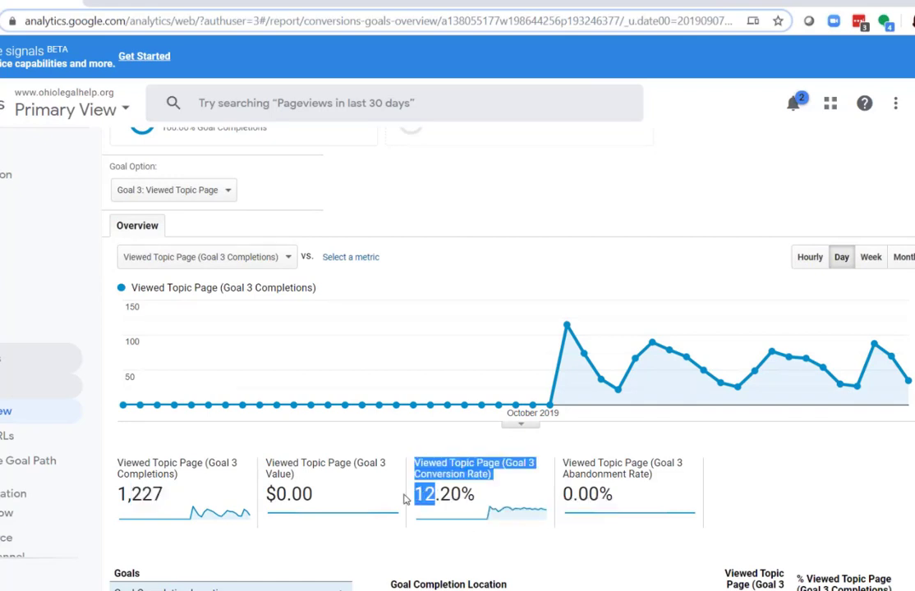
click(772, 513)
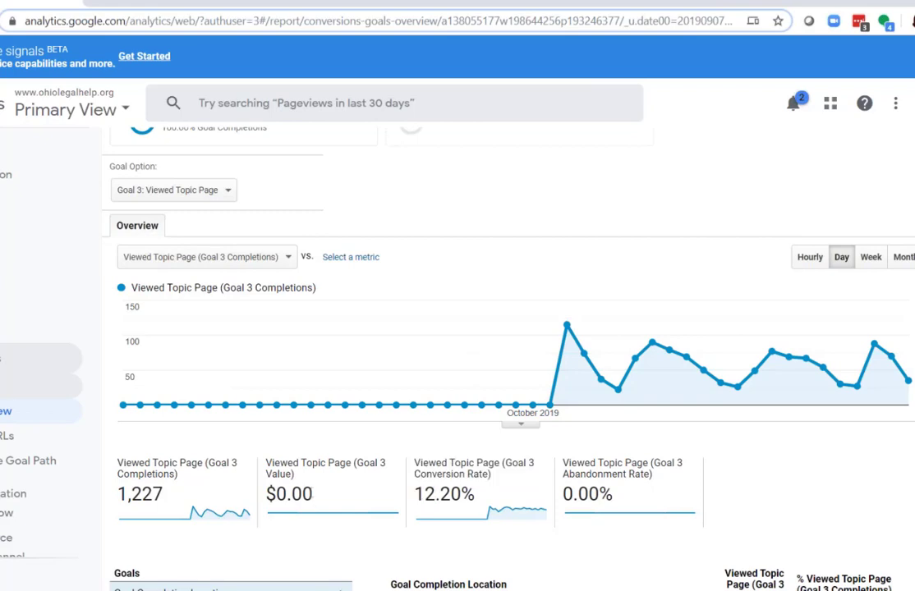
drag(314, 496, 265, 493)
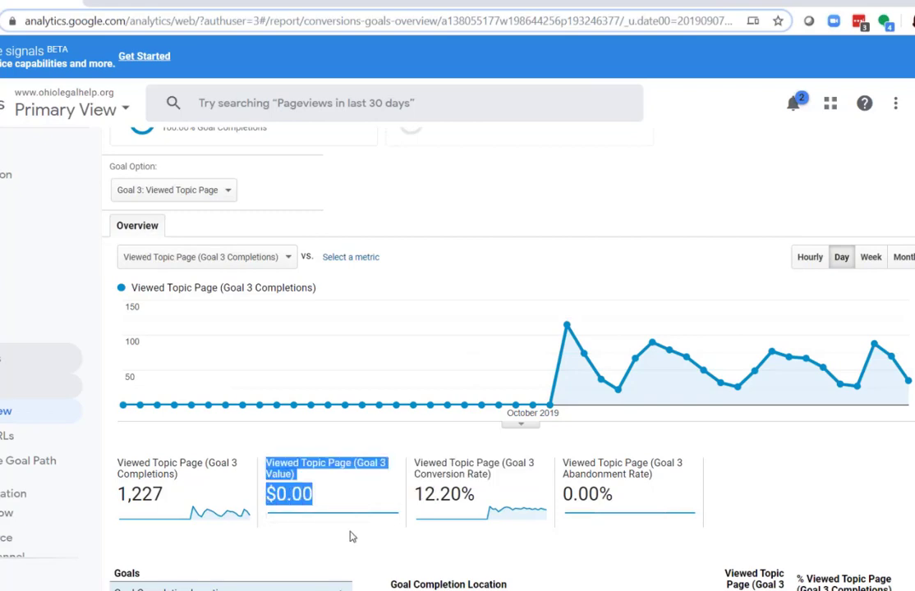
scroll(349, 537, up, 1)
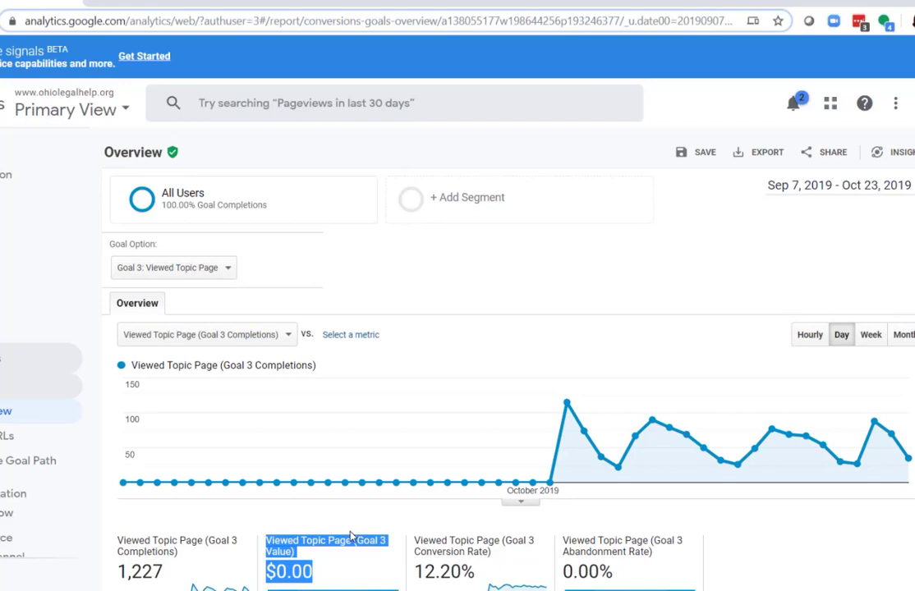
mouse_move(422, 485)
mouse_move(467, 540)
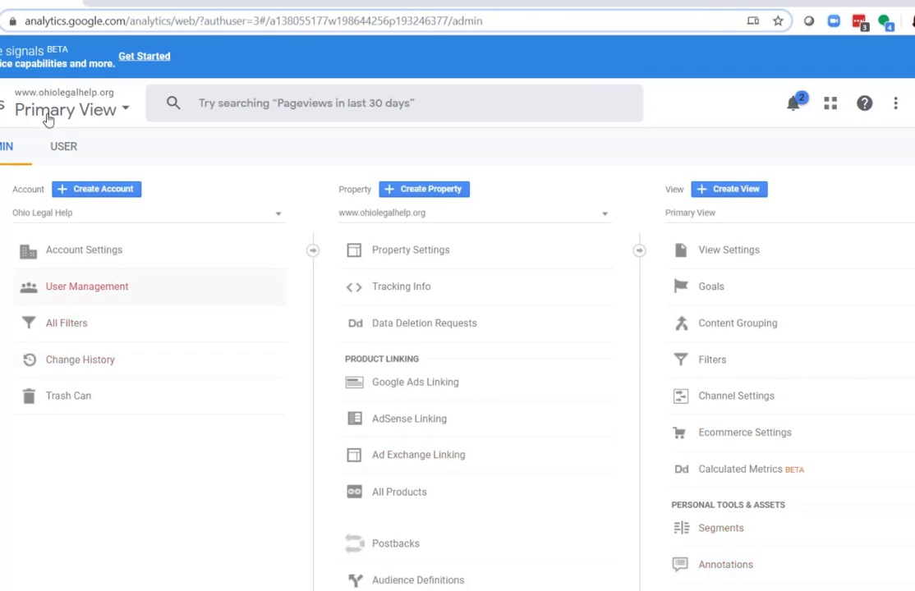
key(alt+Left)
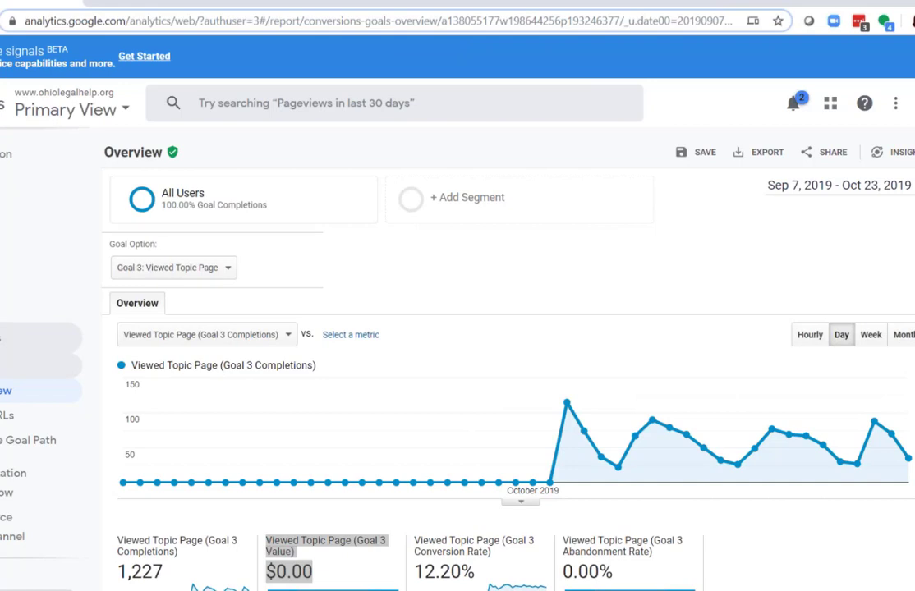
key(alt+Right)
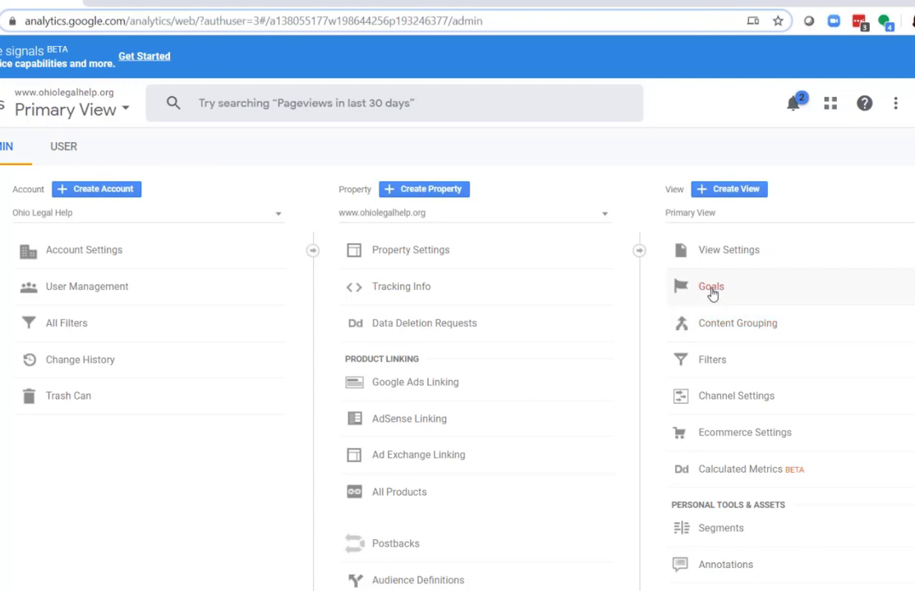
click(769, 328)
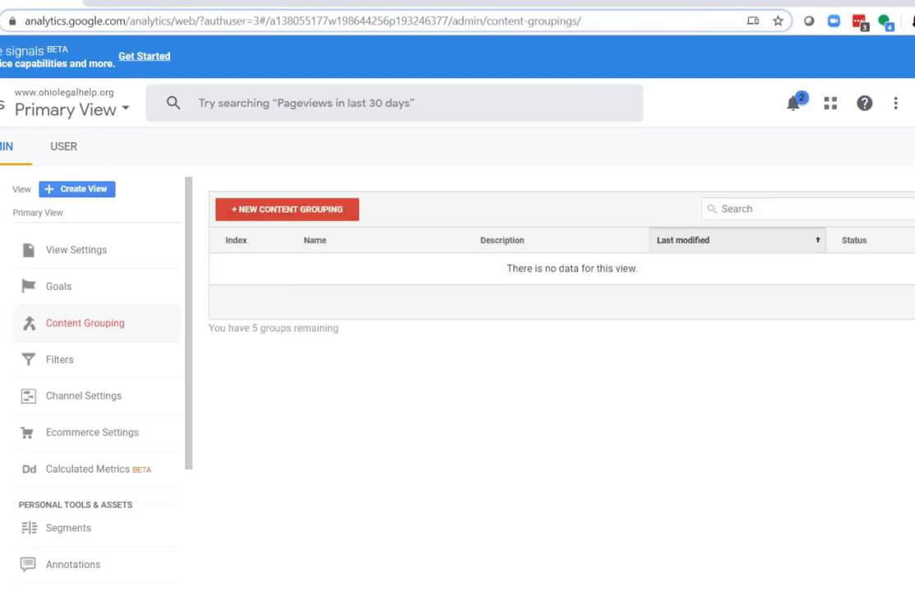
key(alt+Left)
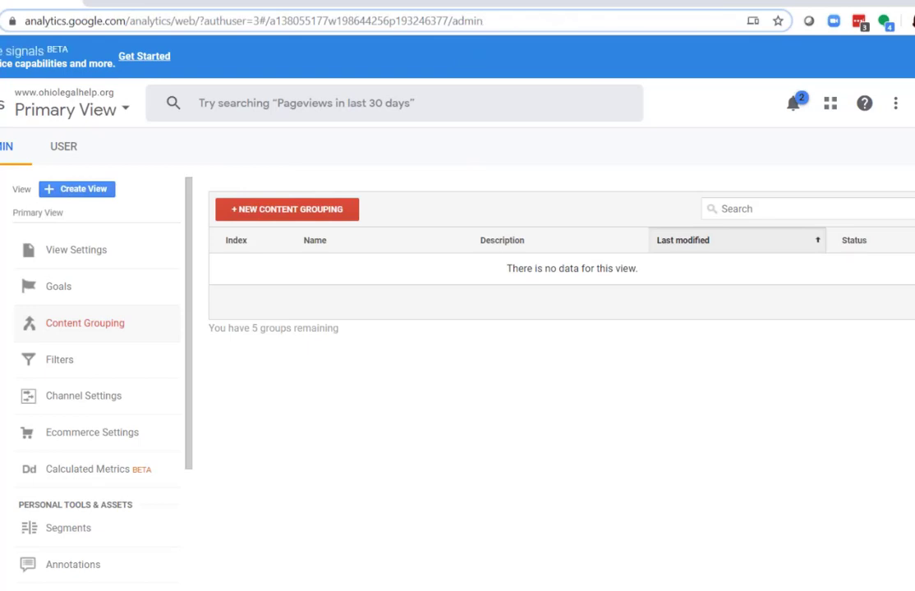
Open the Viewed Topic Page goal from the Primary View's goals and review the template options in its goal setup
click(728, 292)
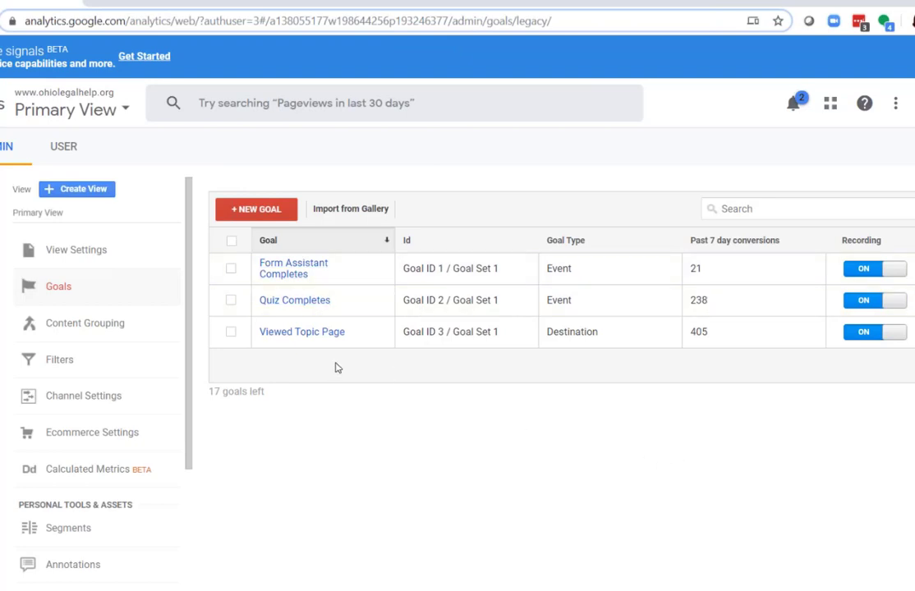
click(321, 337)
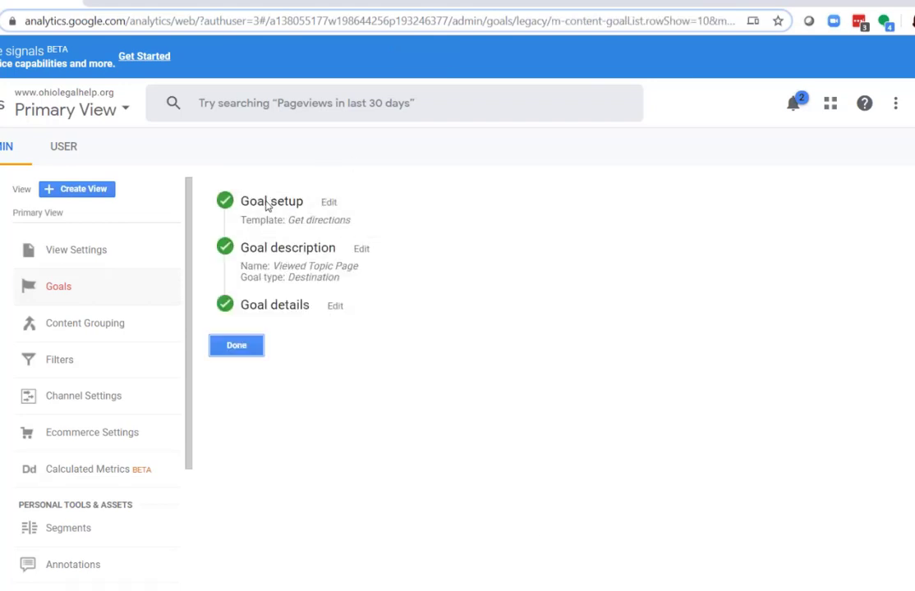
click(329, 202)
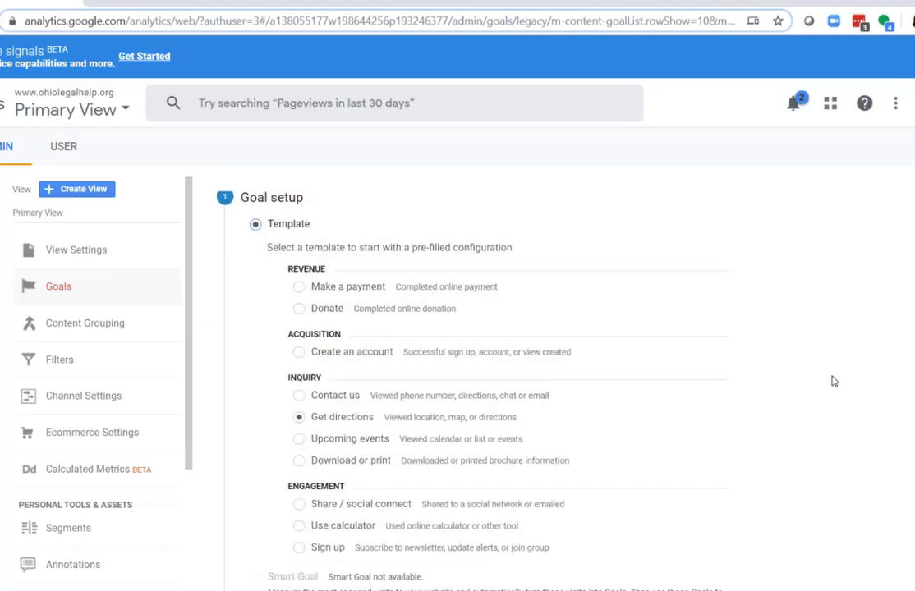
scroll(833, 379, down, 1)
scroll(833, 370, up, 1)
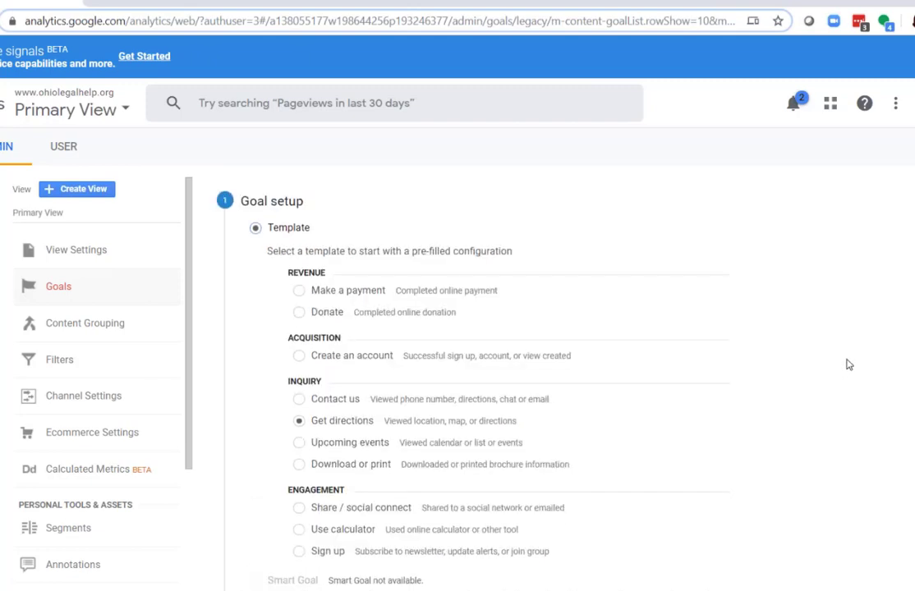
scroll(851, 366, down, 1)
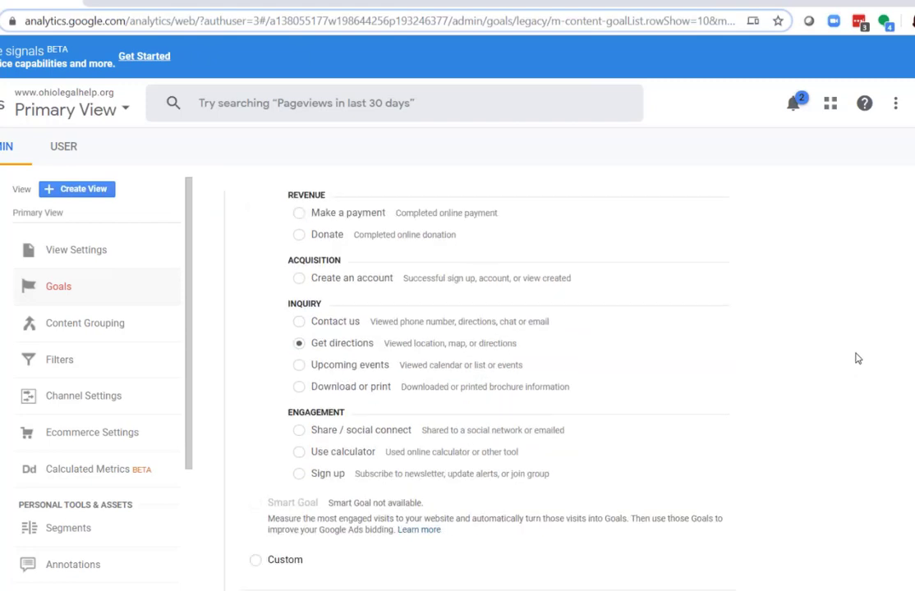
scroll(856, 359, up, 1)
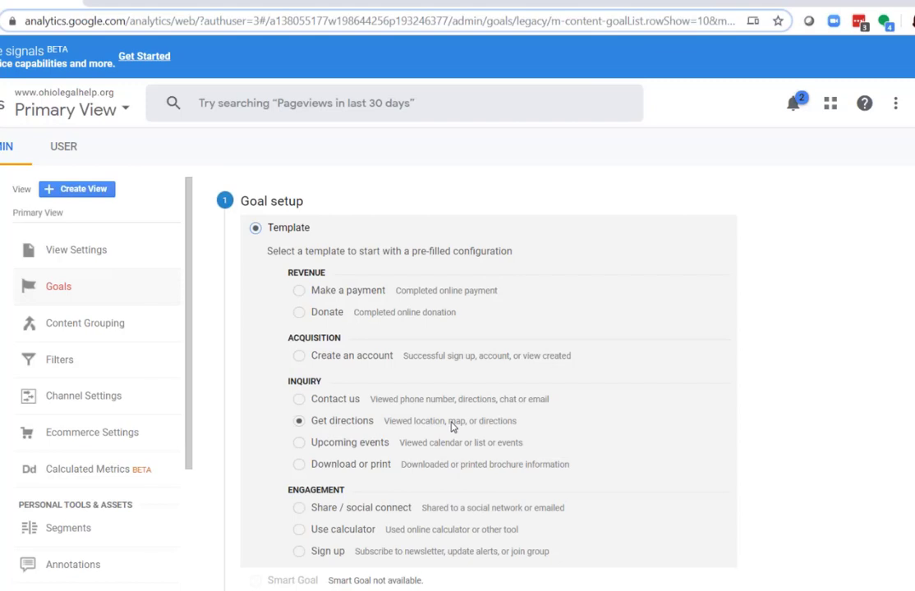
scroll(451, 424, down, 3)
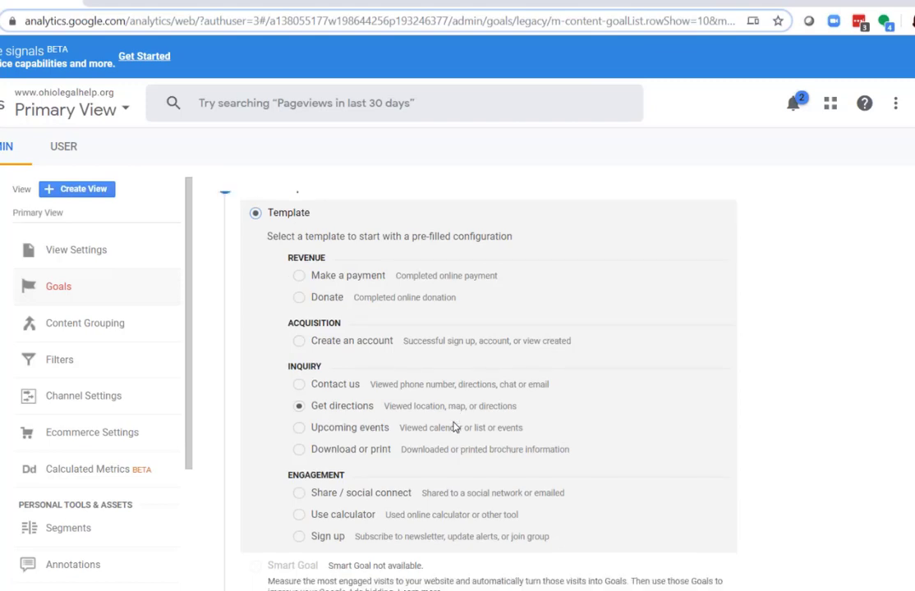
scroll(451, 422, down, 2)
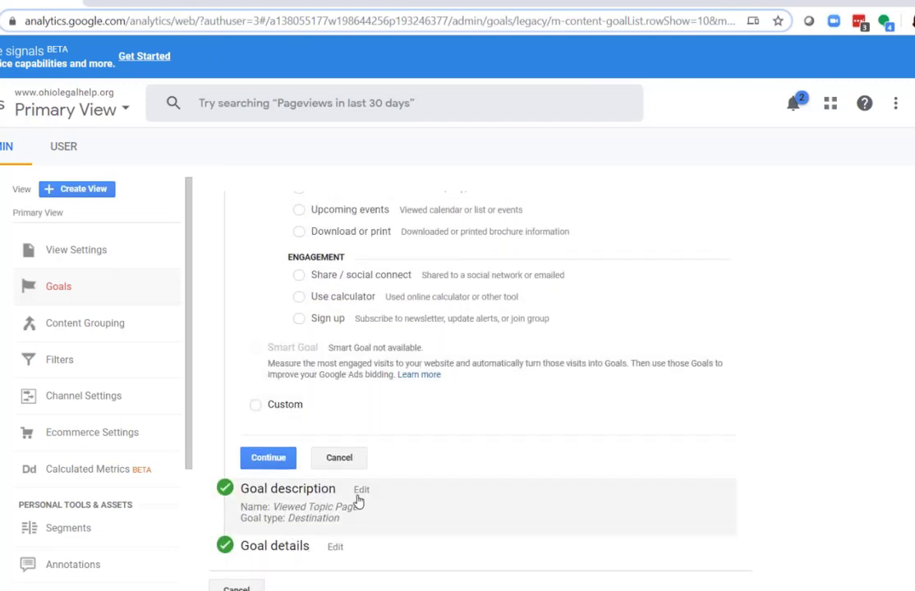
Open the goal description, examine the goal type options, and continue with the type set to Destination
click(362, 490)
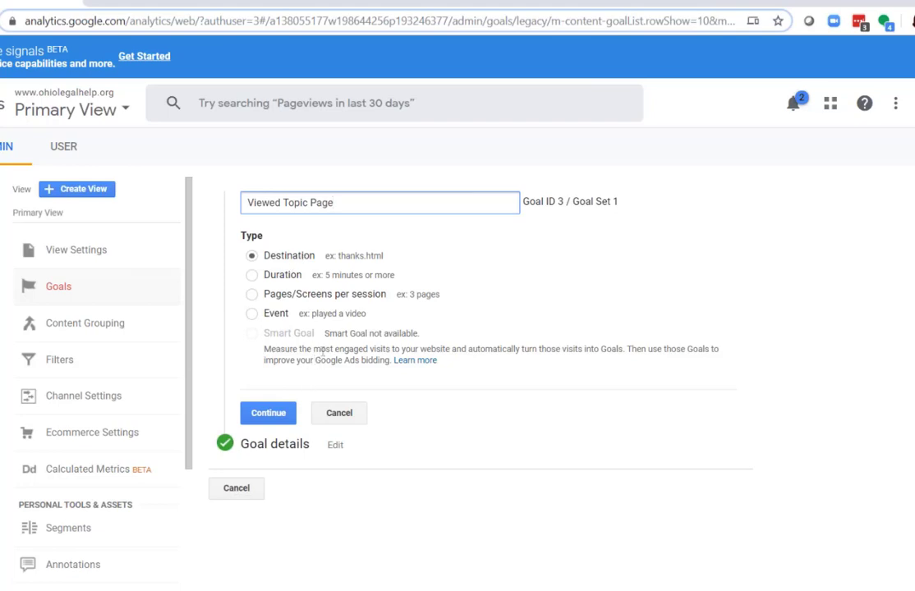
click(353, 261)
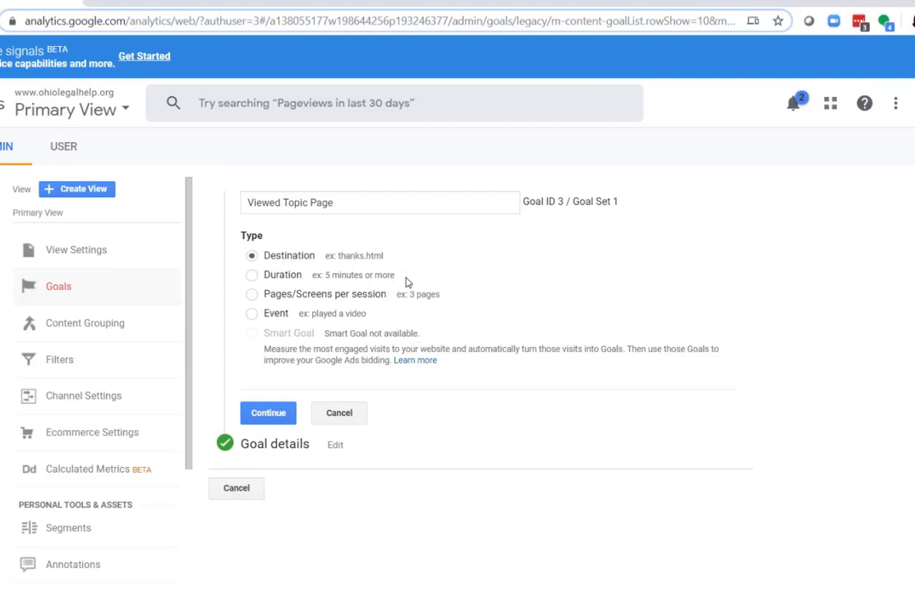
click(378, 275)
click(252, 256)
click(268, 416)
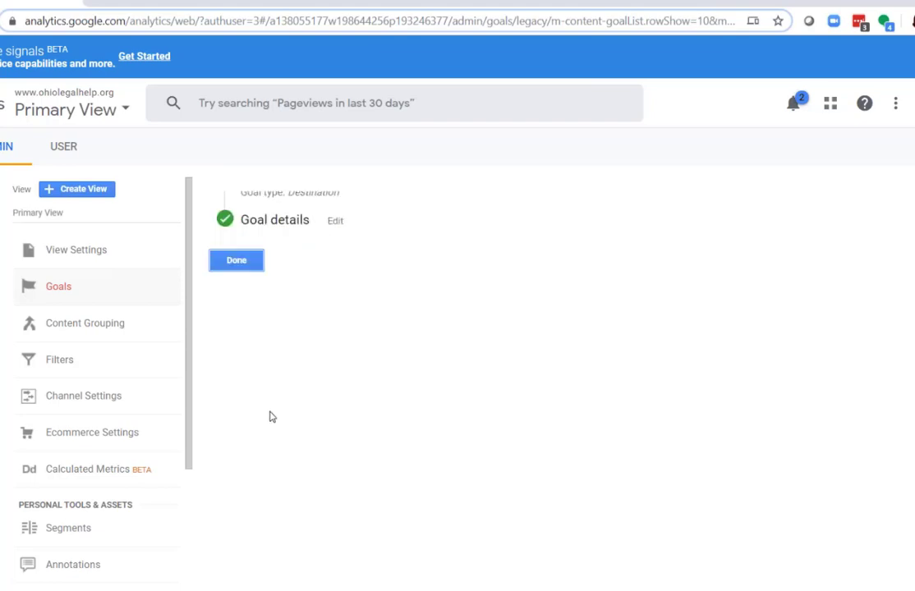
Open the goal details, check the destination match types without changing them, and highlight the /topic/.* expression
click(287, 232)
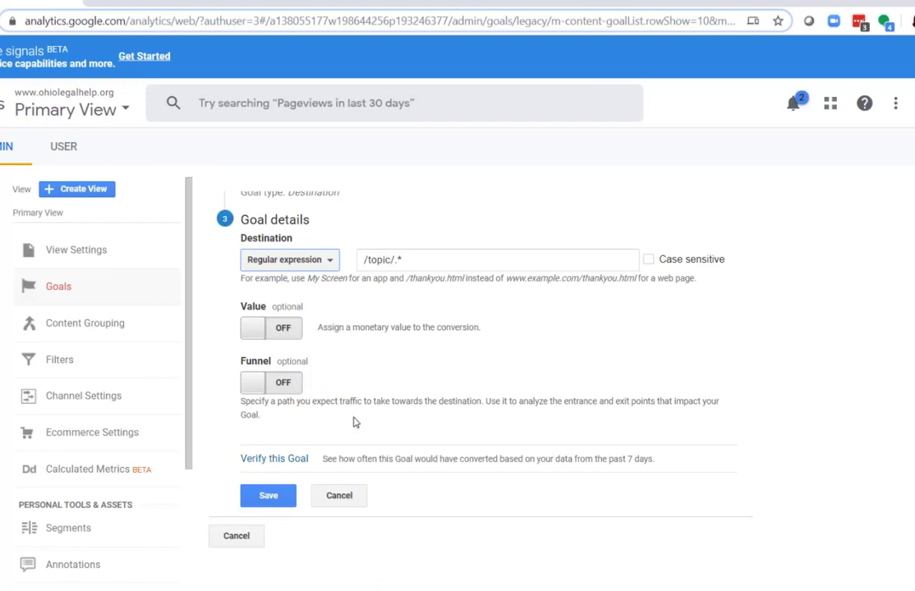
click(333, 261)
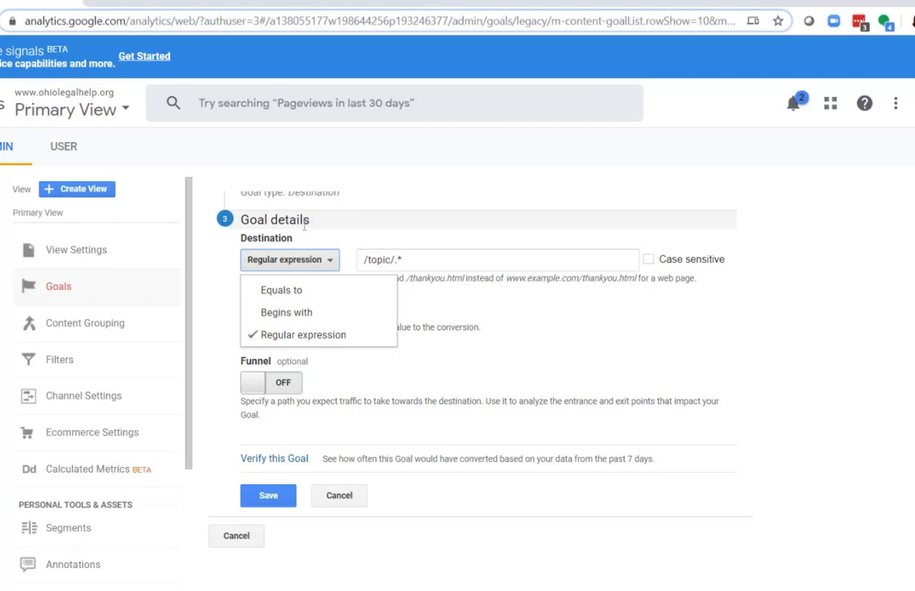
click(373, 223)
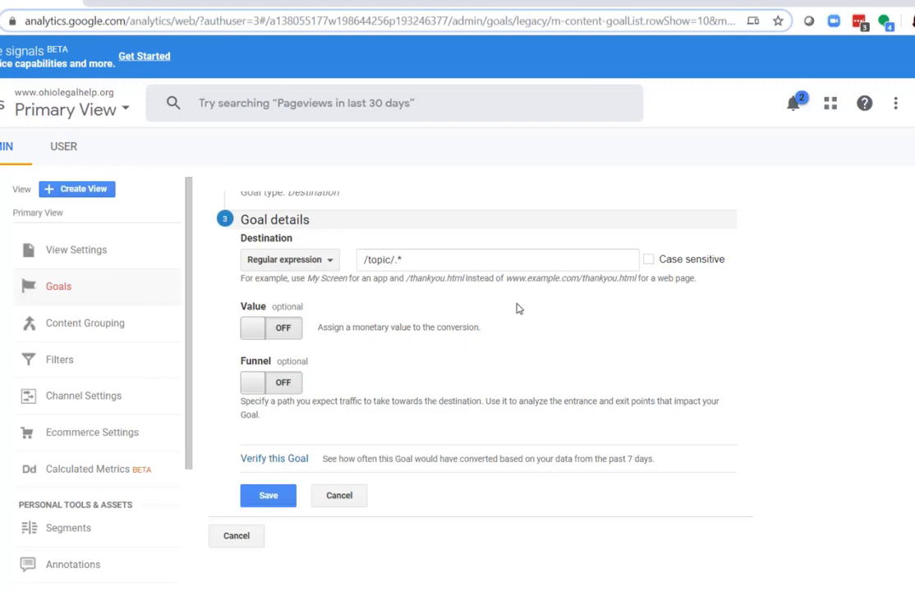
click(438, 259)
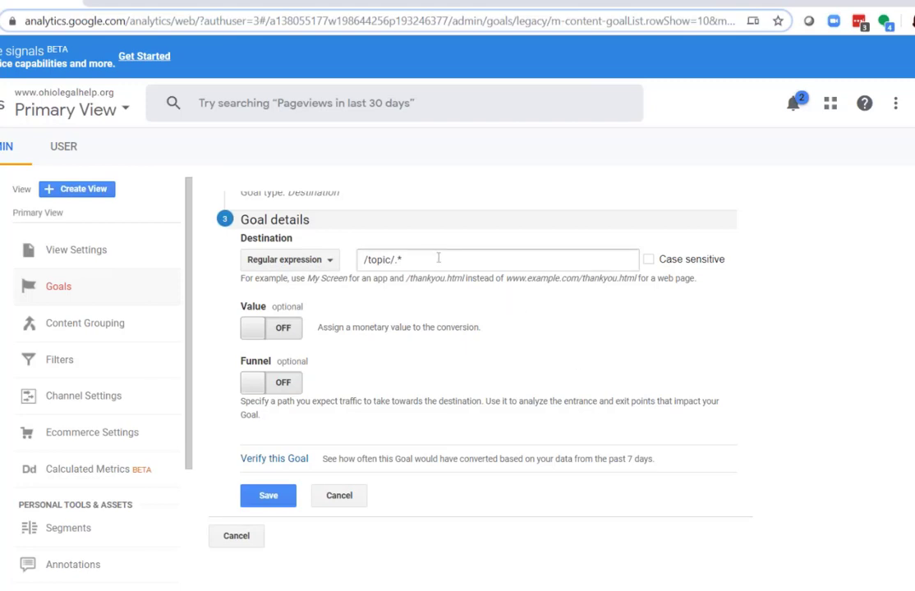
drag(439, 258, 334, 273)
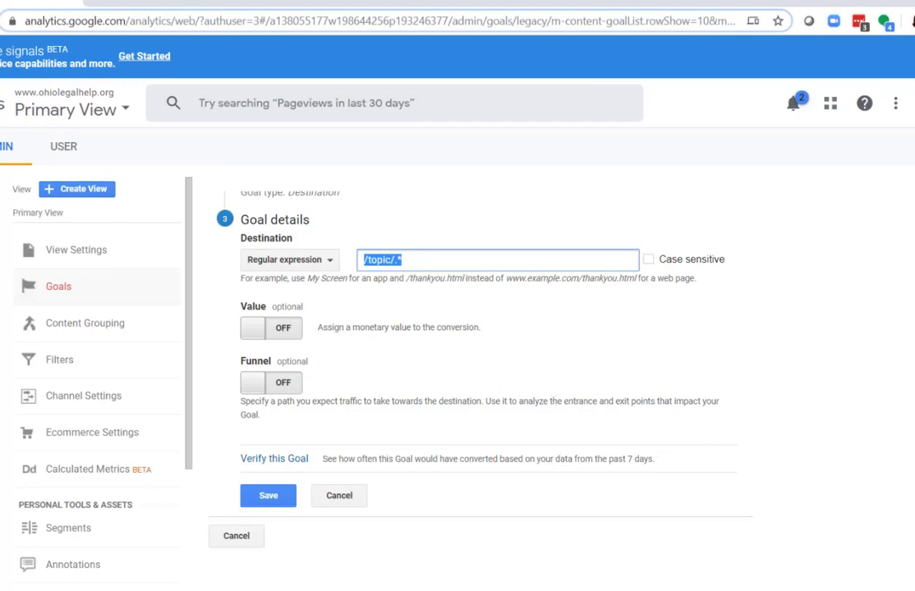
Return to the goals list and reopen the goal details of Viewed Topic Page for editing
key(alt+Left)
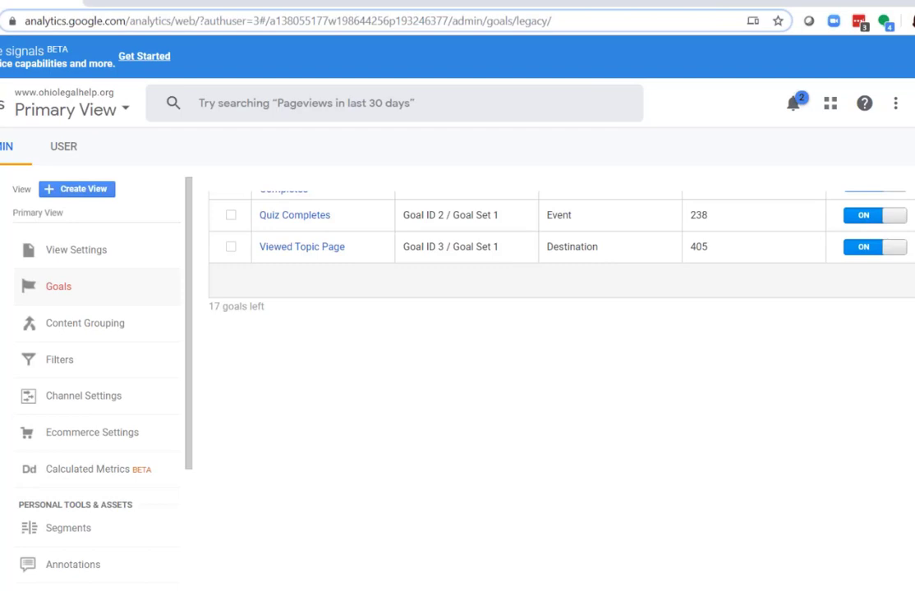
scroll(561, 287, up, 1)
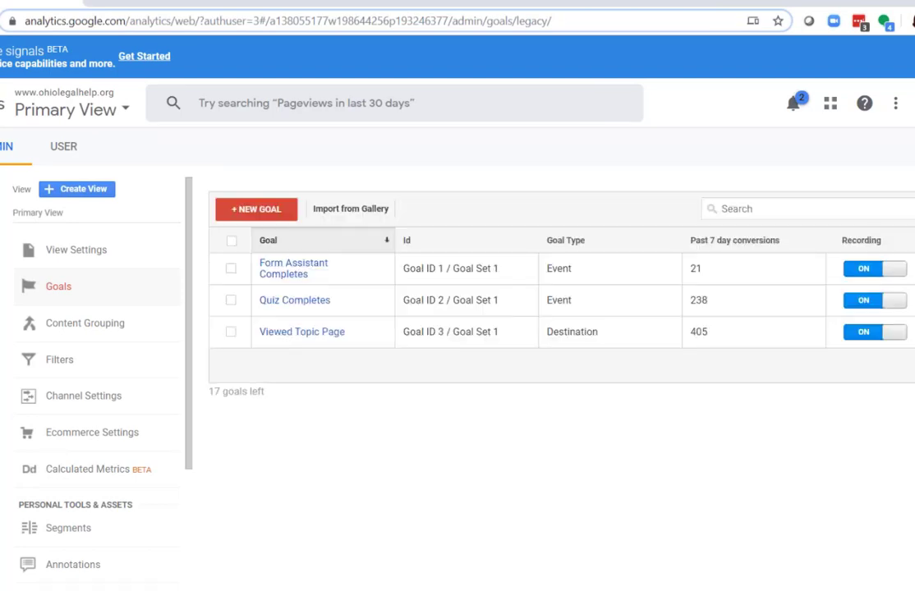
scroll(562, 288, down, 1)
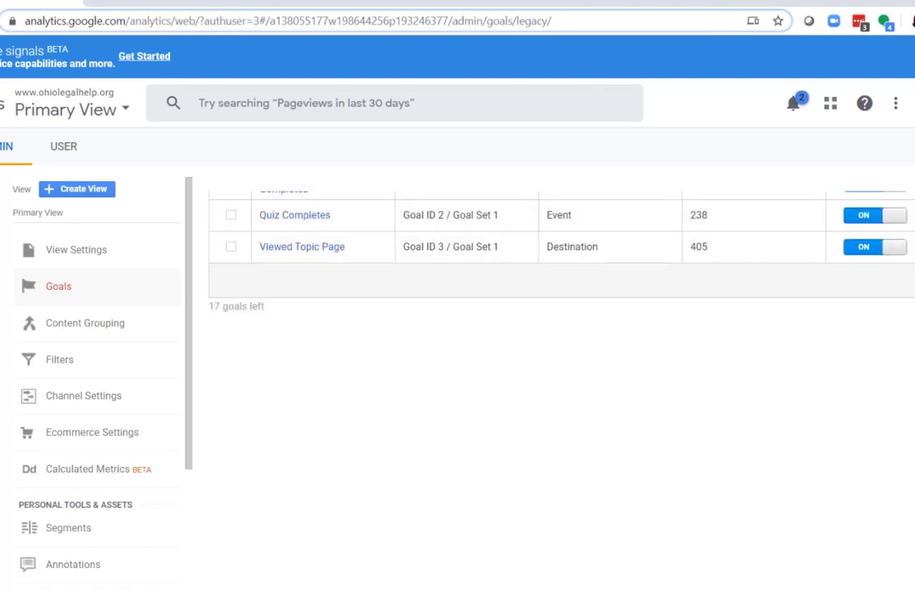
click(323, 247)
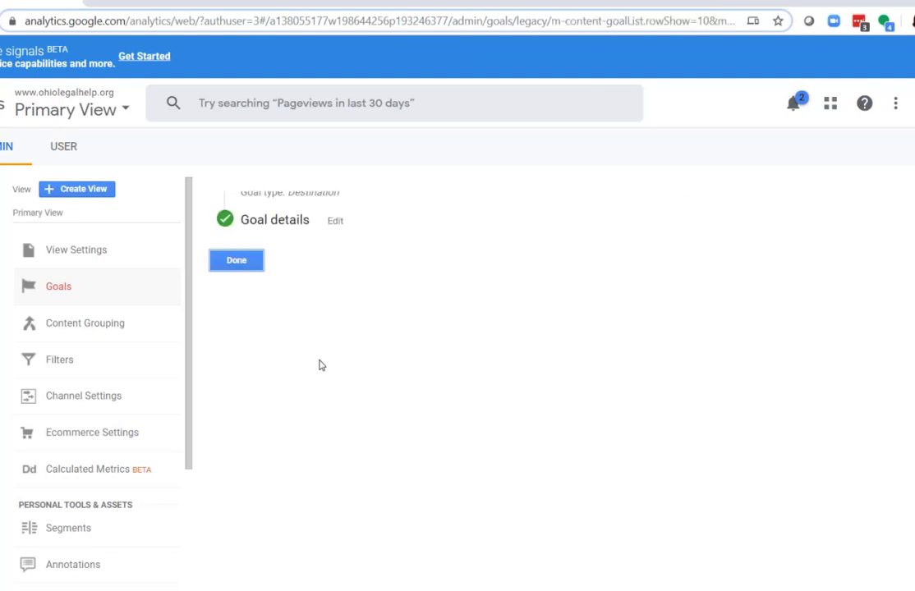
click(334, 222)
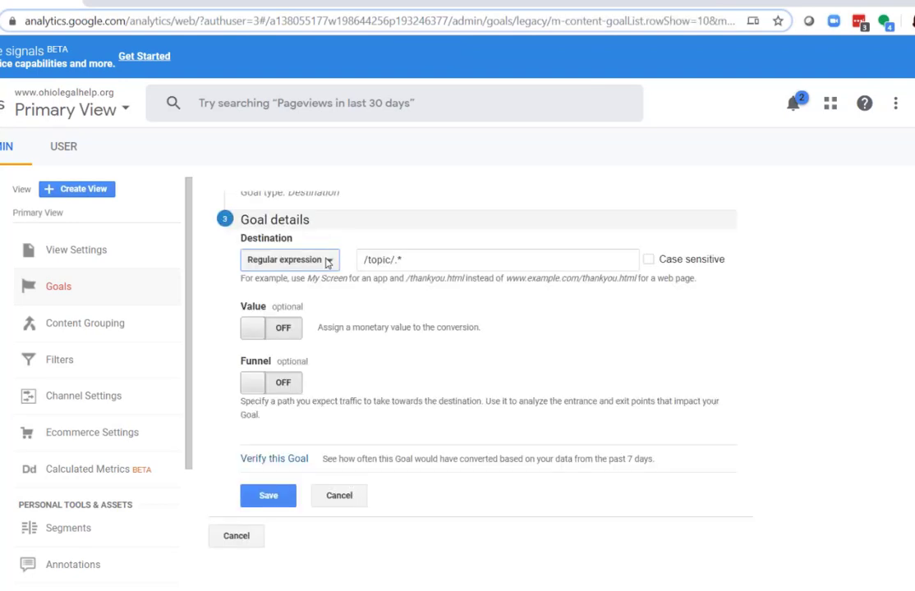
Verify the goal against the past 7 days' data, then highlight the conversion rate statement and the destination expression
click(283, 442)
drag(372, 441, 240, 441)
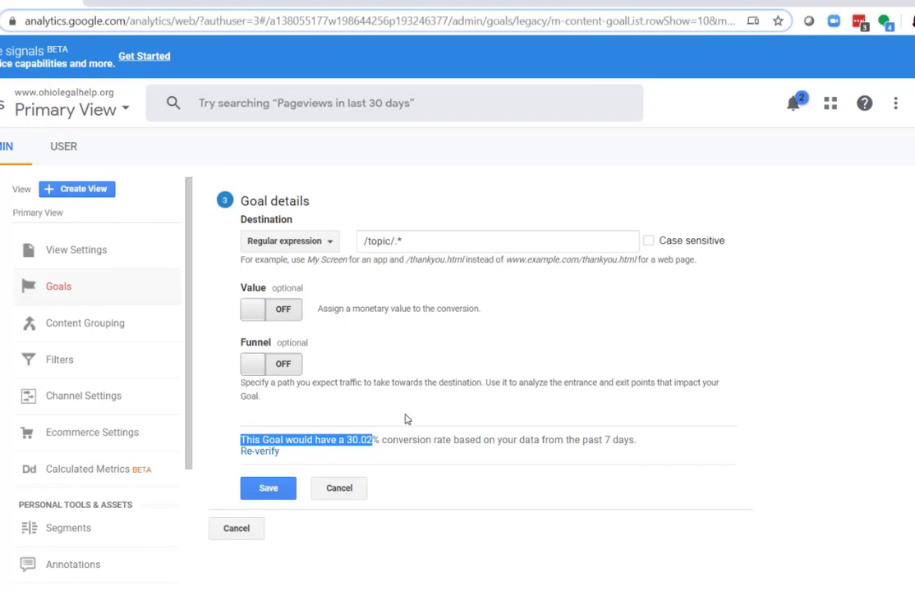
drag(387, 441, 327, 436)
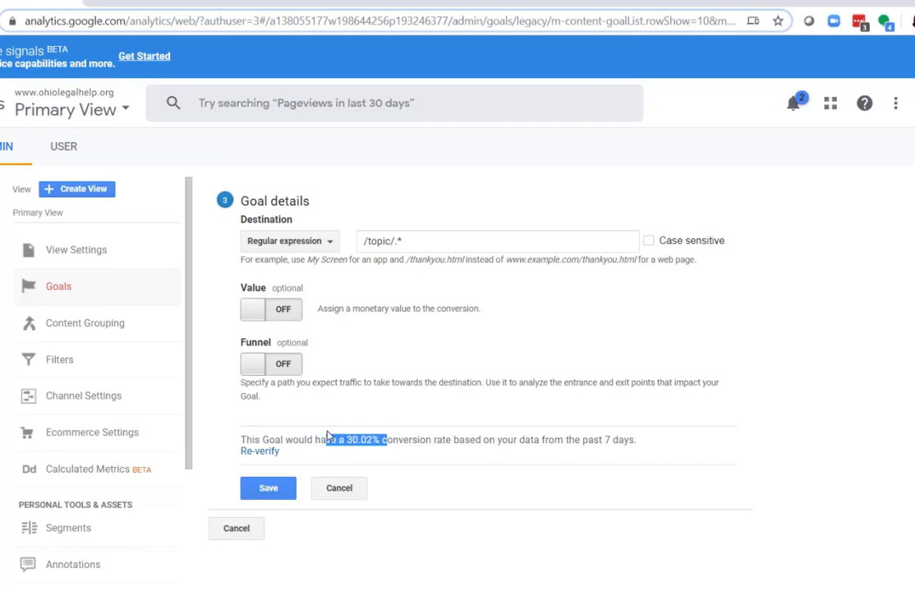
click(475, 439)
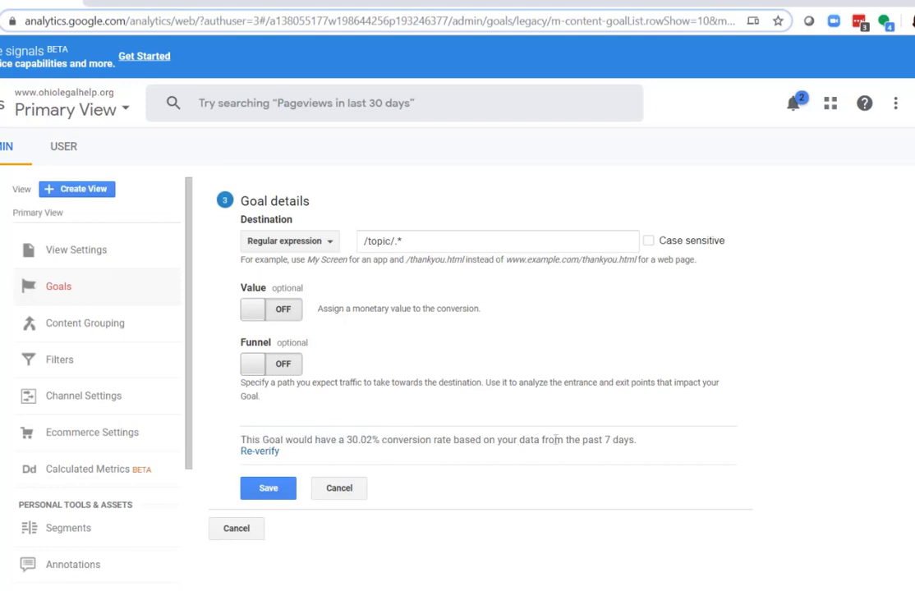
drag(556, 441, 393, 440)
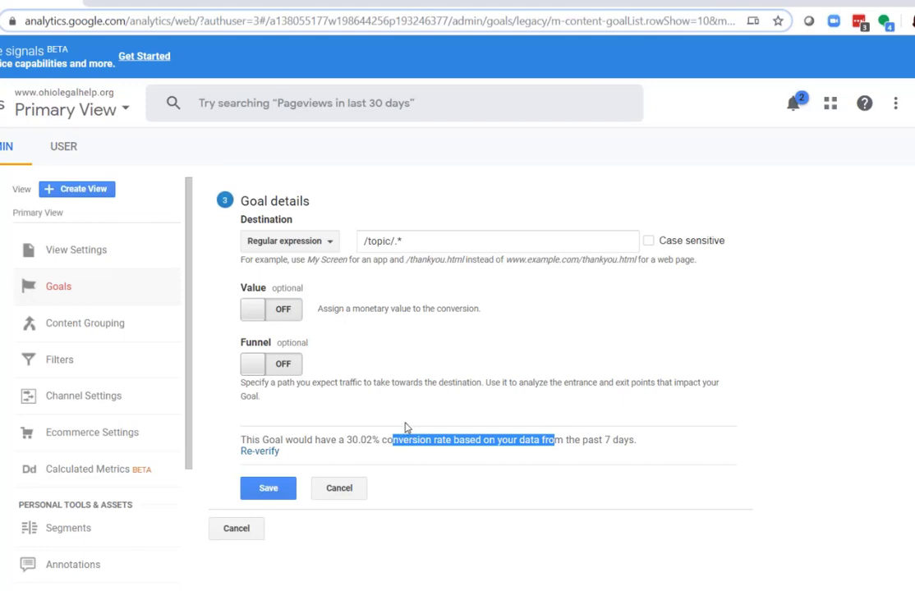
drag(358, 440, 469, 441)
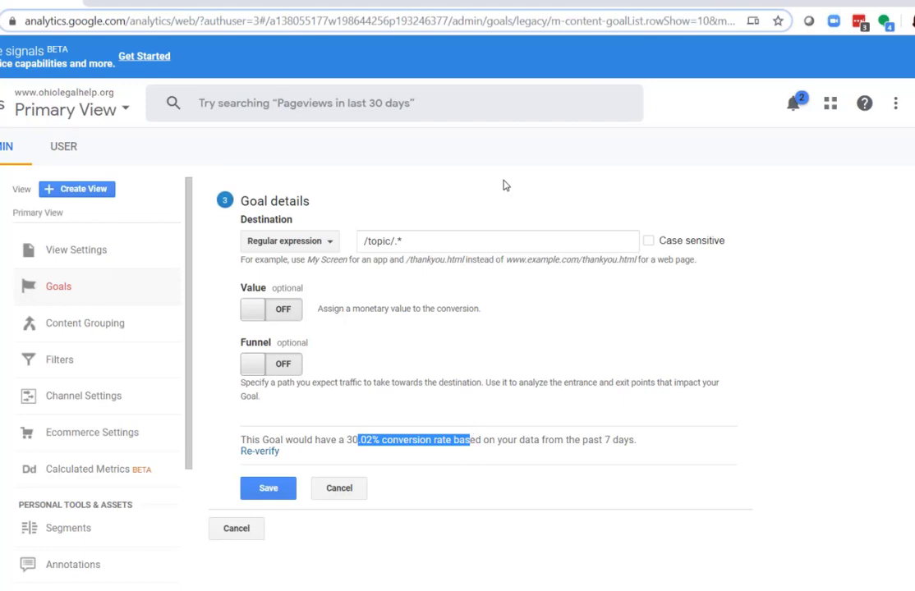
drag(419, 241, 350, 243)
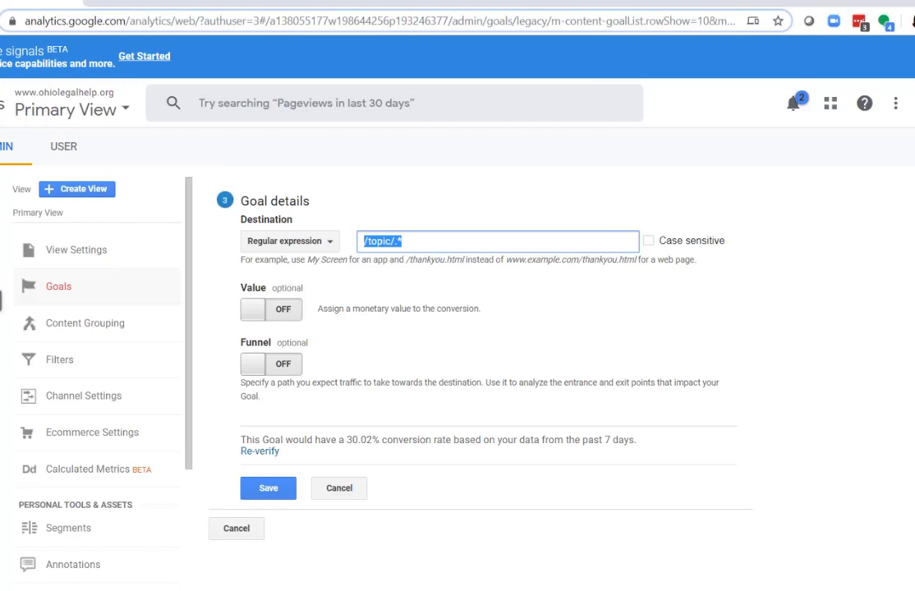
Switch to the Landing Pages report under Site Content and examine the Goal 3: Viewed Topic Page conversion columns in its table
click(3, 263)
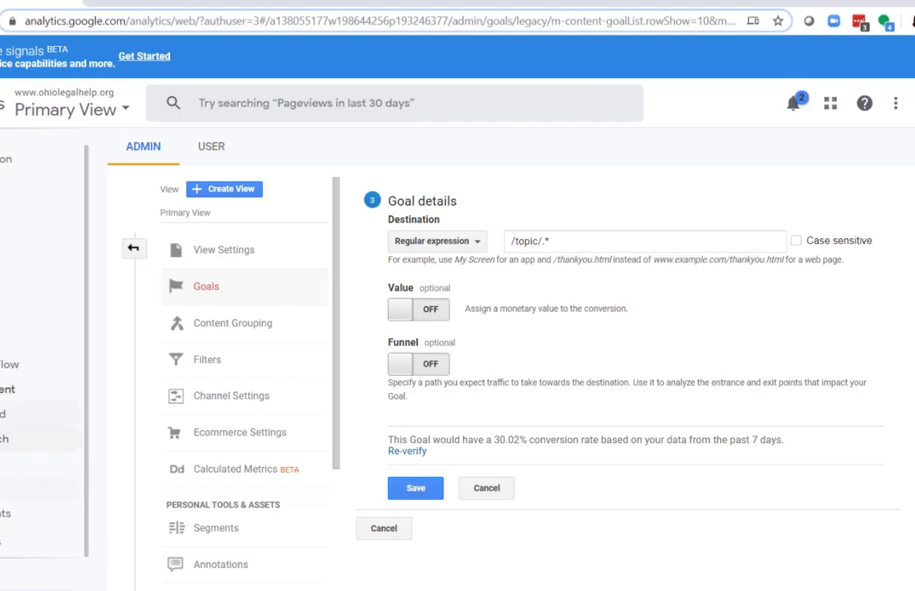
click(33, 390)
click(21, 465)
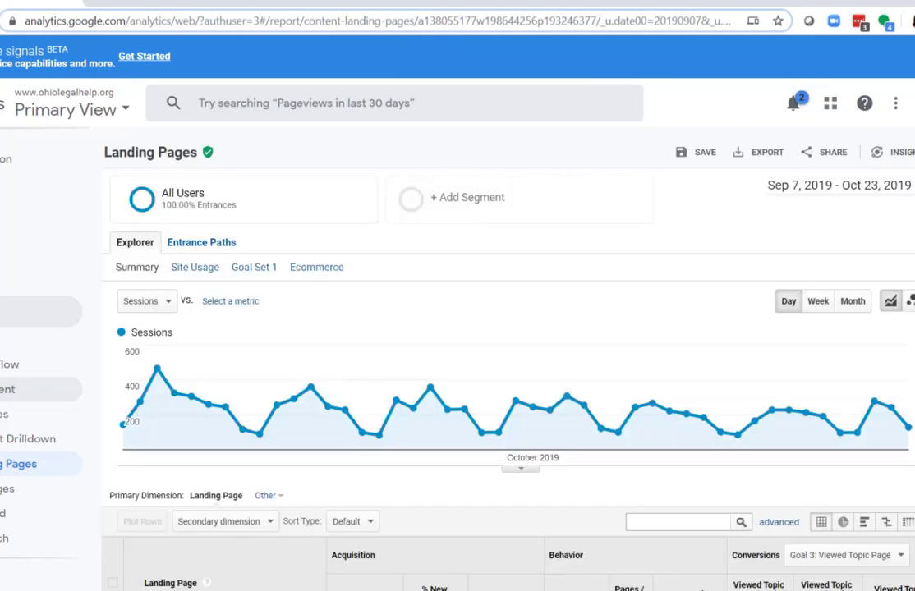
scroll(507, 354, down, 2)
scroll(507, 353, down, 3)
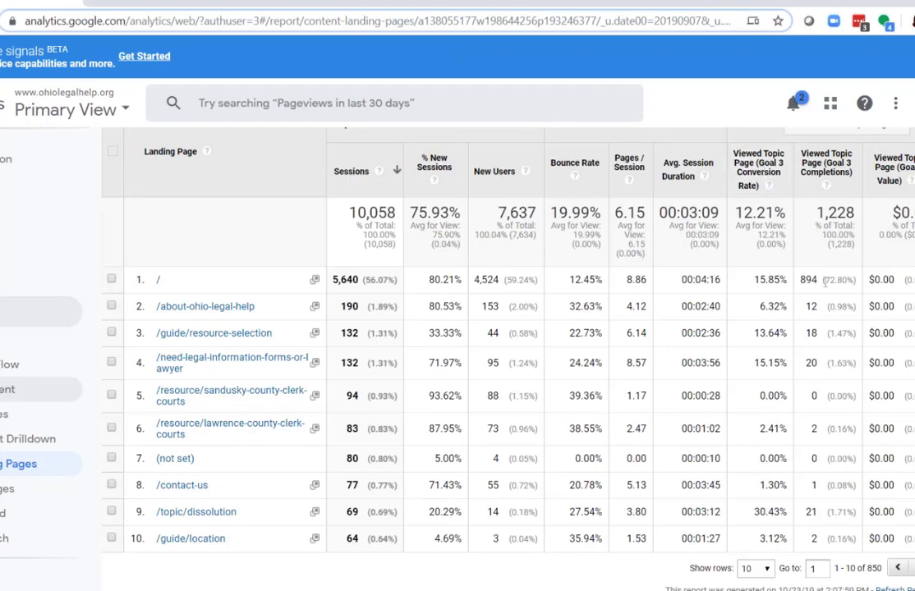
scroll(824, 281, up, 1)
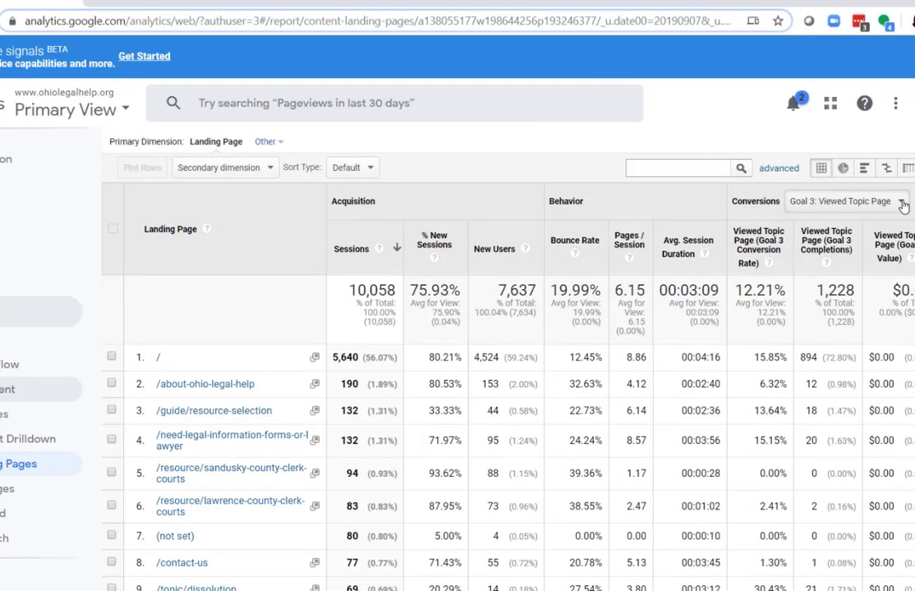
Check the available conversion goals, and highlight the home page row and the Goal 3 conversion rate of /need-legal-information-forms-or-lawyer
click(902, 204)
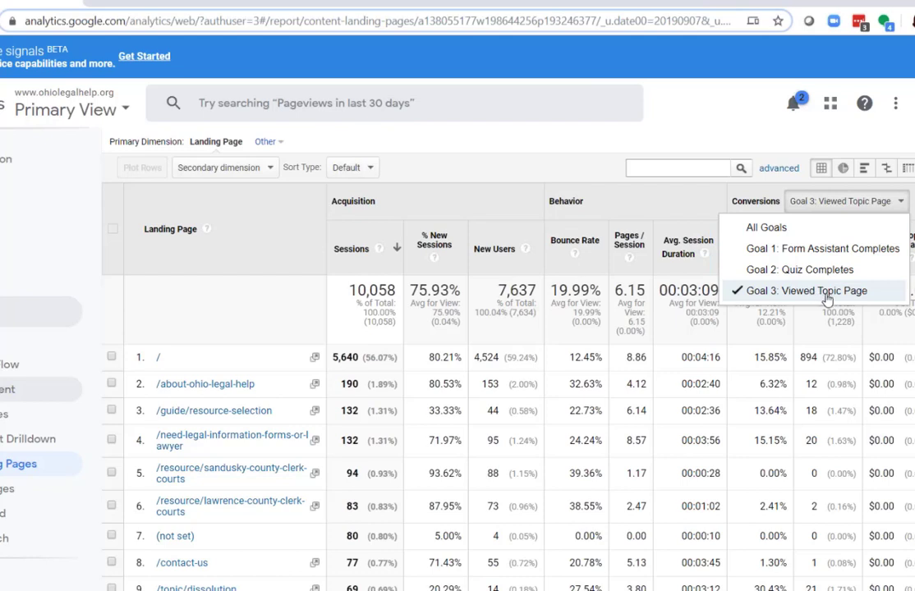
click(789, 174)
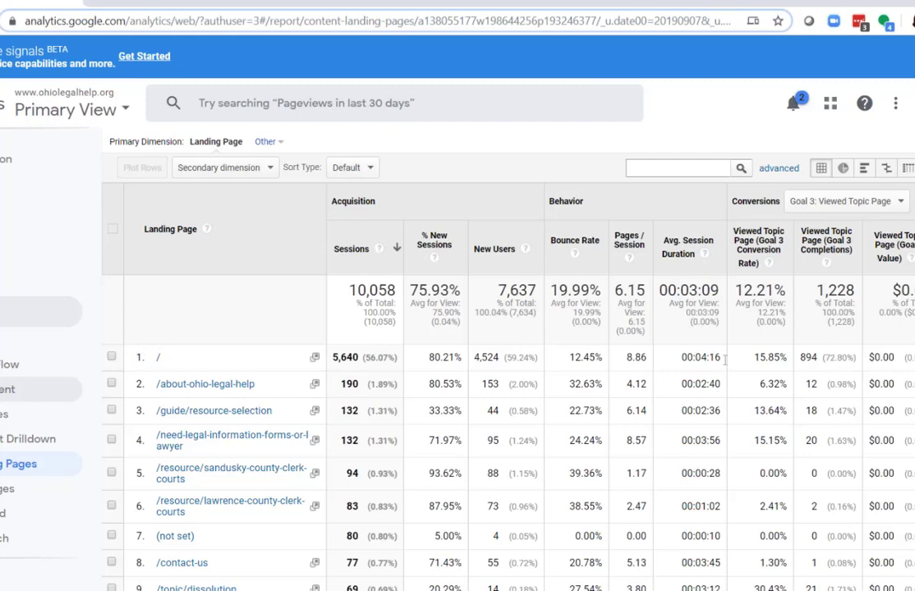
drag(839, 357, 155, 359)
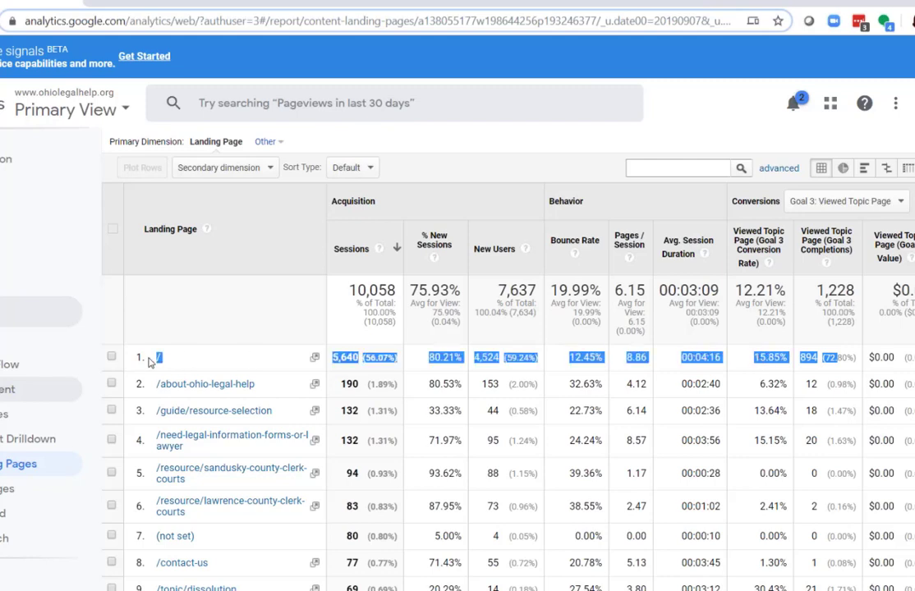
click(838, 383)
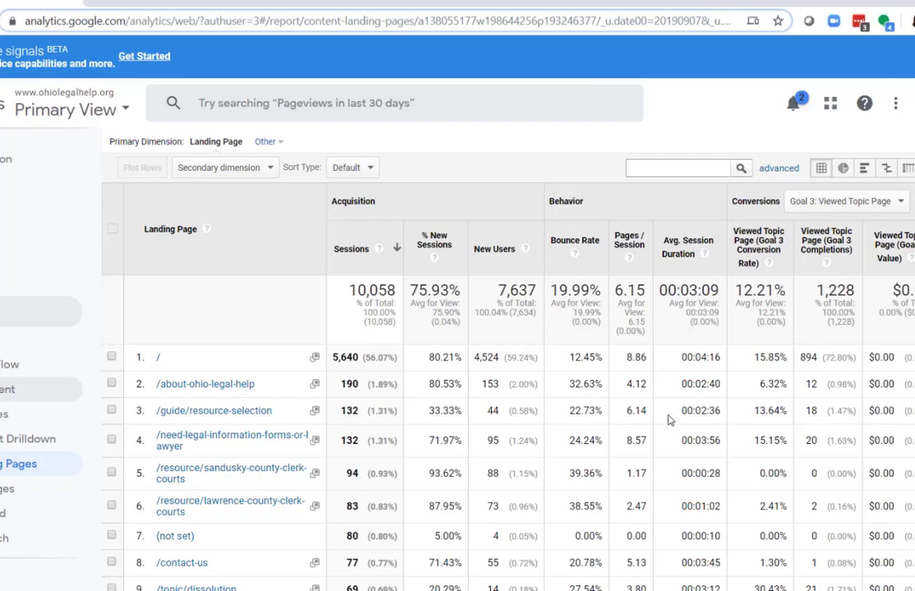
triple_click(782, 404)
triple_click(776, 440)
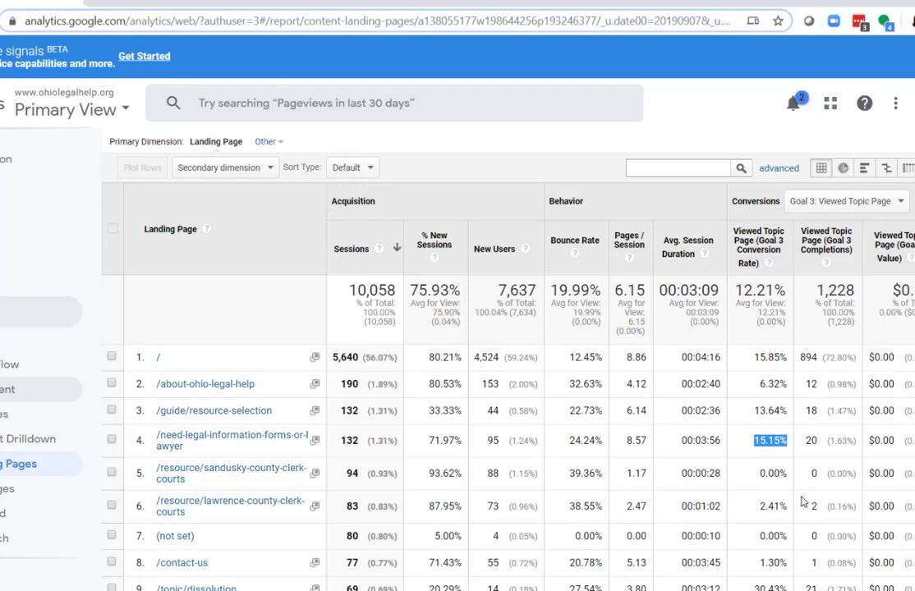
scroll(803, 502, down, 2)
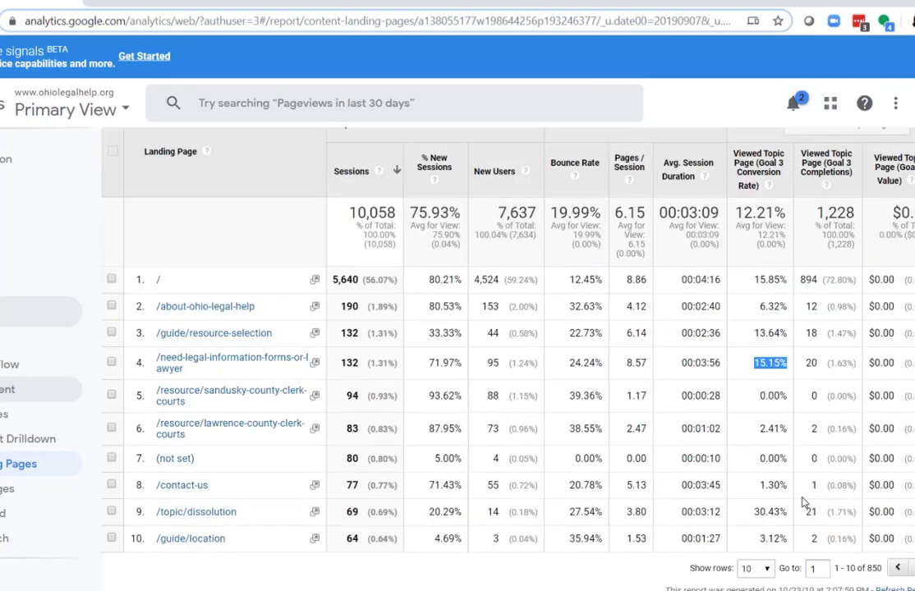
scroll(802, 503, up, 2)
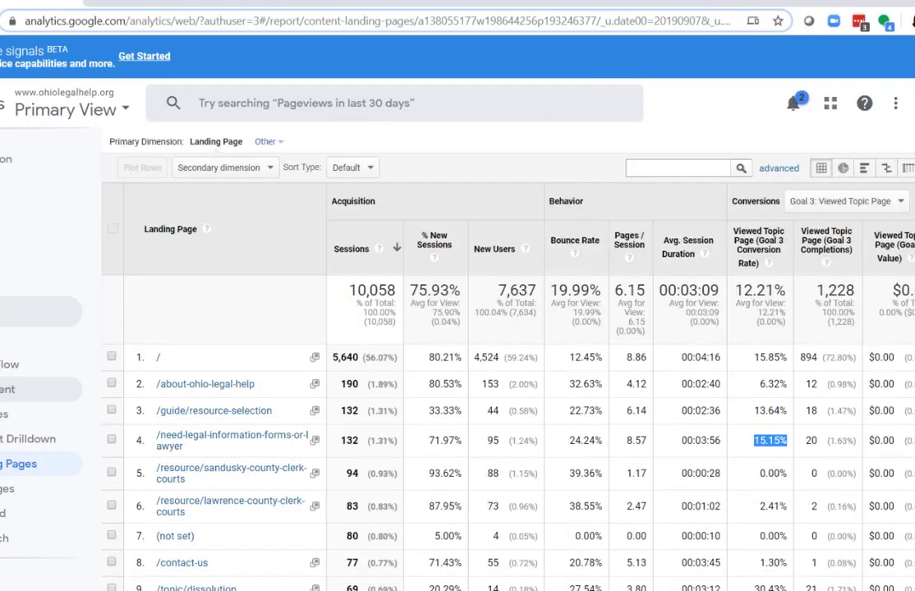
Show the landing page conversions for Goal 2: Quiz Completes and return the columns to Goal 3: Viewed Topic Page
click(900, 202)
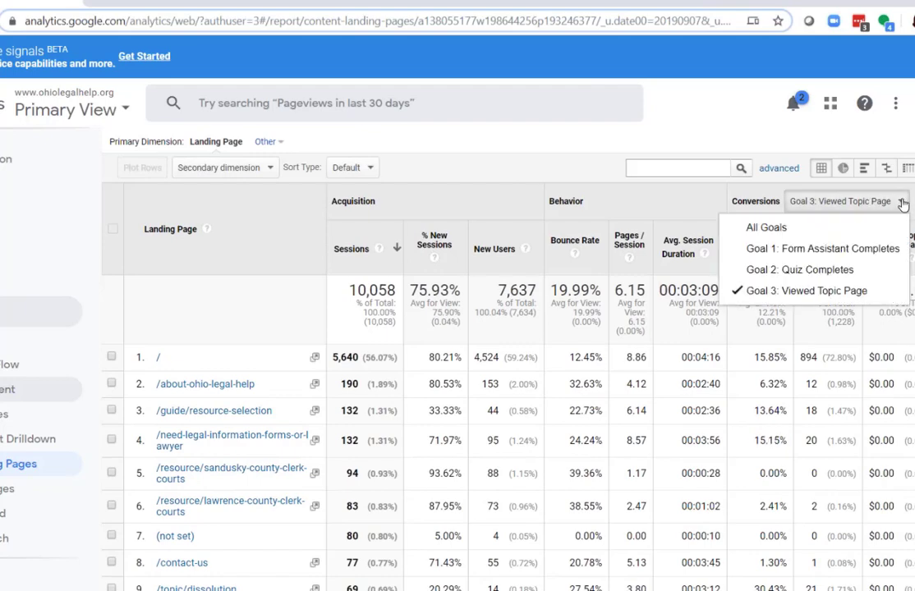
click(865, 267)
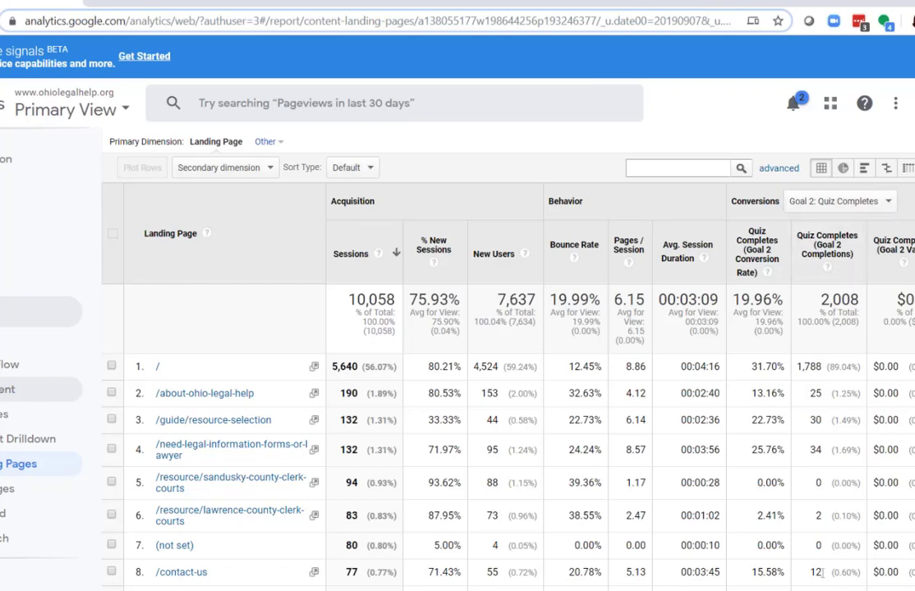
click(893, 205)
click(813, 288)
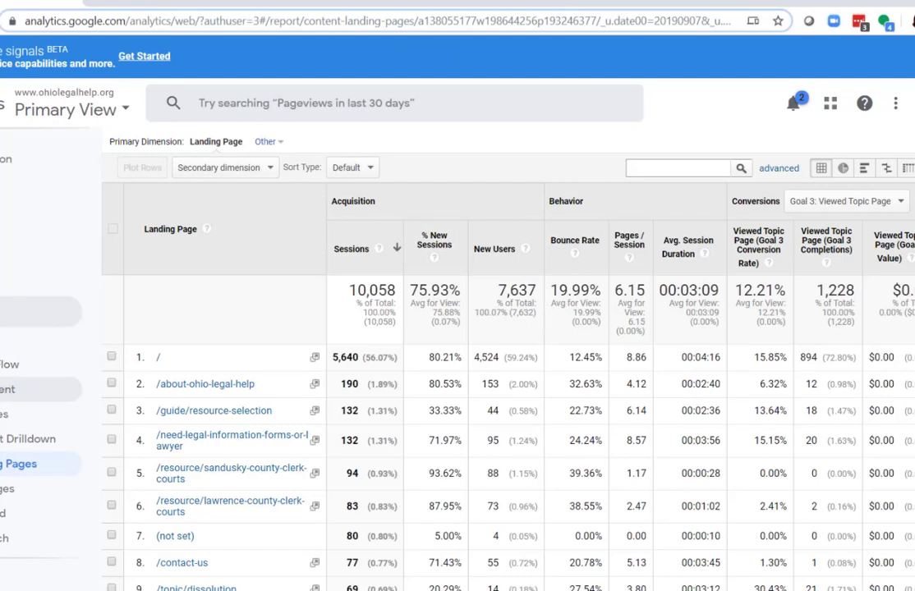
Switch to the Goal Flow report under the Goals section of Conversions
scroll(34, 489, down, 1)
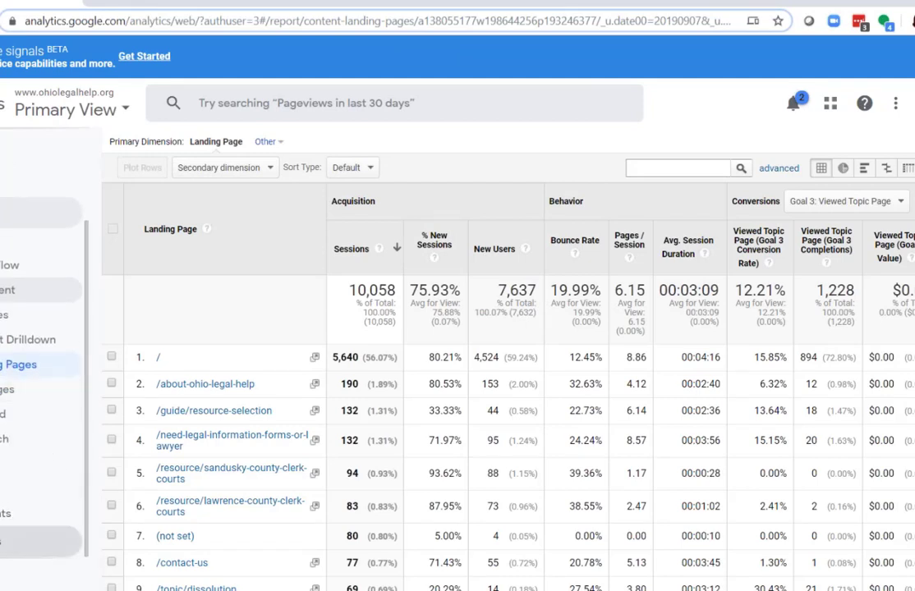
scroll(35, 490, down, 1)
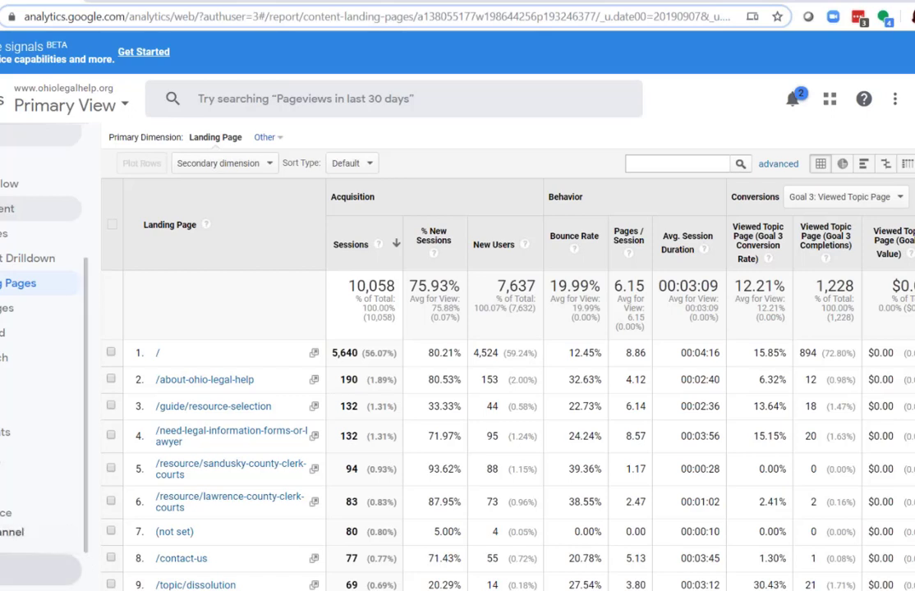
click(42, 488)
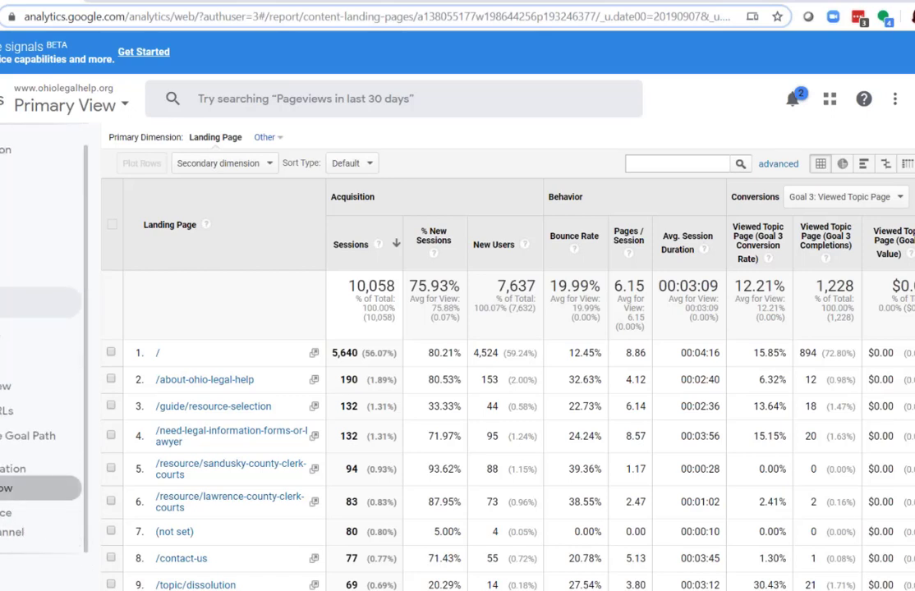
click(37, 487)
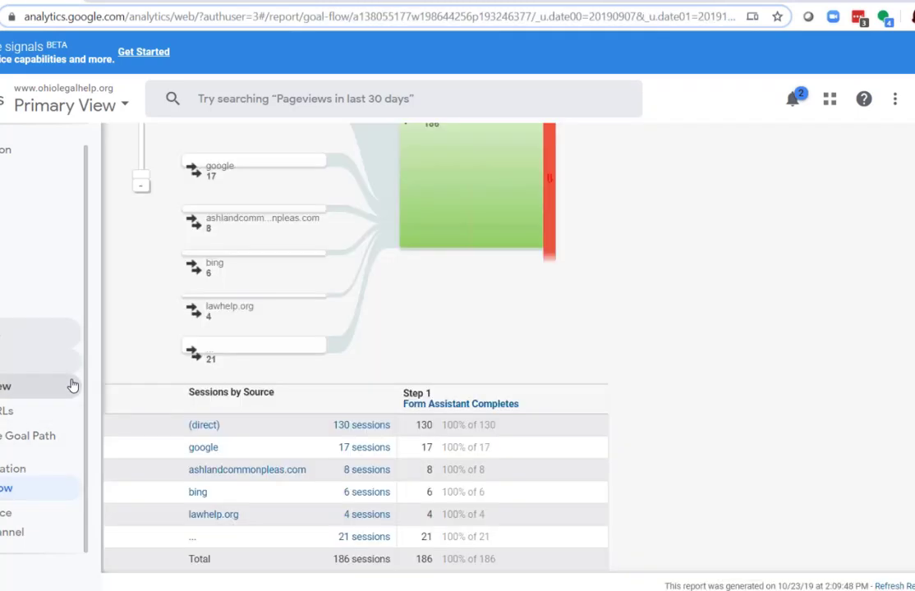
Set the goal shown in the Goal Flow report to Viewed Topic Page
scroll(565, 402, up, 2)
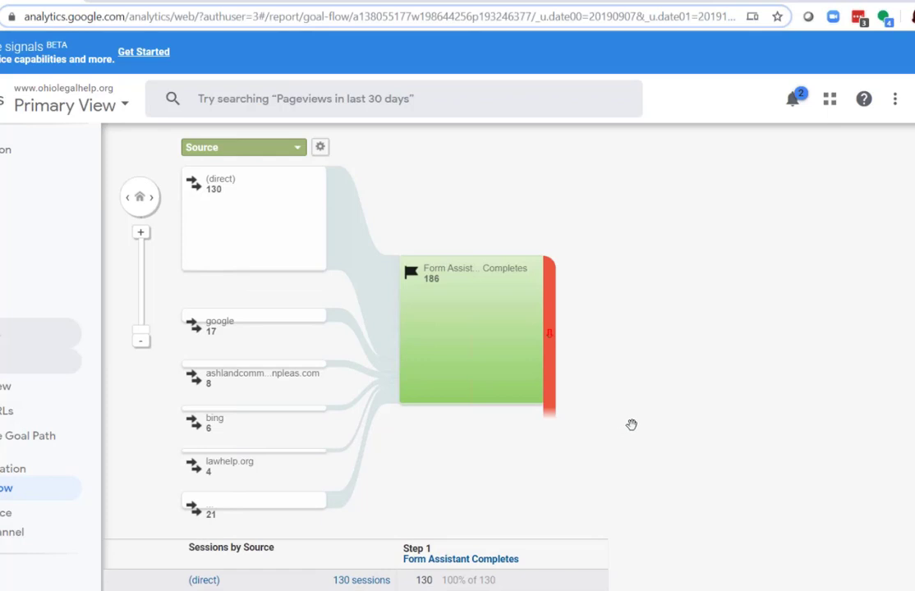
scroll(669, 413, up, 1)
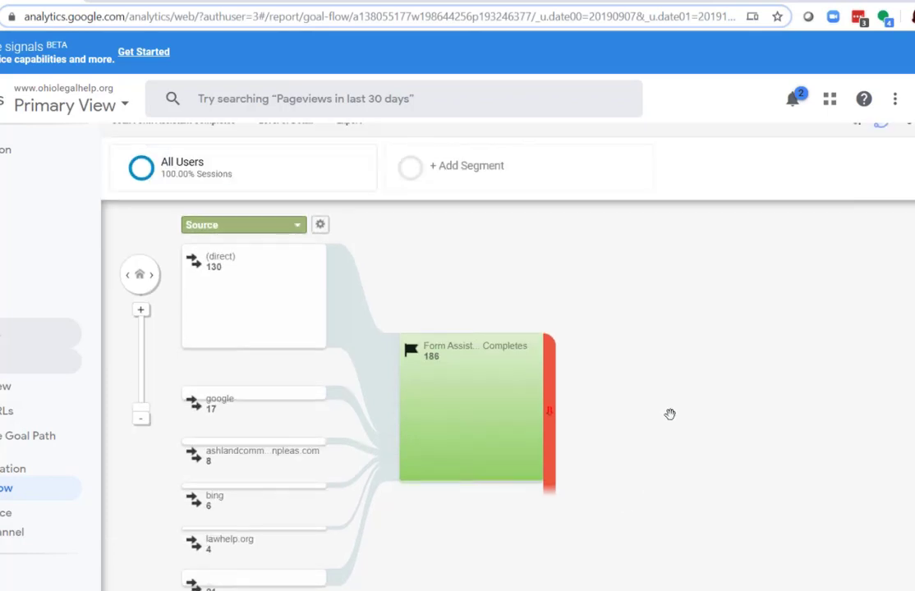
scroll(669, 414, up, 2)
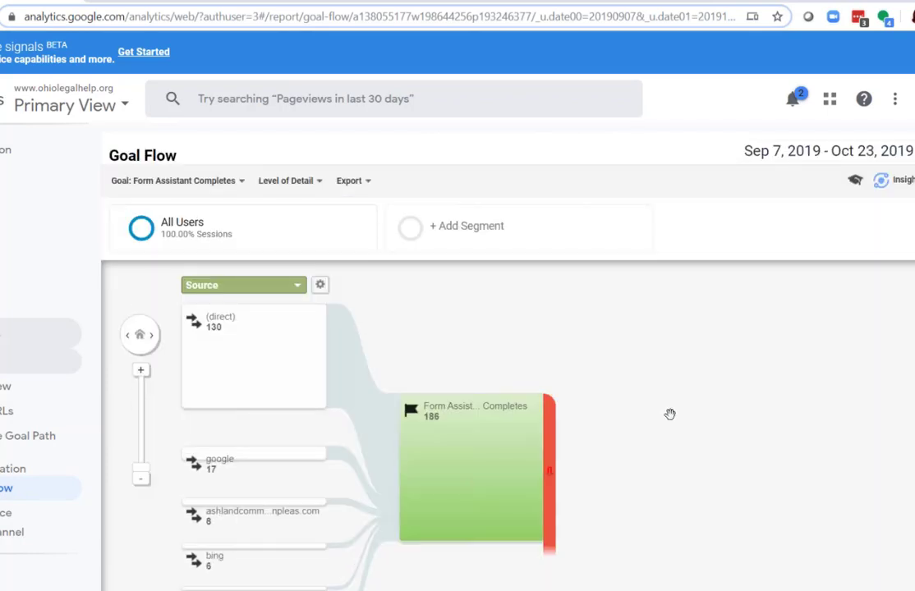
mouse_move(516, 416)
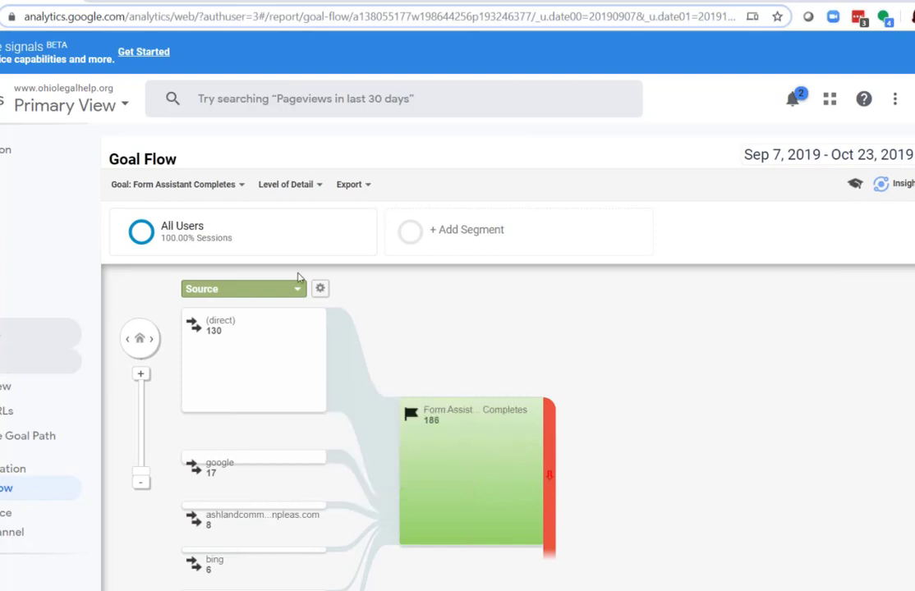
click(240, 186)
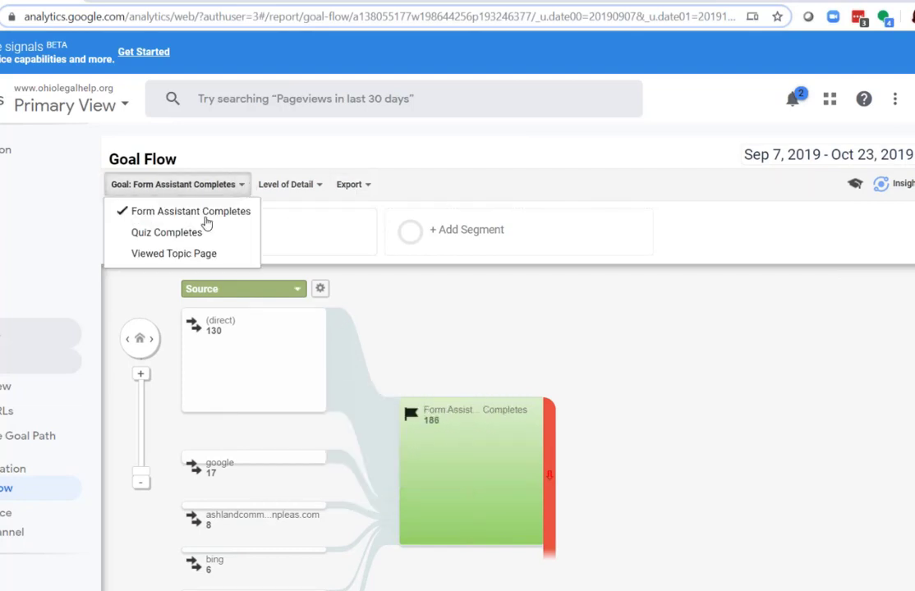
click(186, 253)
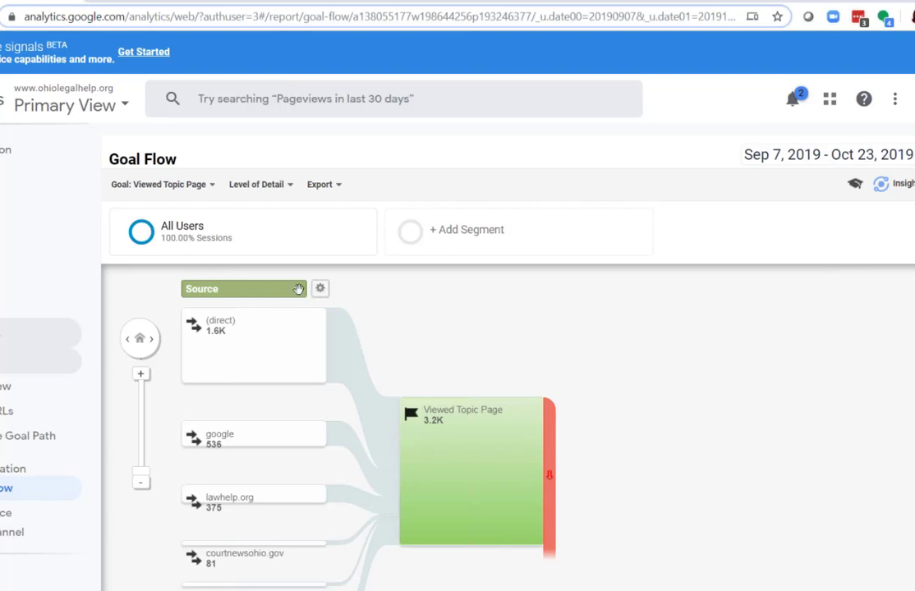
Break down the Viewed Topic Page flow by the City dimension from Users and examine the diagram and Sessions by City table
scroll(298, 289, down, 1)
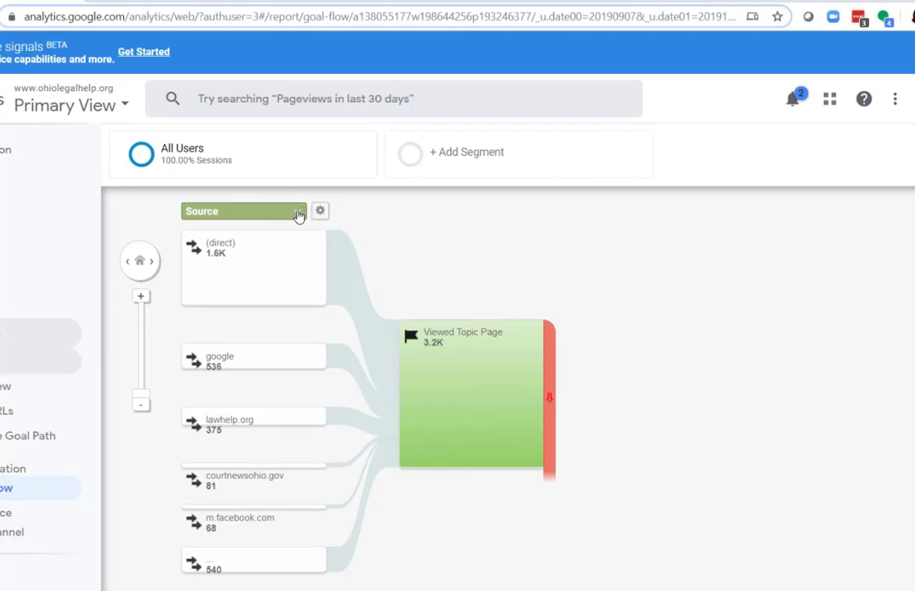
click(298, 215)
drag(335, 280, 341, 295)
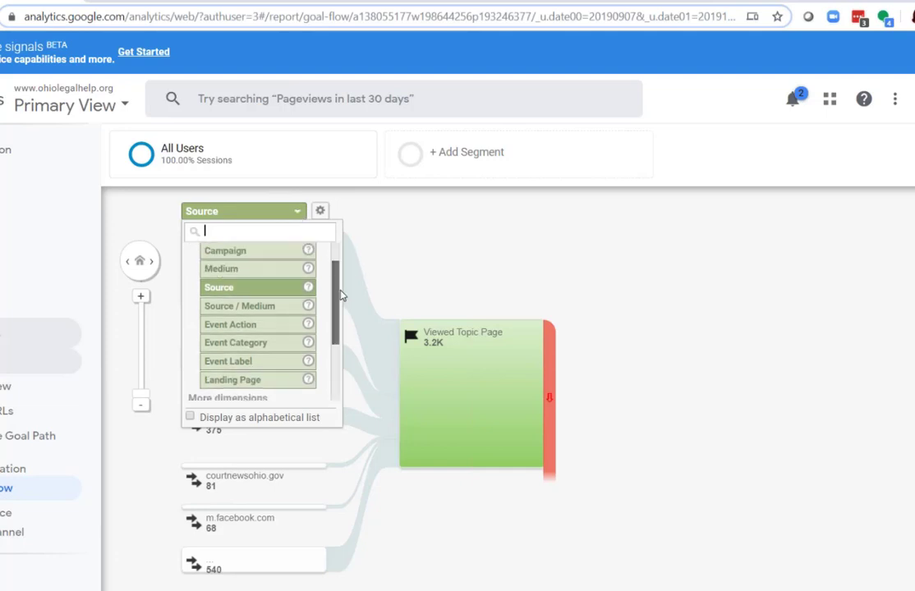
scroll(342, 296, up, 1)
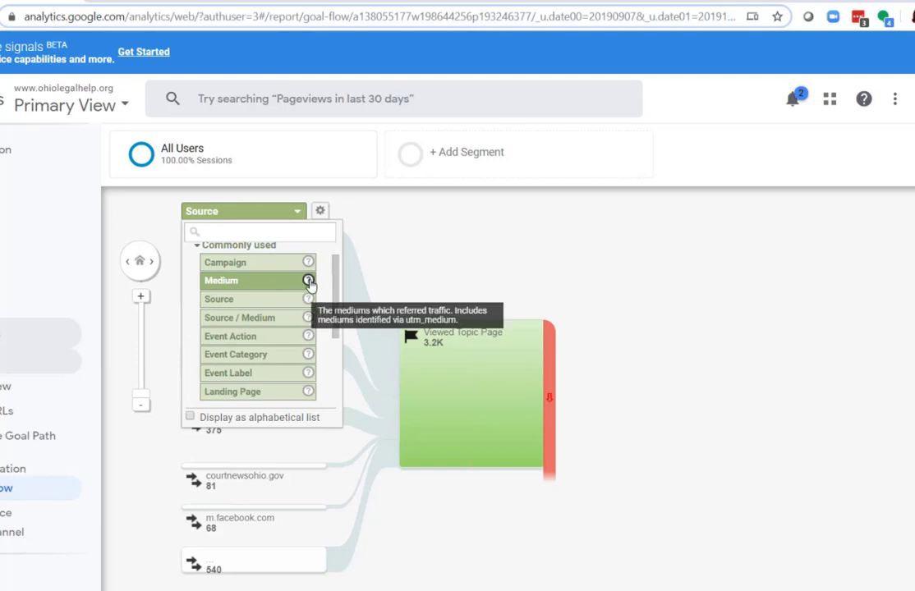
drag(337, 286, 334, 341)
scroll(284, 388, down, 1)
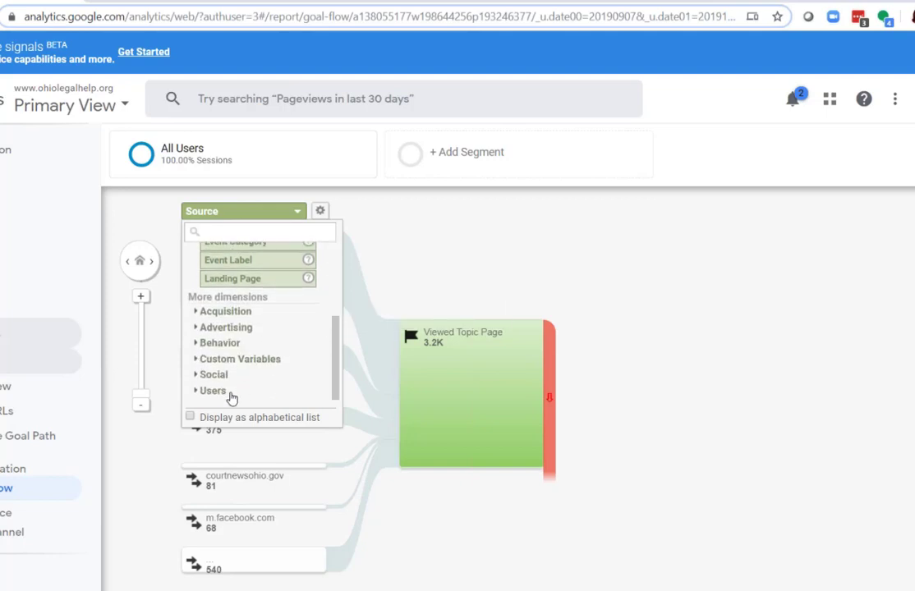
click(218, 392)
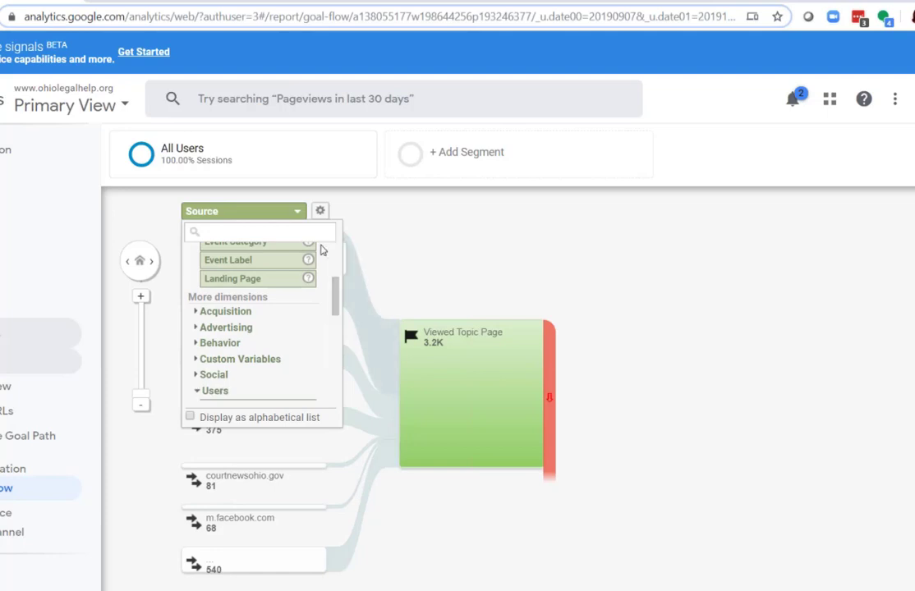
scroll(238, 320, down, 3)
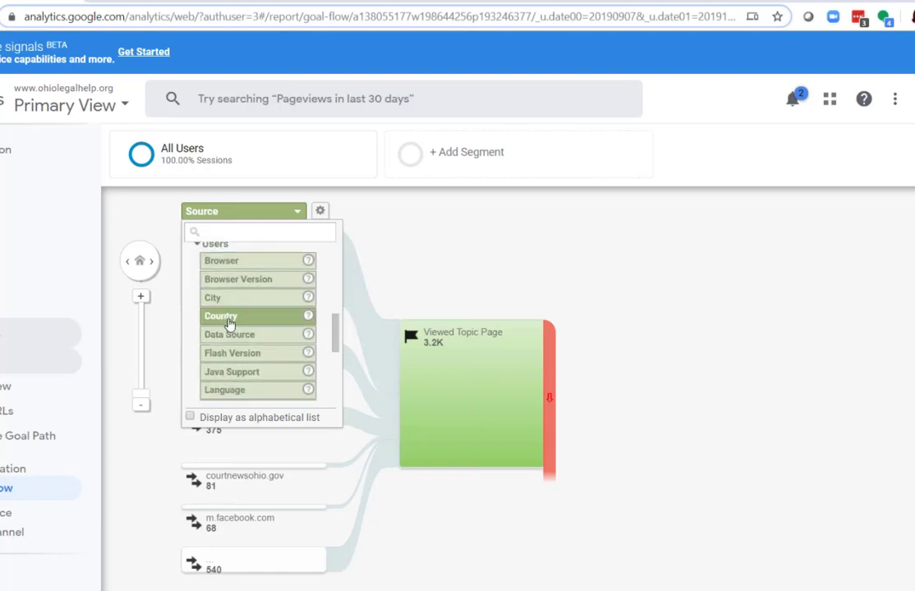
click(228, 298)
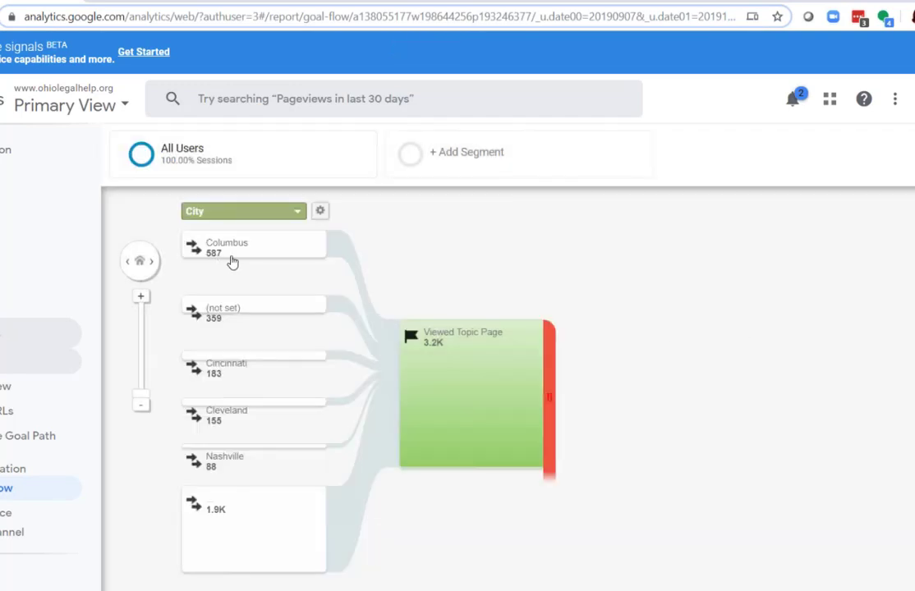
mouse_move(423, 341)
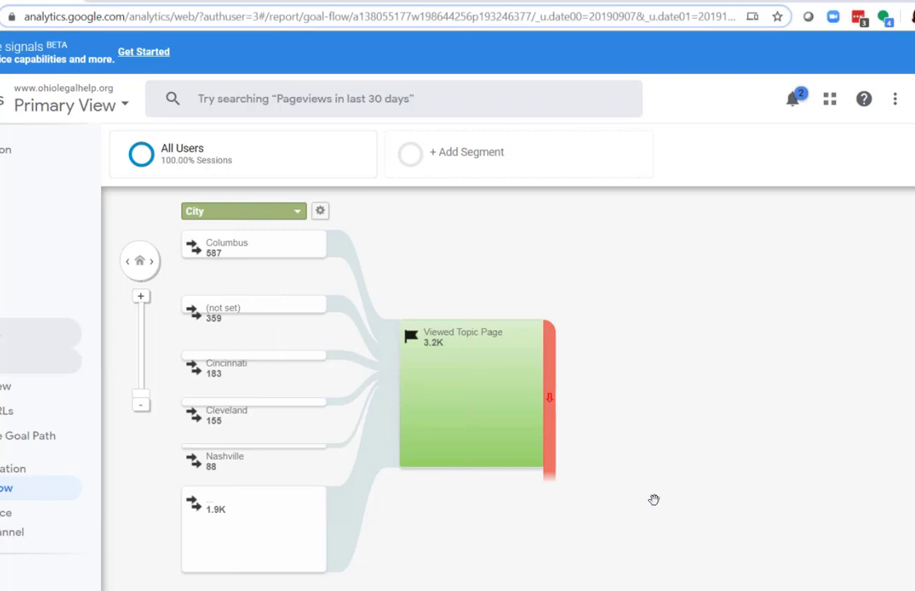
scroll(640, 490, up, 1)
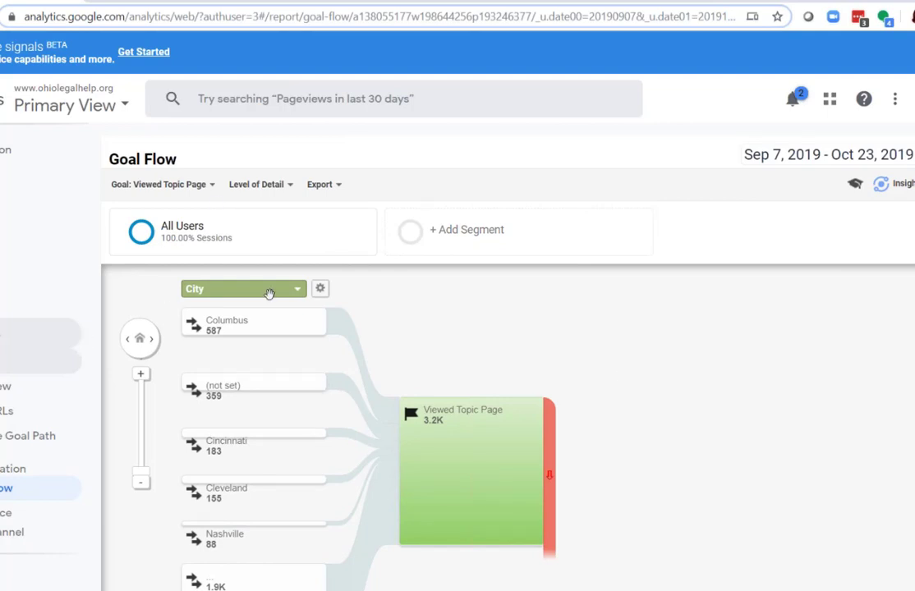
scroll(527, 377, down, 3)
scroll(527, 372, down, 1)
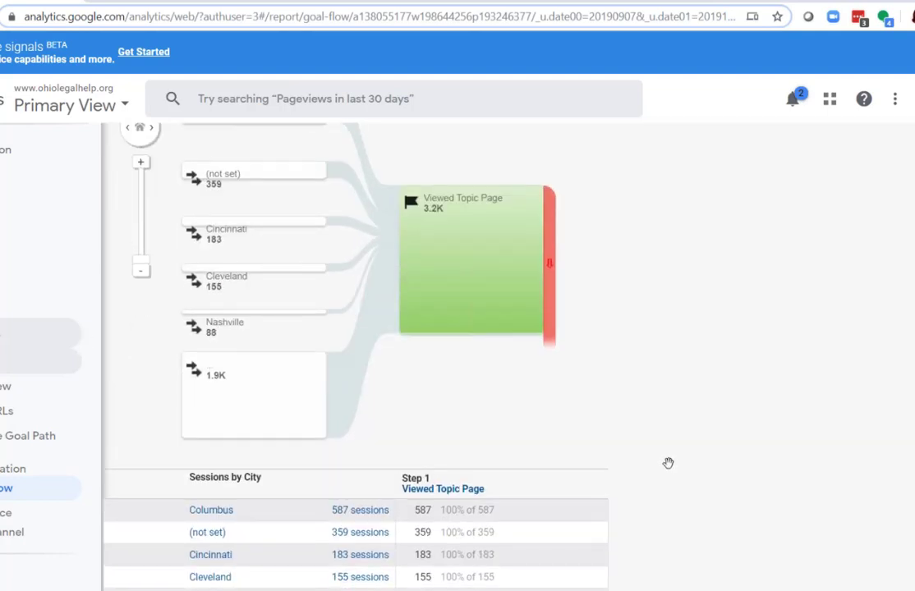
scroll(668, 463, up, 3)
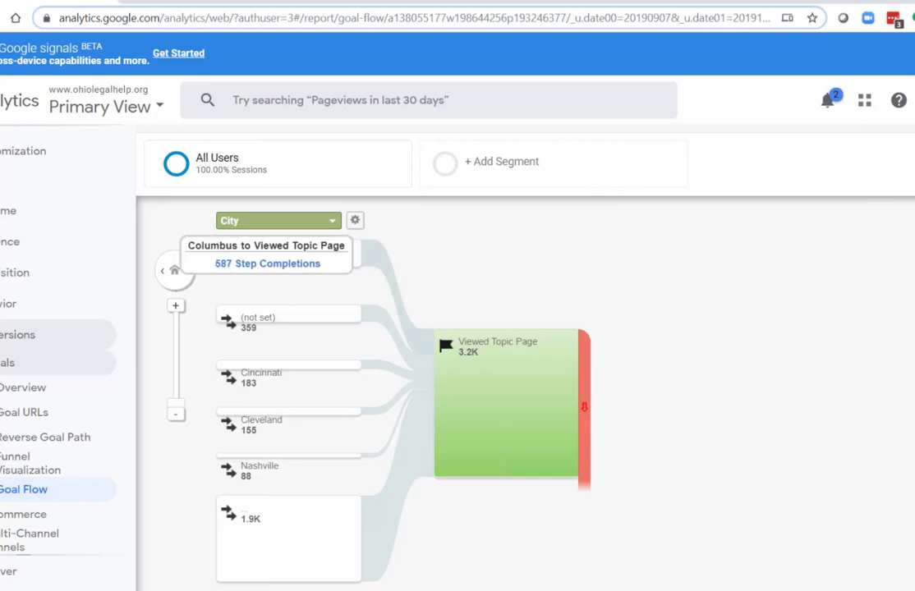
Search the dimensions for "sour" and set the flow's starting dimension back to Source
click(335, 223)
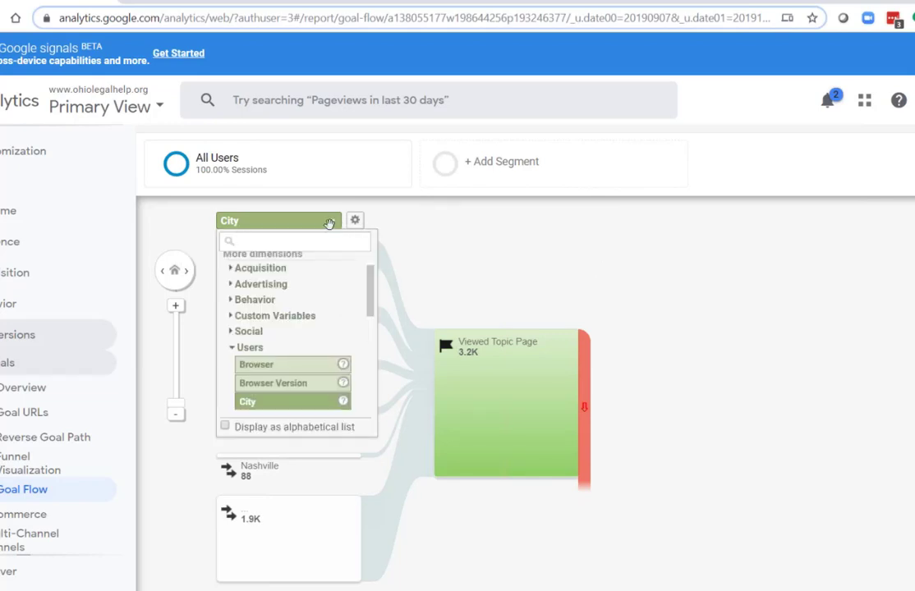
text(sour)
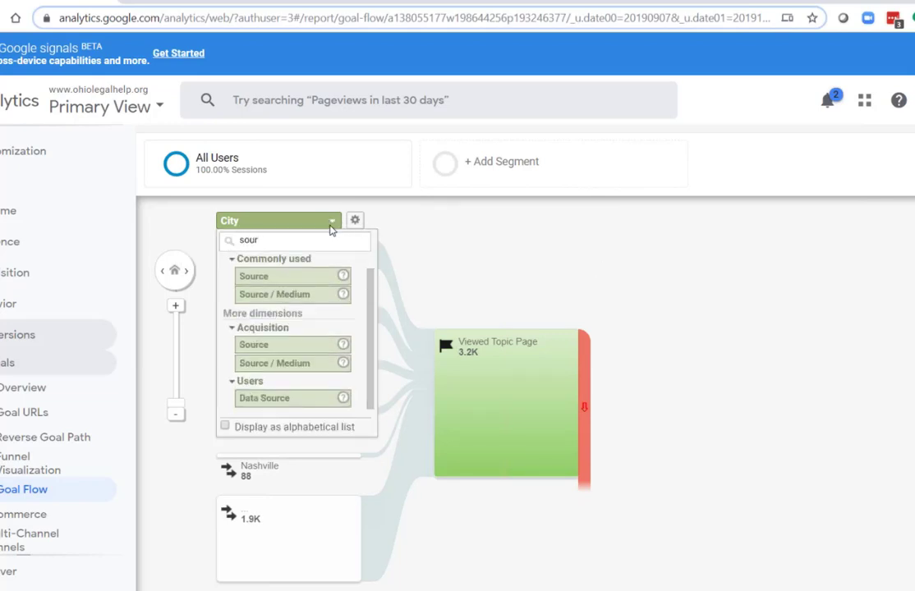
click(261, 276)
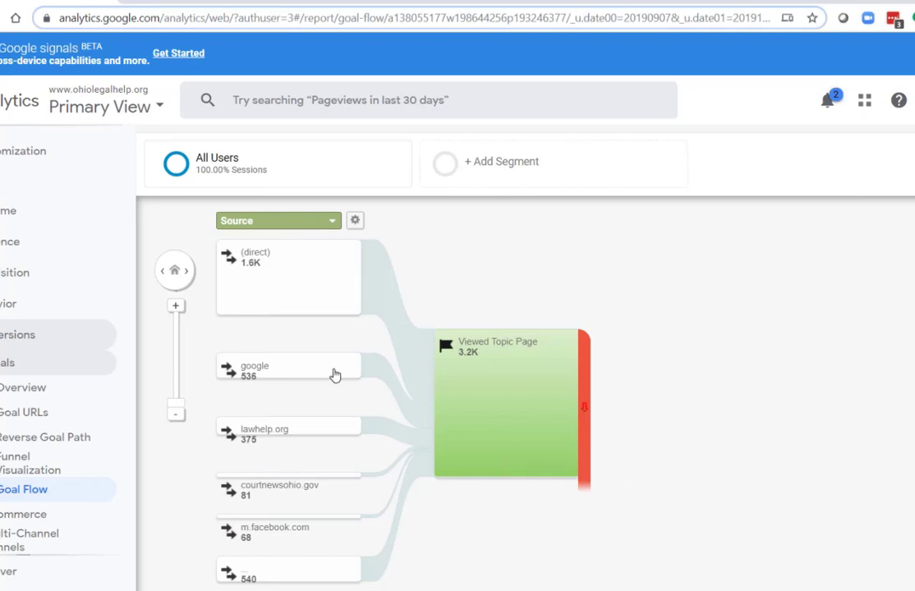
mouse_move(565, 411)
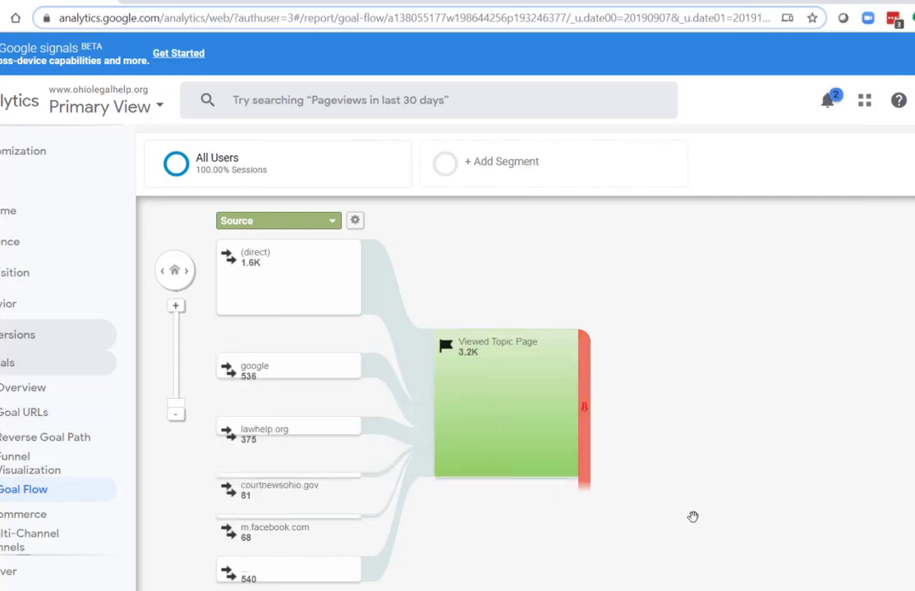
Open the Reverse Goal Path report for the Viewed Topic Page goal and examine the steps preceding each completion location
click(23, 437)
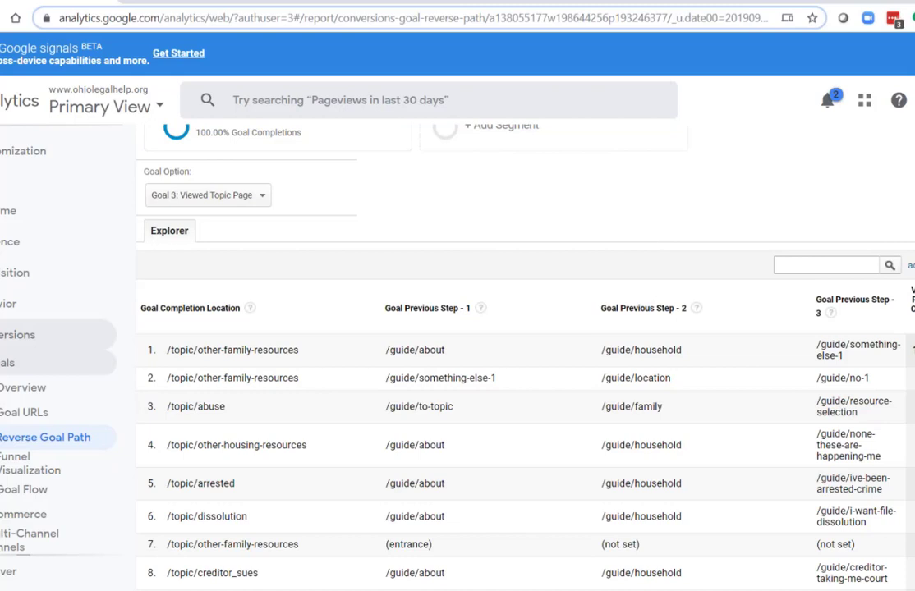
scroll(525, 353, up, 1)
scroll(468, 384, down, 1)
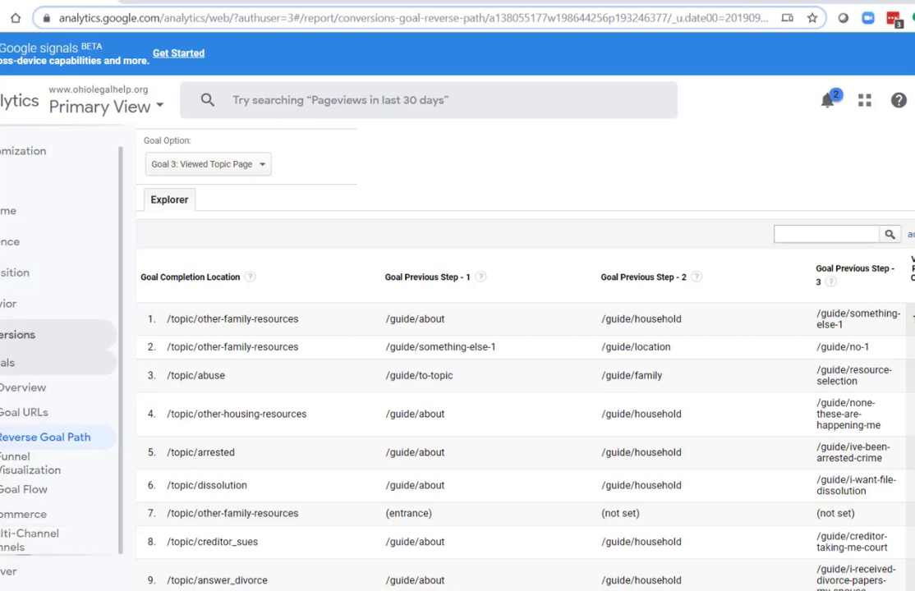
Switch to the Behavior Flow report under Behavior and examine the flow from landing pages to first interactions
click(10, 335)
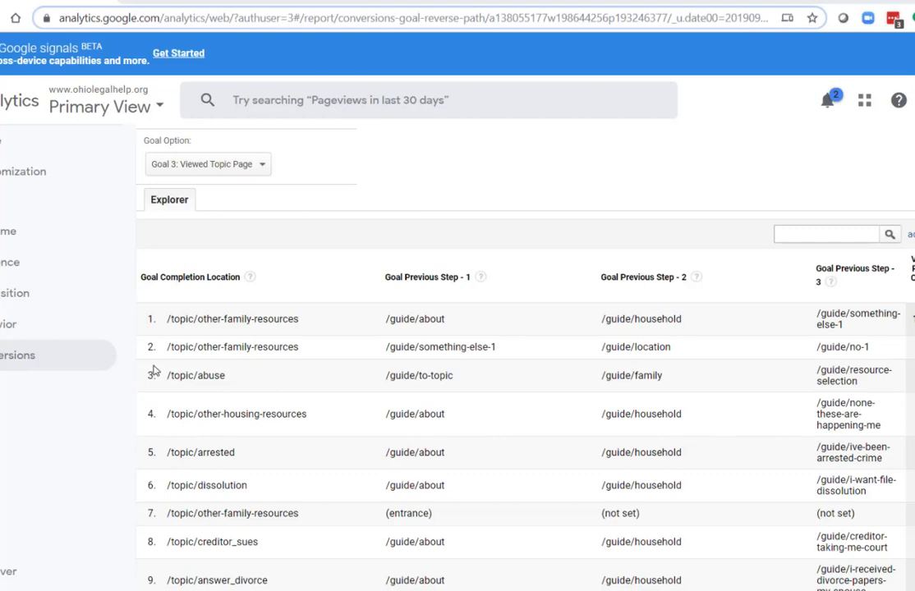
click(7, 329)
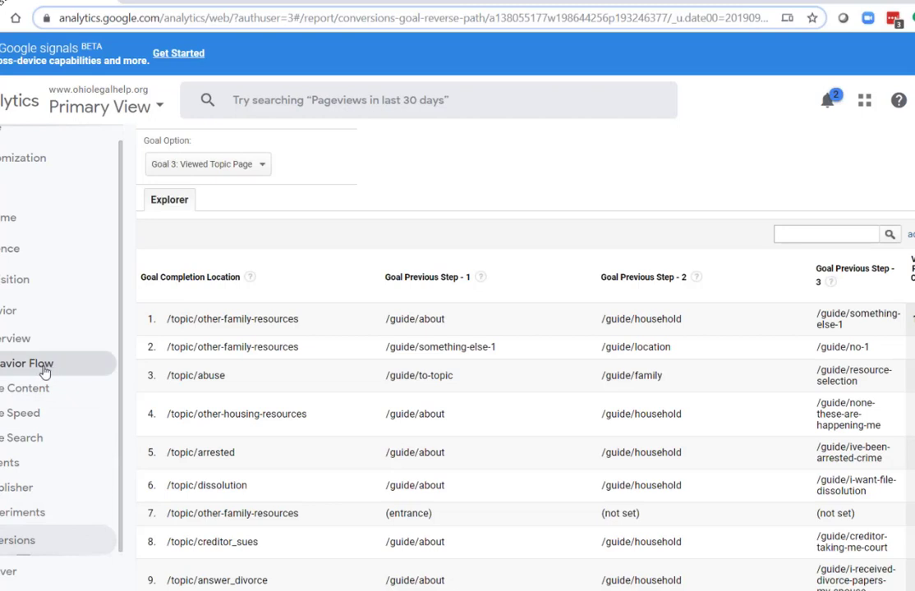
click(45, 365)
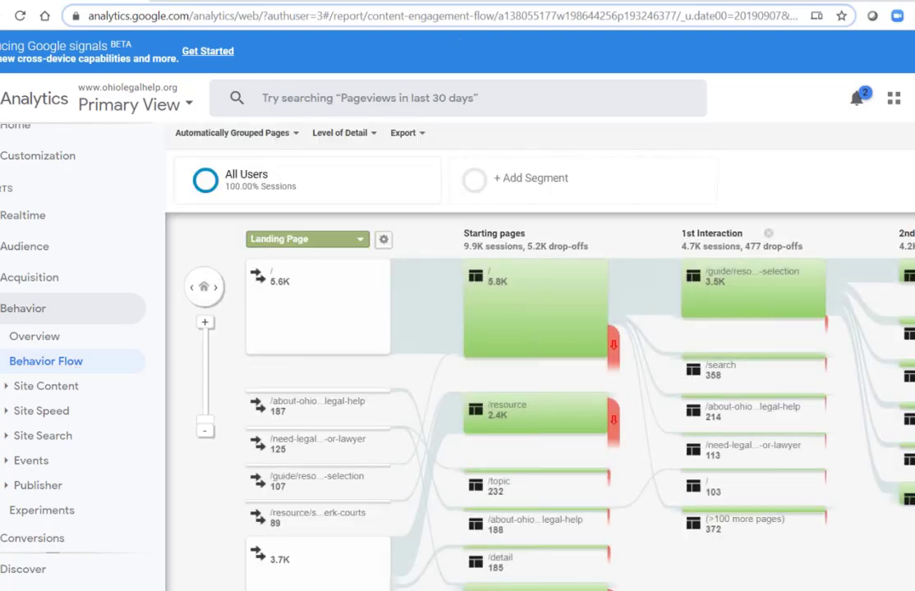
scroll(539, 353, down, 1)
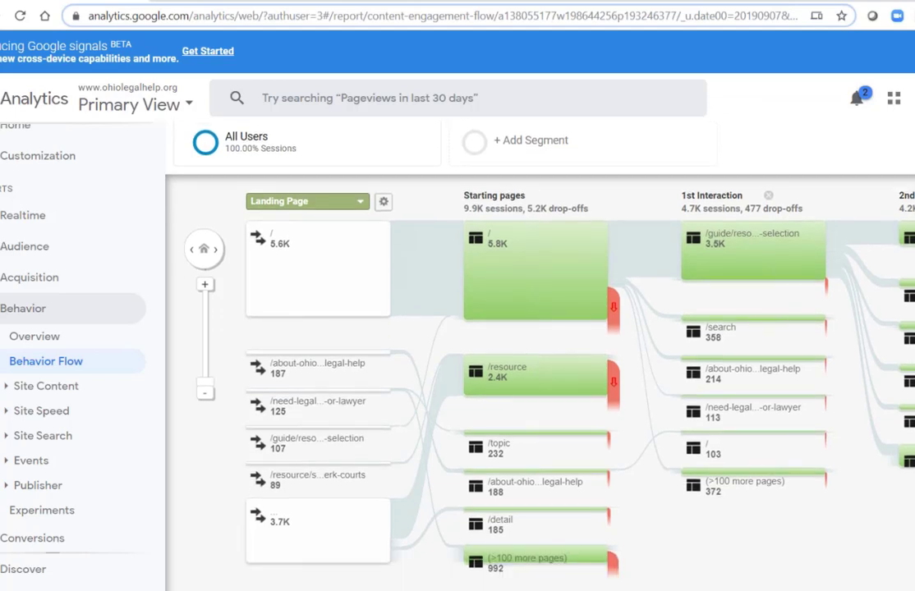
scroll(540, 353, up, 2)
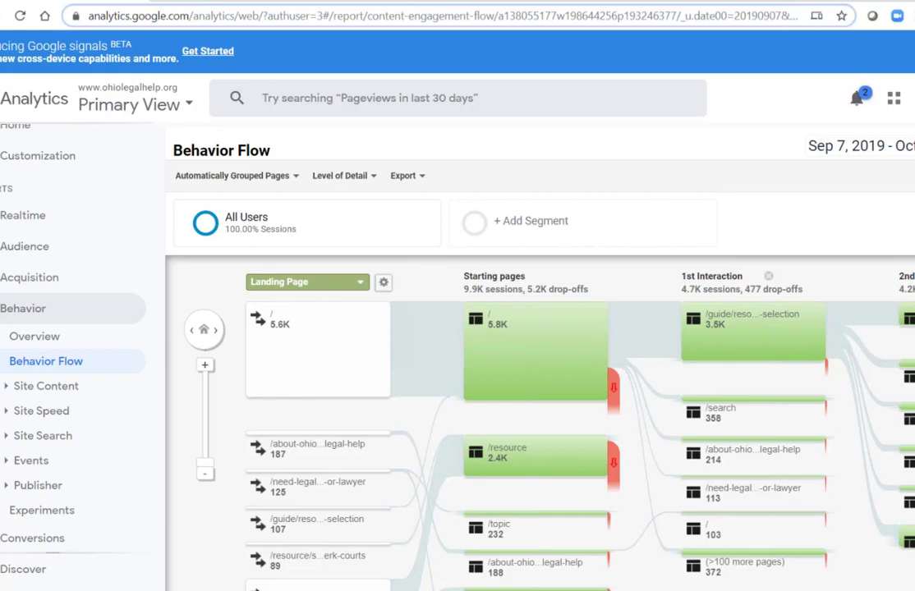
scroll(539, 353, down, 1)
scroll(540, 353, down, 1)
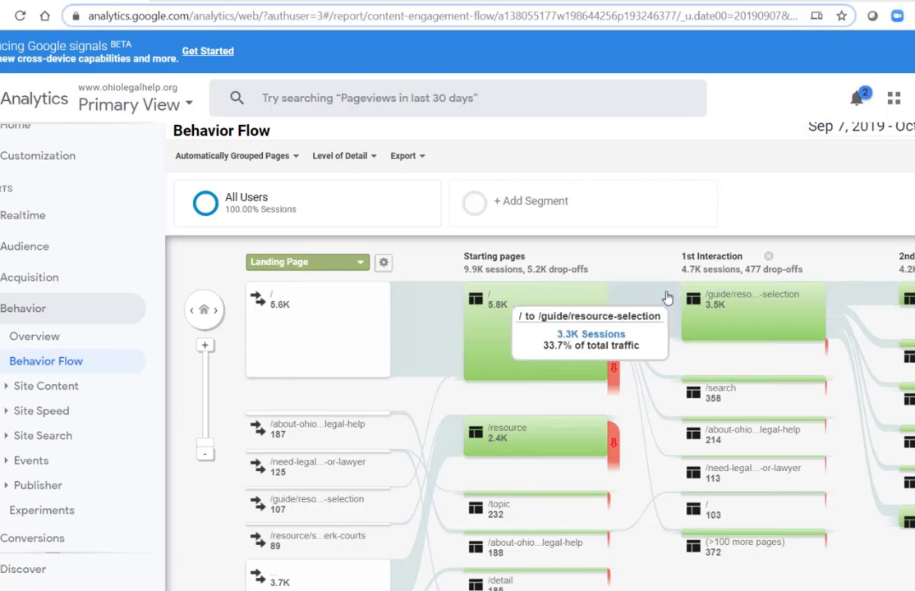
Highlight traffic through the "/" starting page, followed by the traffic through the /guide/resource-selection first interaction
click(361, 264)
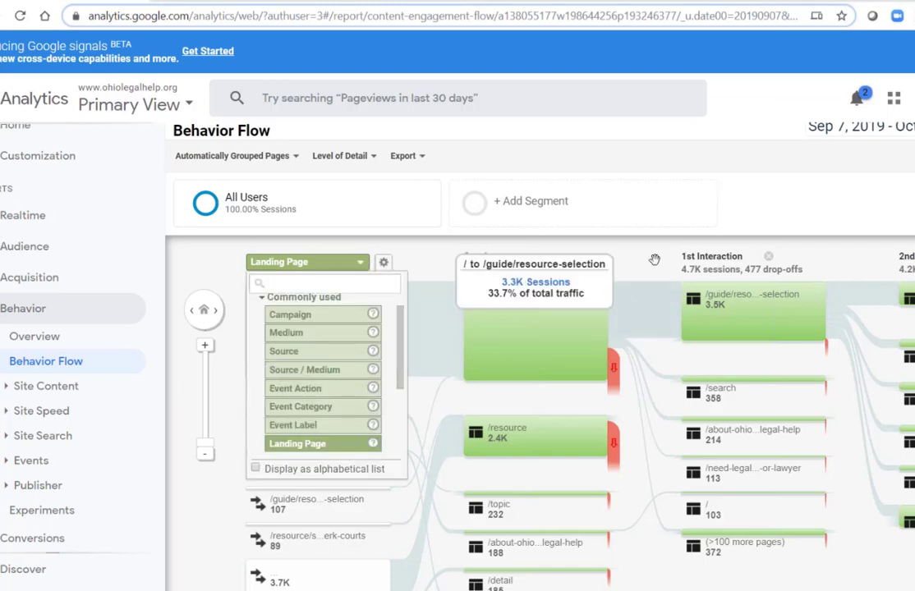
click(887, 235)
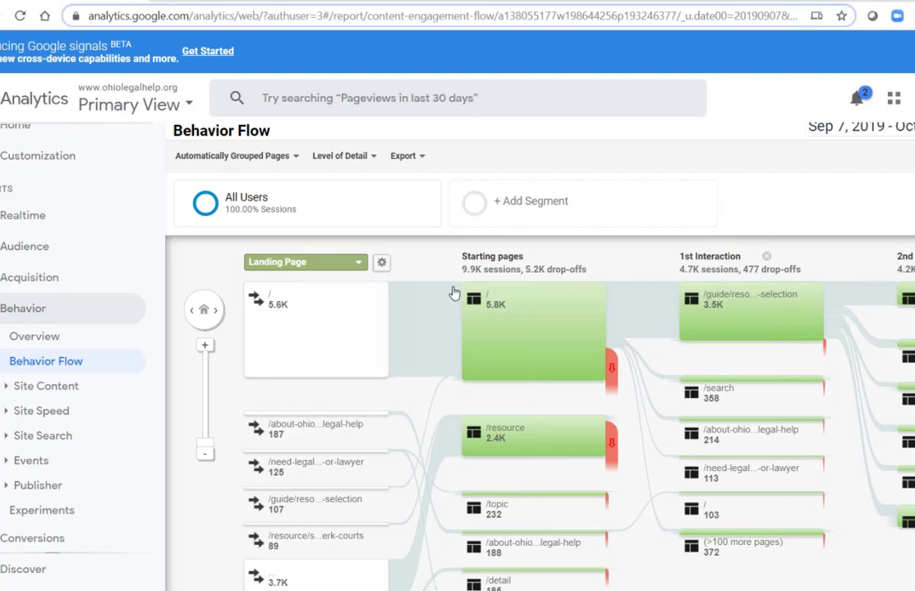
mouse_move(453, 293)
scroll(454, 293, down, 2)
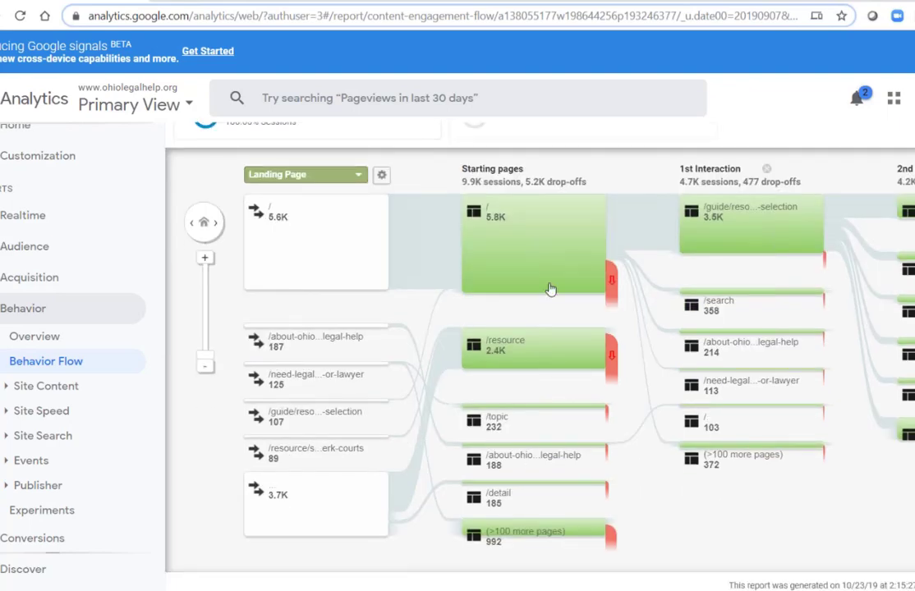
click(546, 232)
click(547, 234)
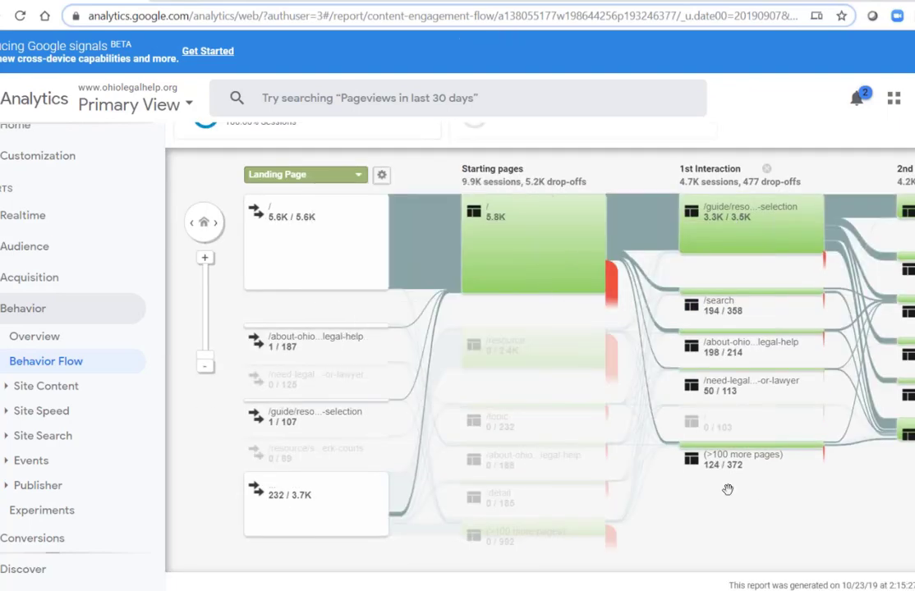
click(739, 237)
click(742, 238)
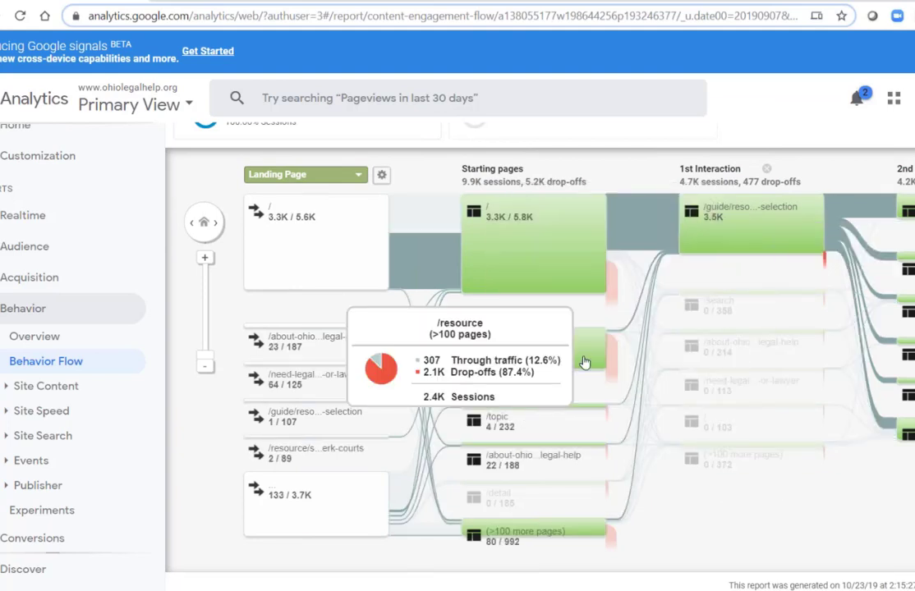
Highlight the traffic from the /about-ohio...legal-help landing page and examine its paths through the flow
mouse_move(468, 218)
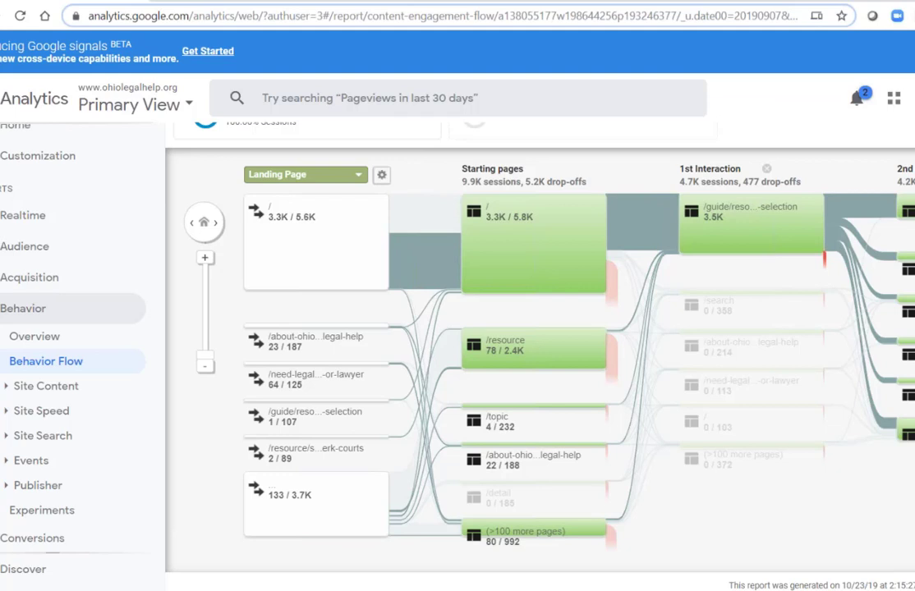
click(300, 343)
click(305, 343)
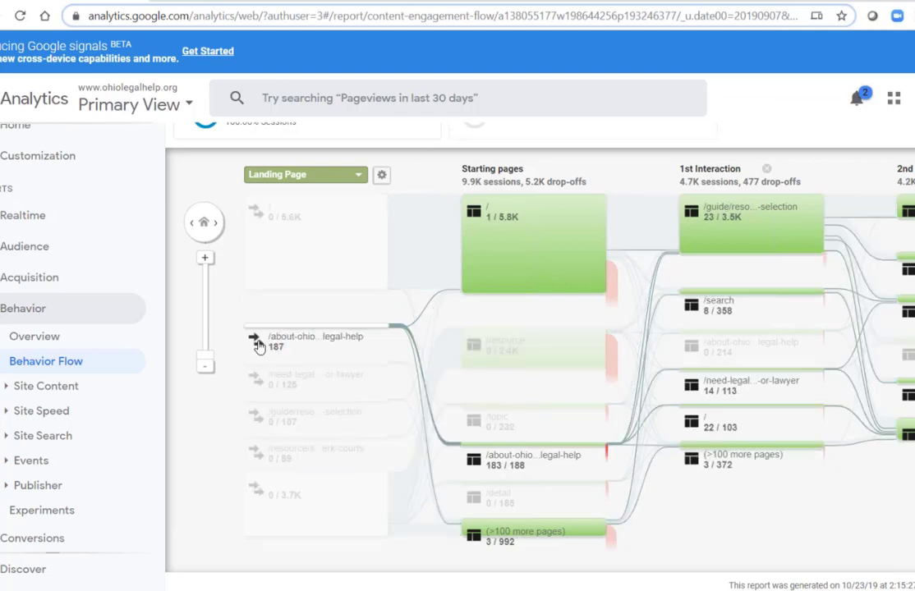
mouse_move(674, 469)
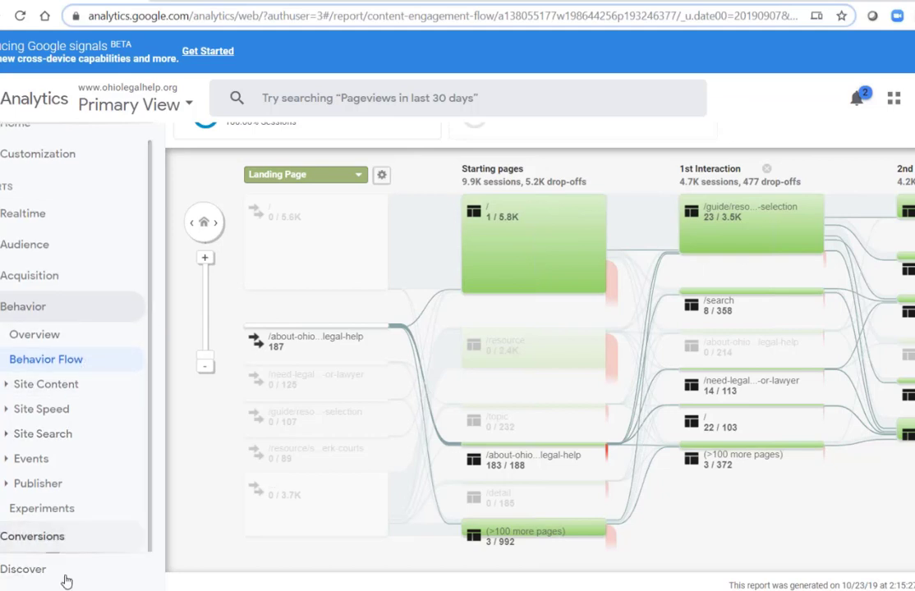
Look over the Customization options and open the Demographics Overview report under Audience
scroll(75, 382, up, 1)
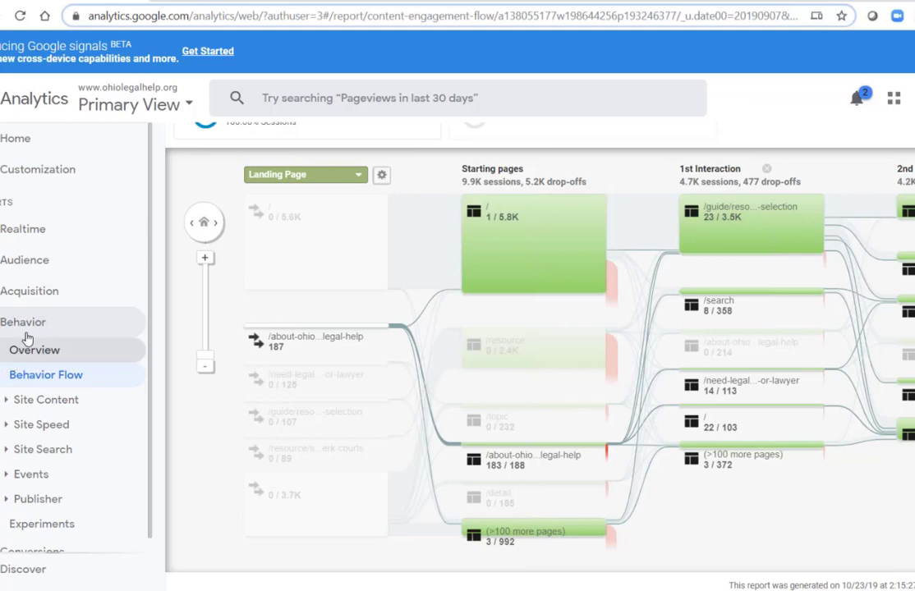
click(16, 169)
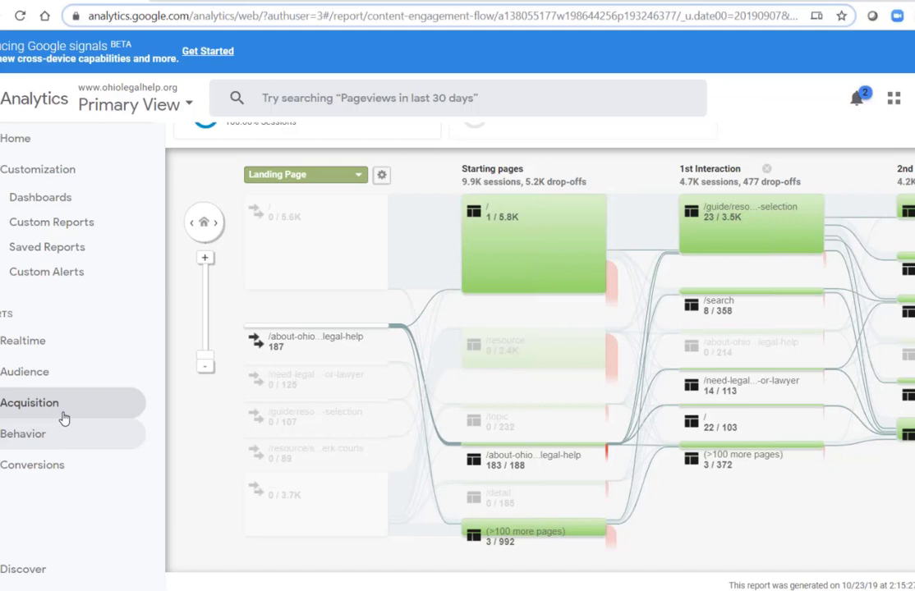
scroll(520, 391, up, 1)
scroll(780, 110, up, 1)
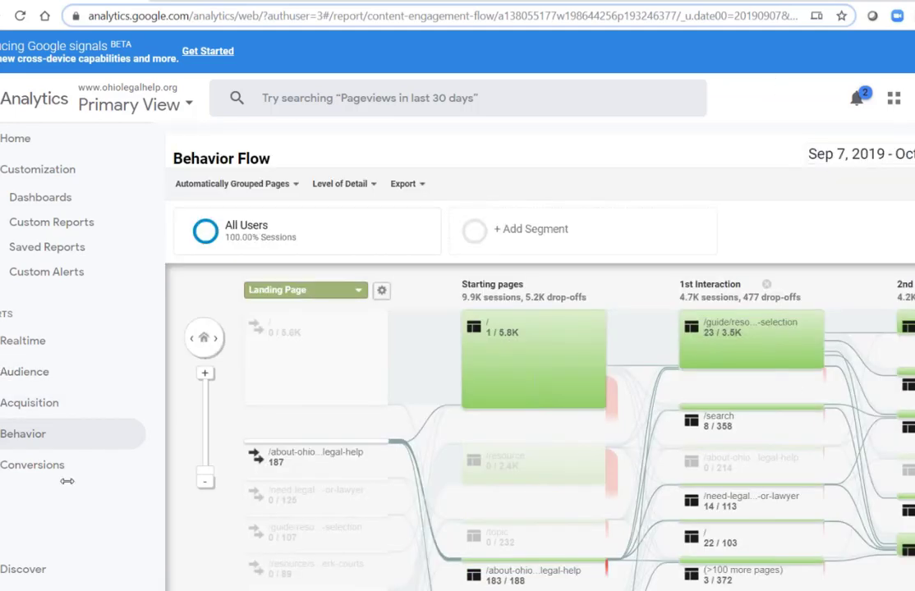
click(19, 373)
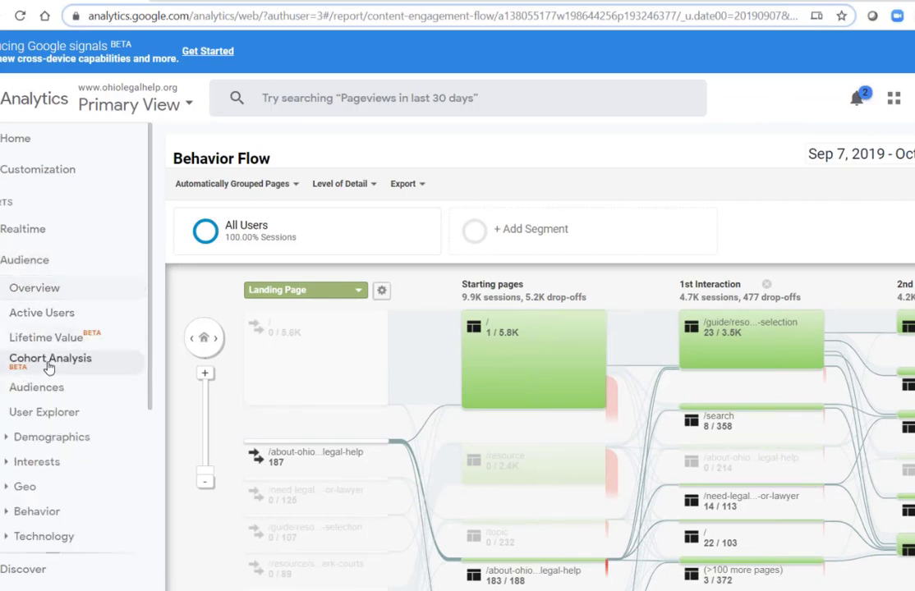
click(58, 441)
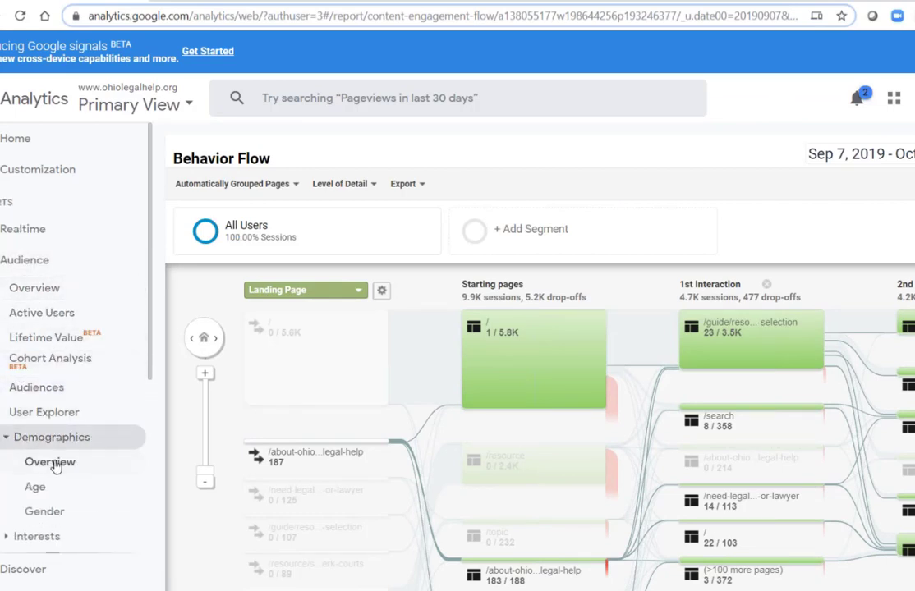
click(72, 465)
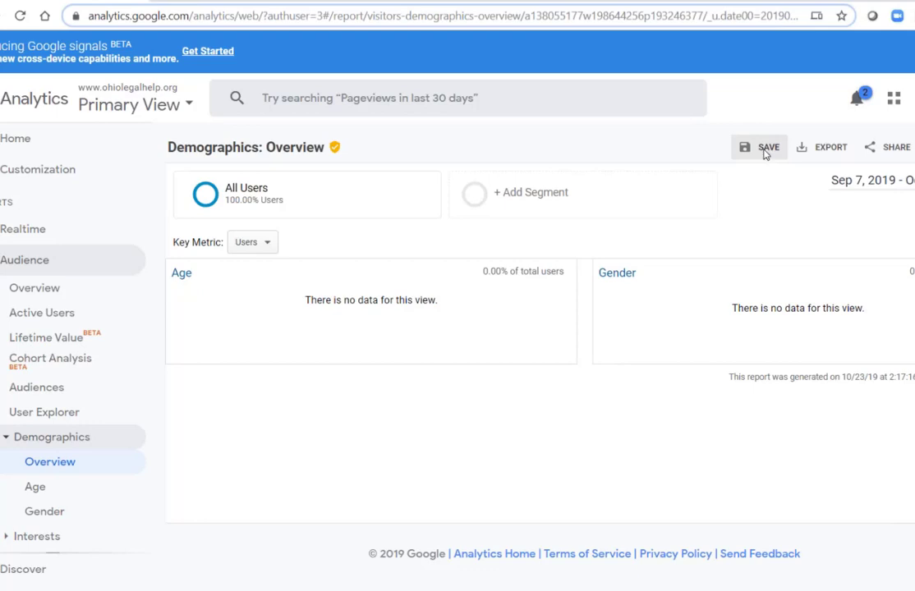
Open the SEO/ Topic/ Homepage dashboard from the Dashboards list under Customization
click(38, 170)
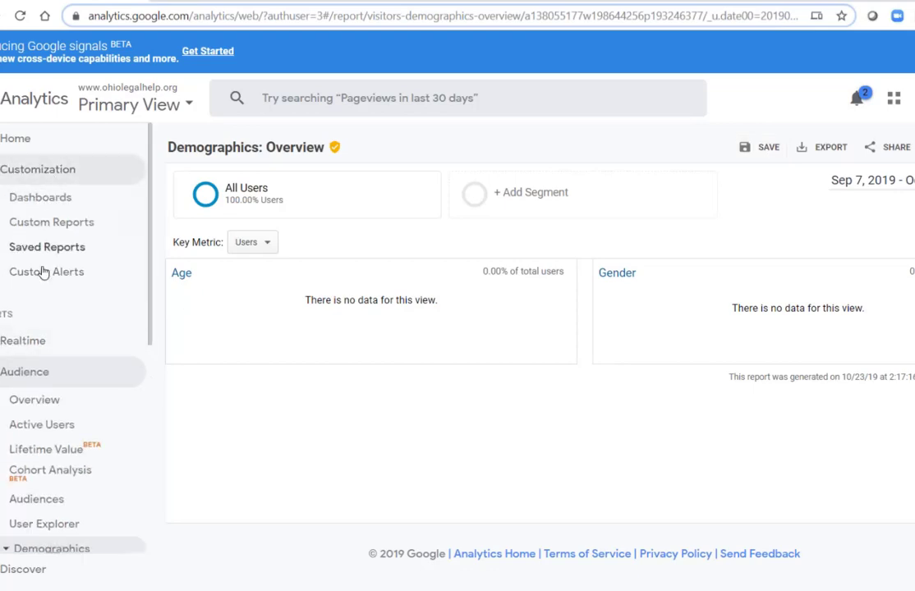
click(66, 252)
click(71, 222)
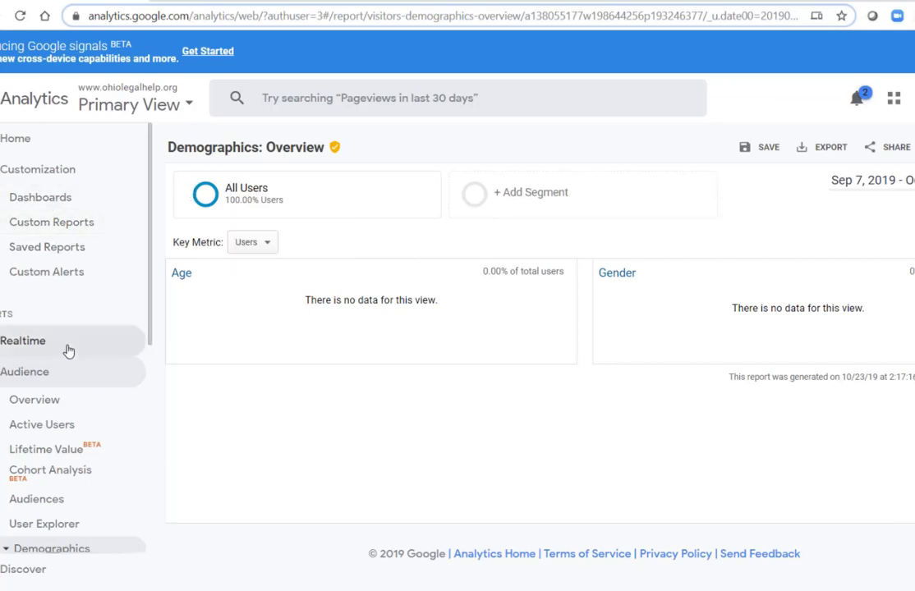
click(62, 205)
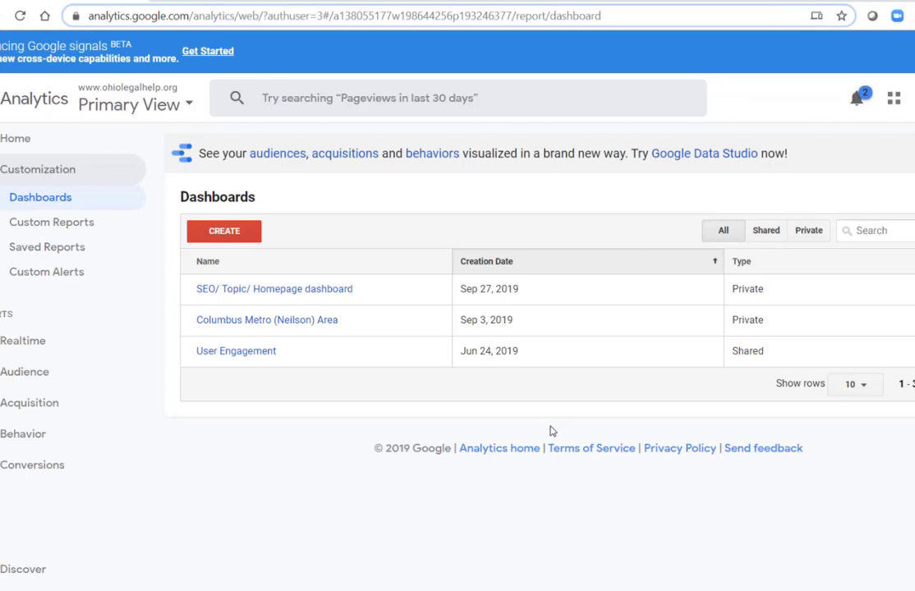
click(283, 293)
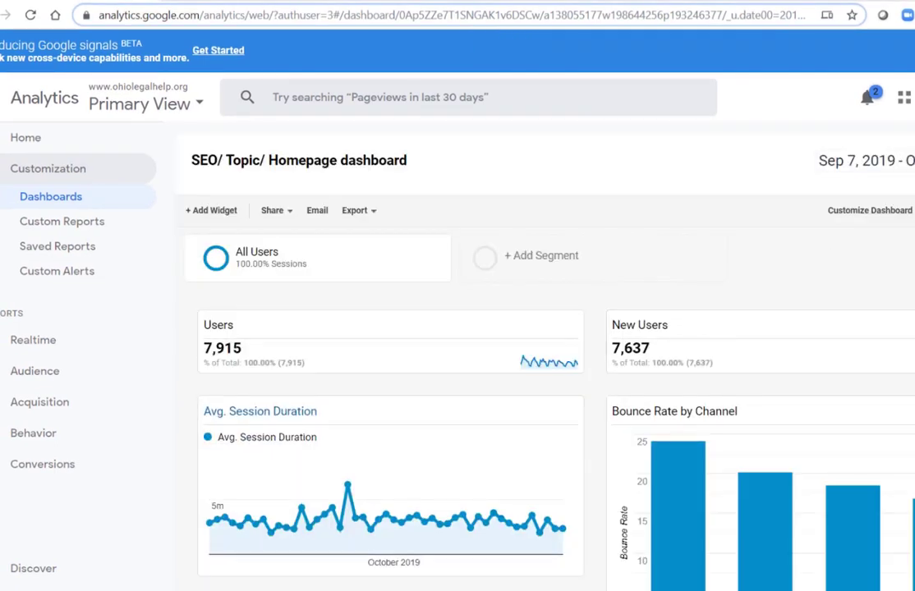
Examine the dashboard's Users, New Users, Avg. Session Duration, Bounce Rate by Channel and Form Assistant Starts widgets
scroll(542, 354, down, 4)
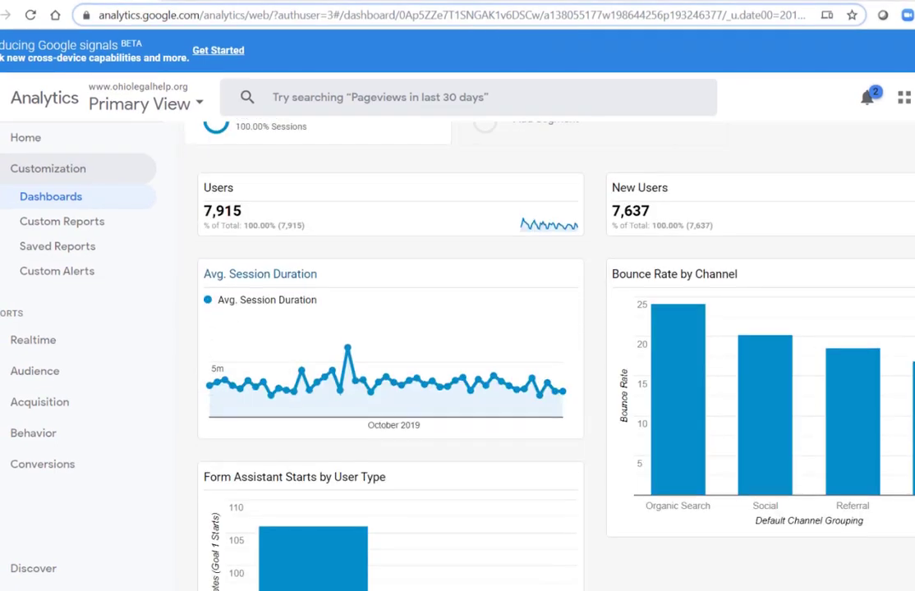
scroll(441, 382, down, 1)
scroll(442, 382, up, 5)
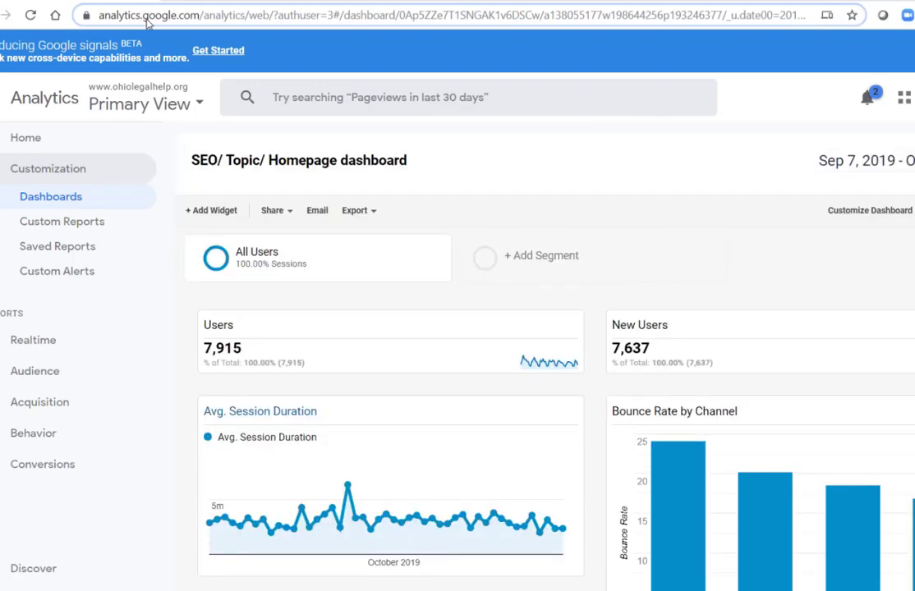
scroll(572, 355, down, 3)
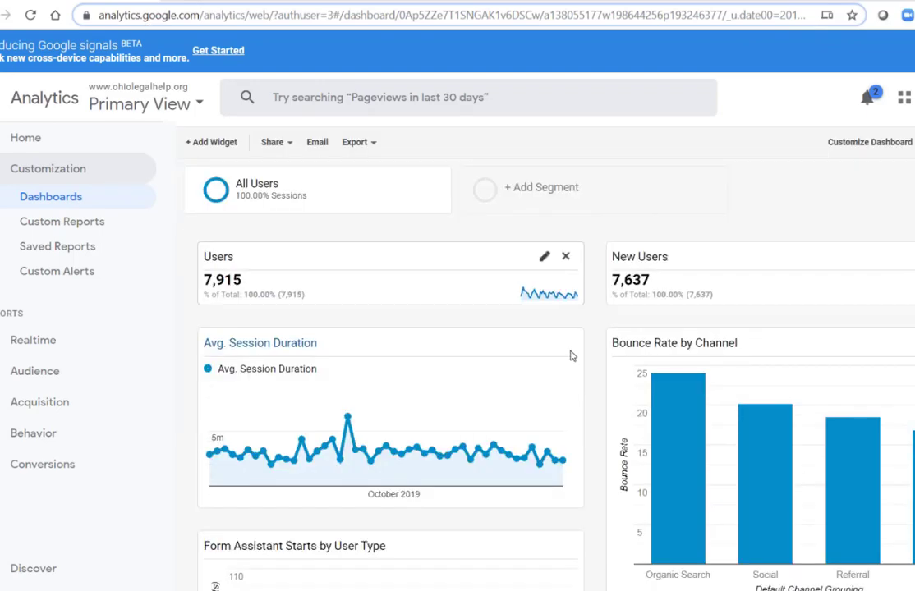
scroll(573, 348, down, 1)
scroll(575, 346, up, 3)
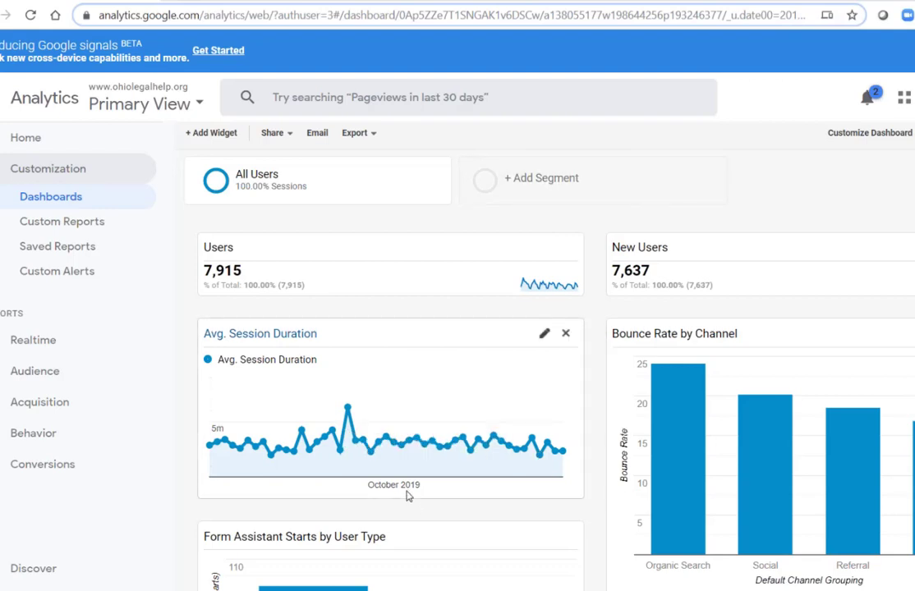
mouse_move(373, 453)
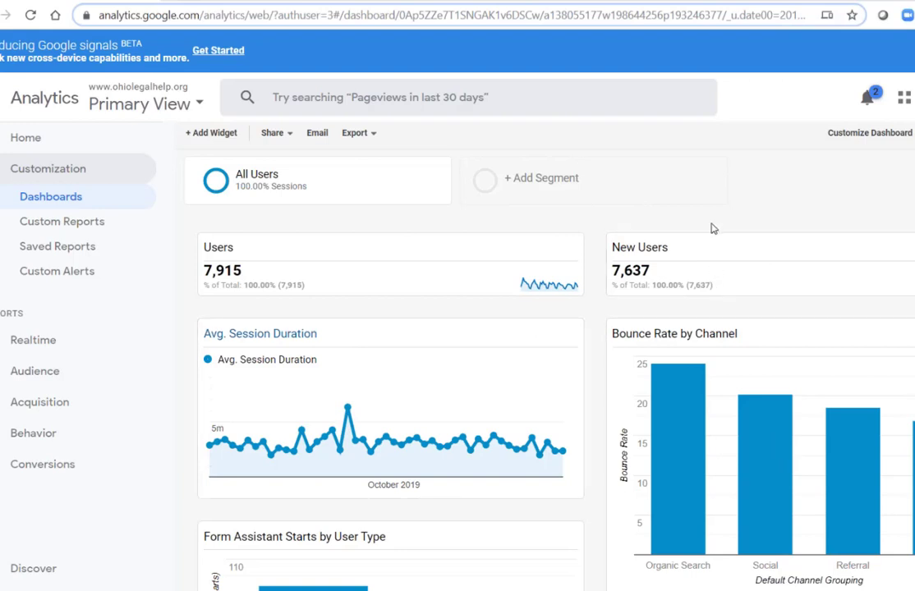
mouse_move(546, 279)
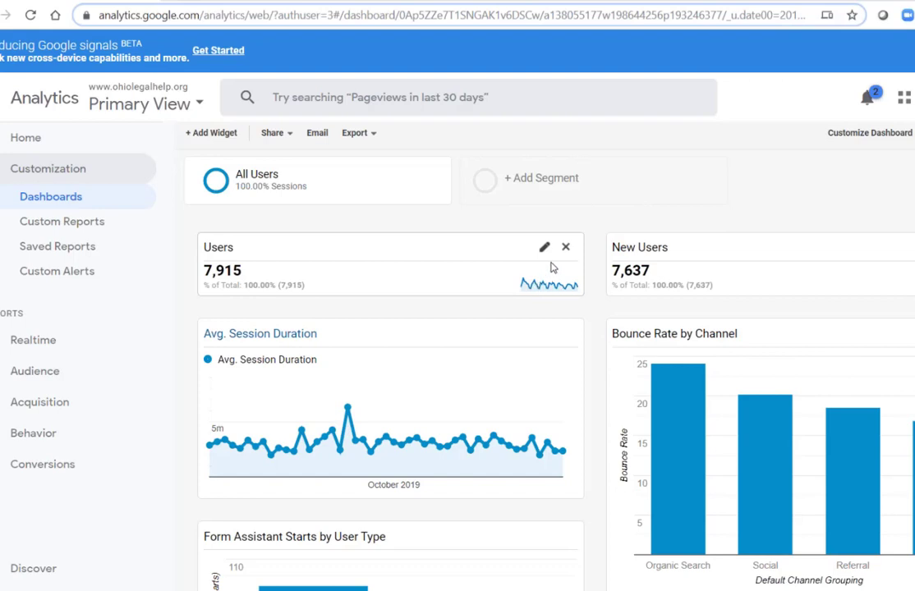
scroll(546, 271, up, 1)
scroll(545, 271, down, 1)
scroll(556, 269, down, 1)
scroll(556, 269, up, 1)
scroll(349, 302, up, 1)
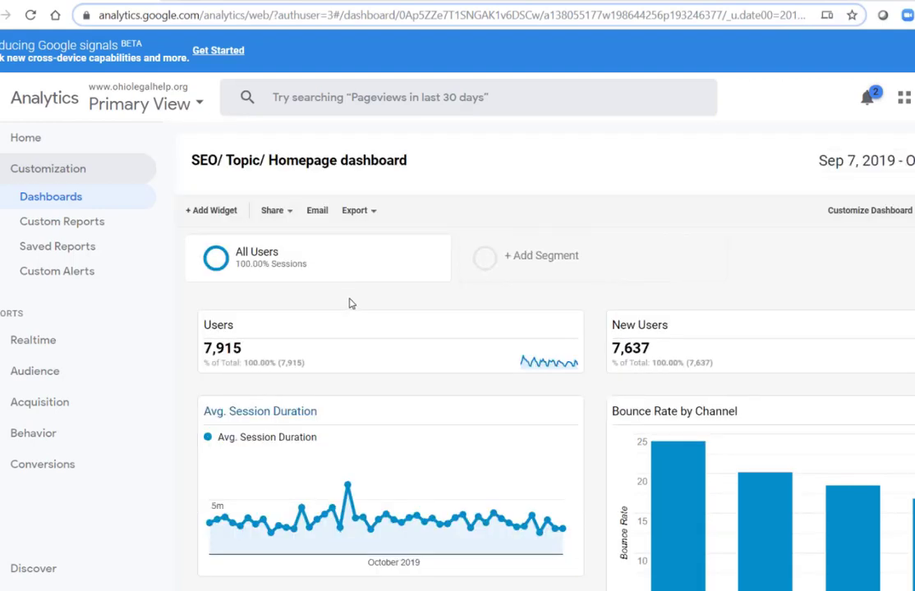
Apply the Arrived on a Topic page and Arrived on Homepage segments to the dashboard alongside All Users
mouse_move(374, 267)
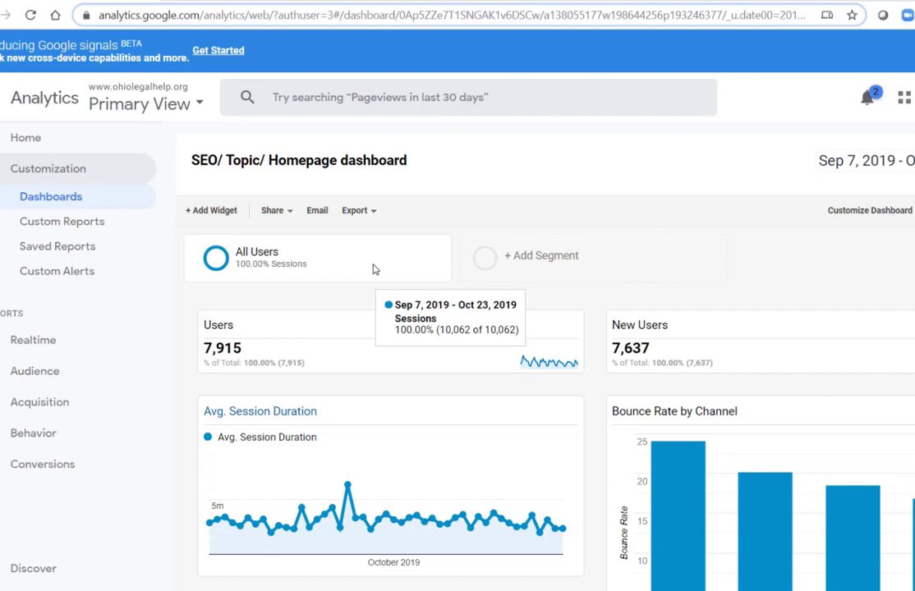
click(372, 263)
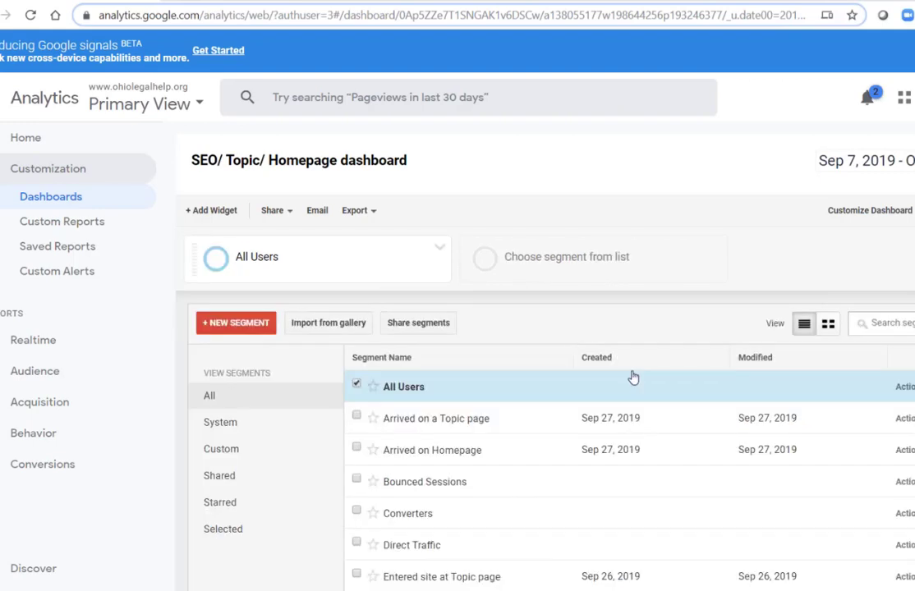
click(357, 416)
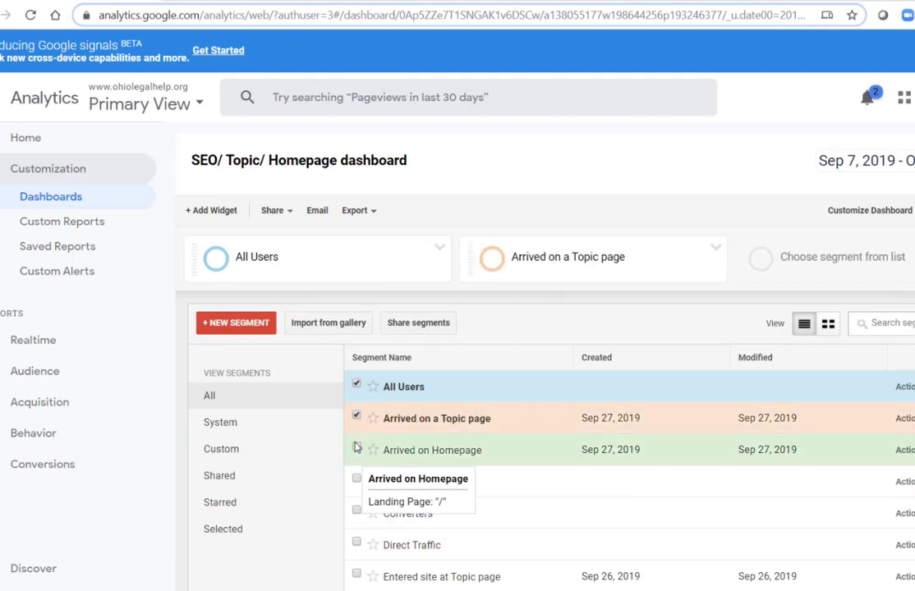
click(357, 447)
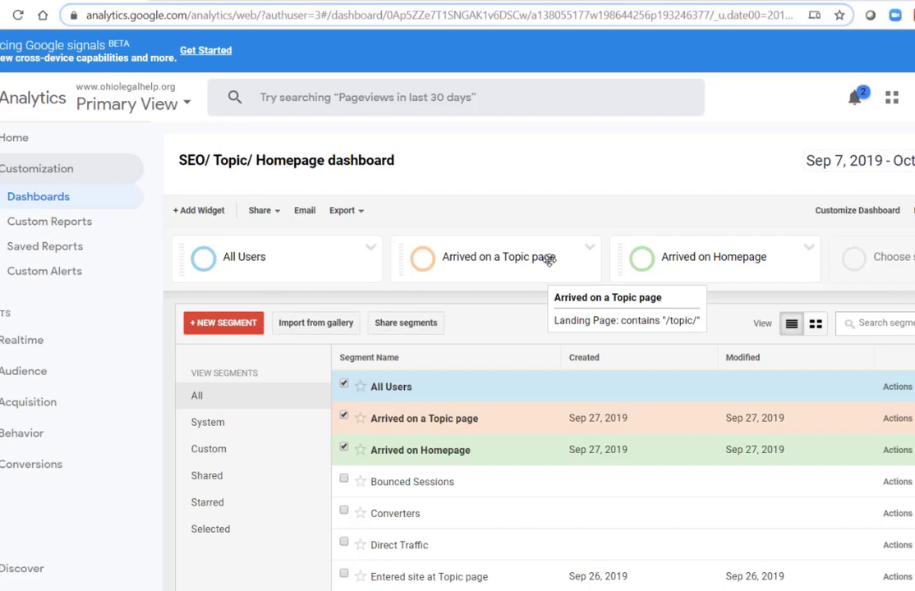
mouse_move(729, 269)
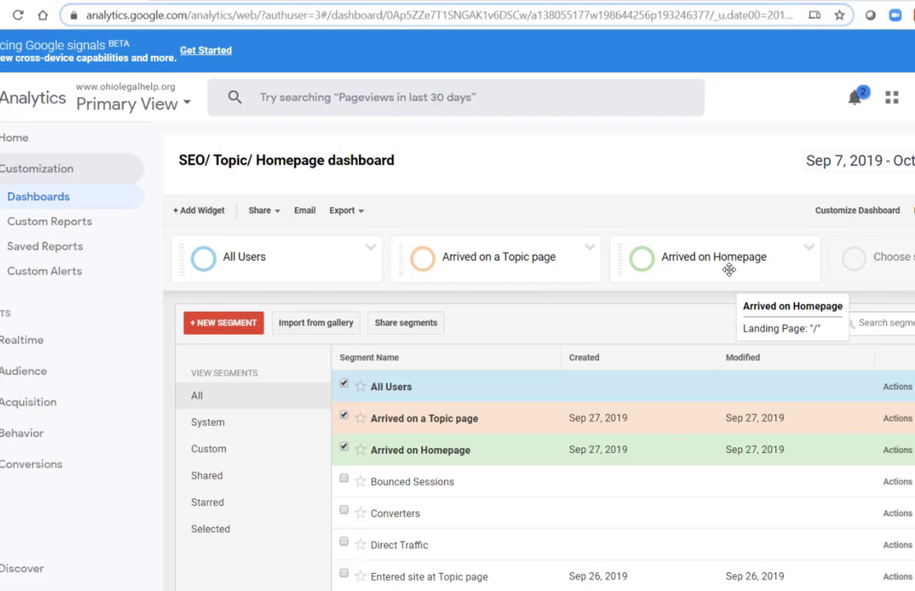
scroll(730, 275, down, 3)
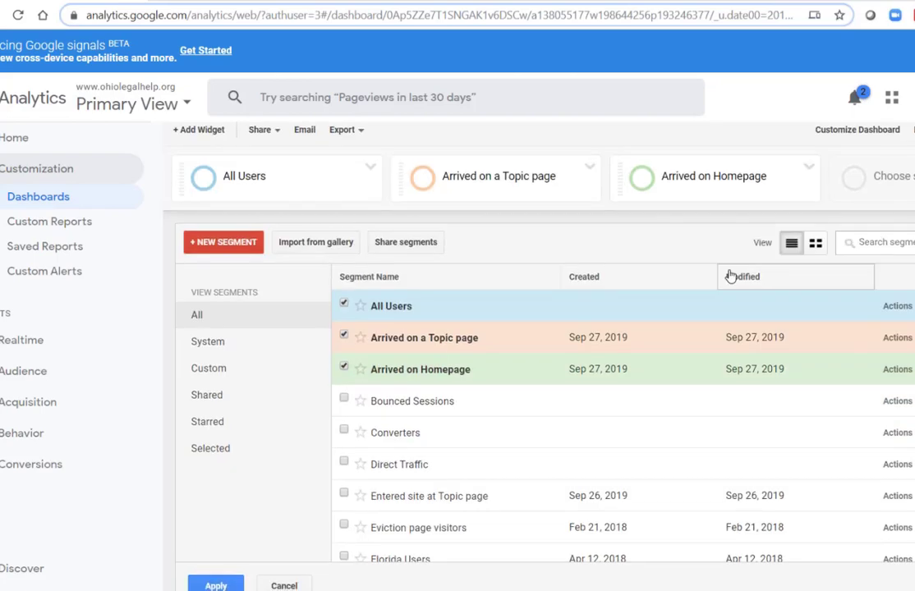
click(214, 437)
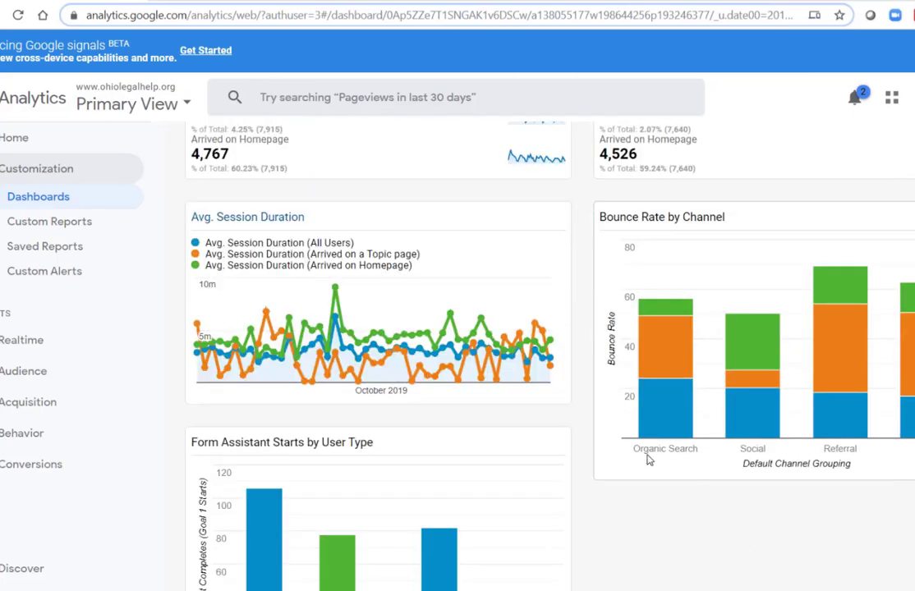
Remove the All Users segment from the dashboard and apply the remaining two segments
scroll(739, 431, up, 4)
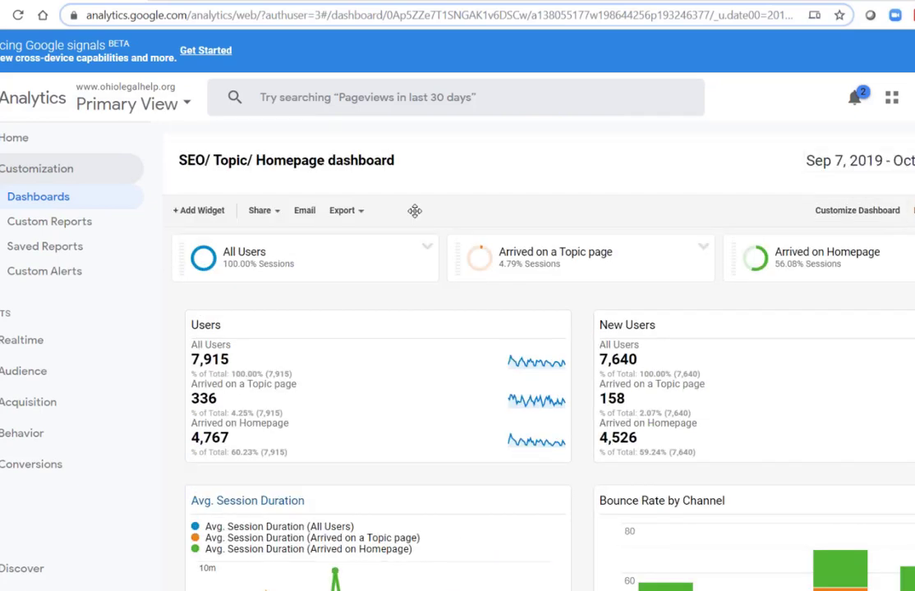
click(312, 254)
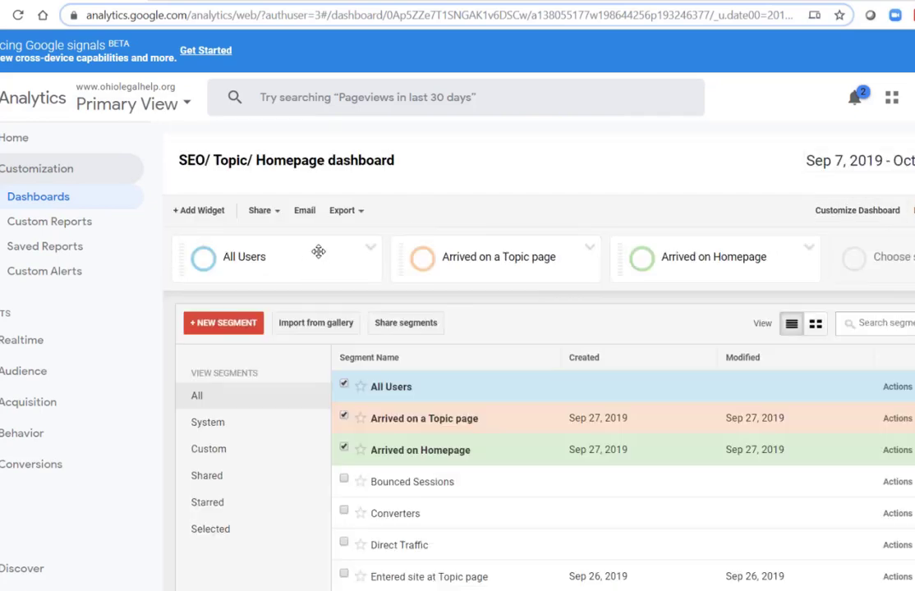
click(344, 387)
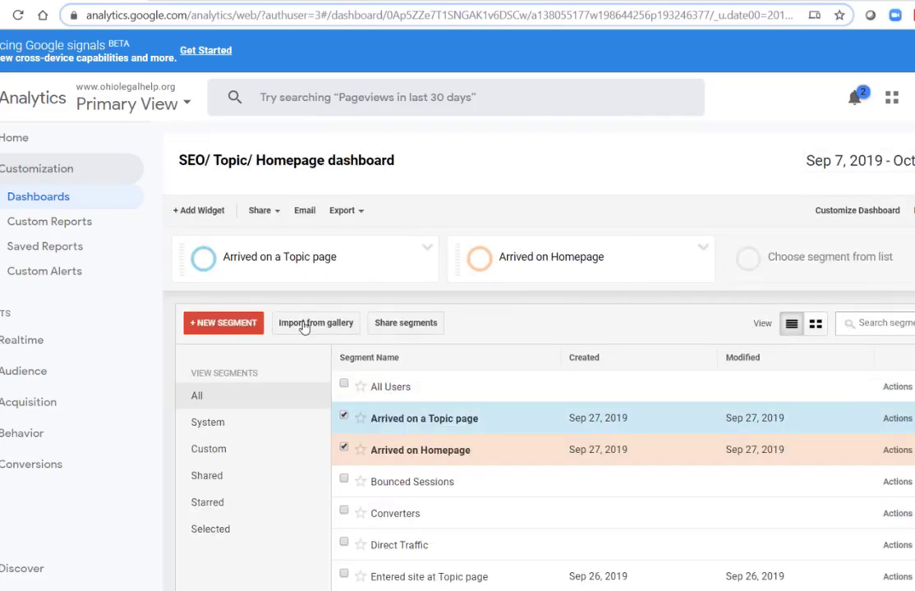
scroll(367, 363, down, 6)
click(221, 205)
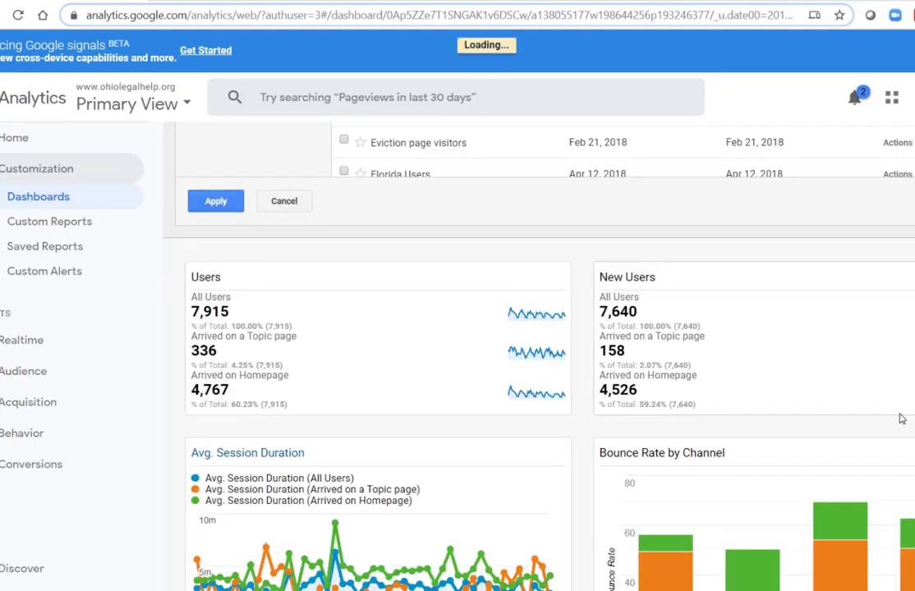
Compare both segments across the dashboard widgets and highlight the Topic page share of total in the Users widget
scroll(901, 419, down, 5)
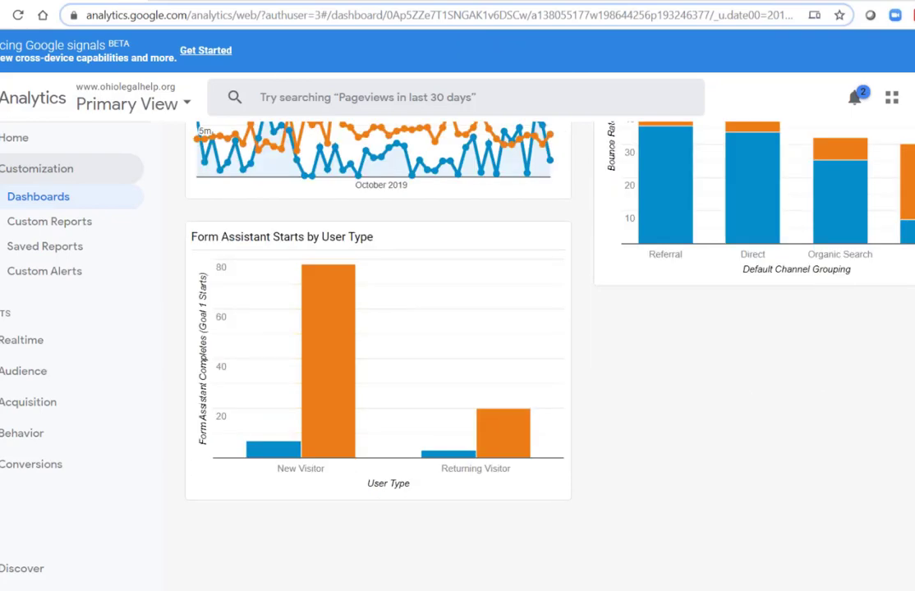
scroll(542, 353, up, 5)
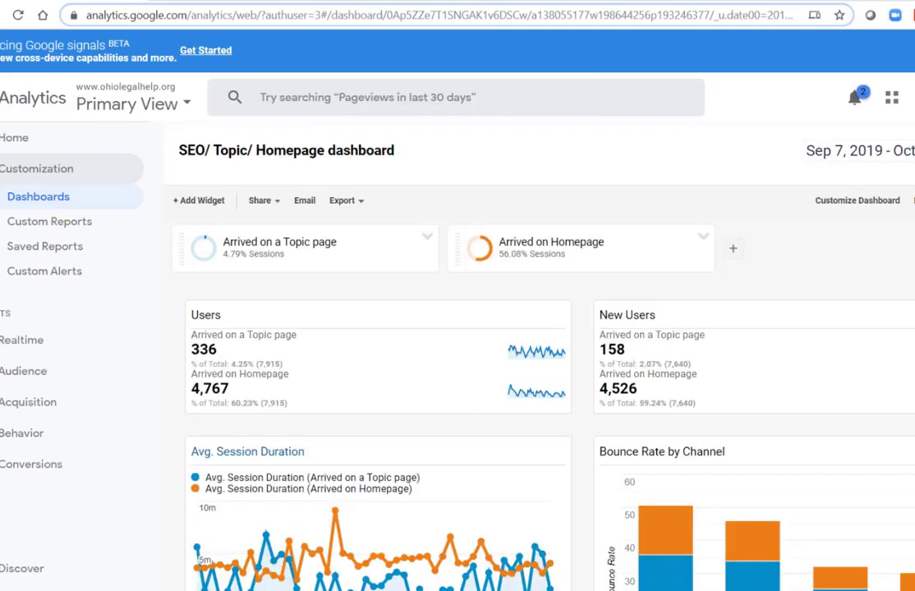
scroll(542, 353, down, 1)
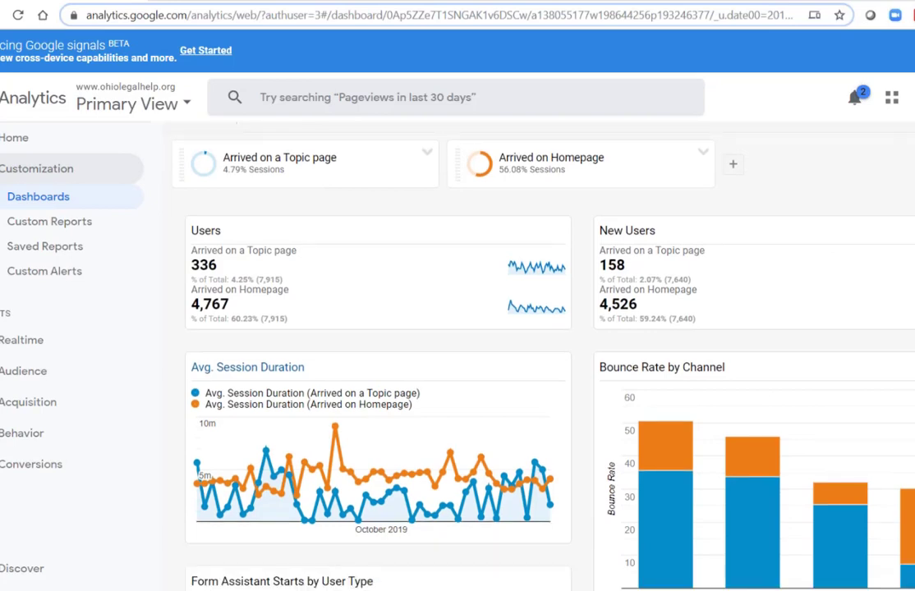
scroll(542, 353, up, 1)
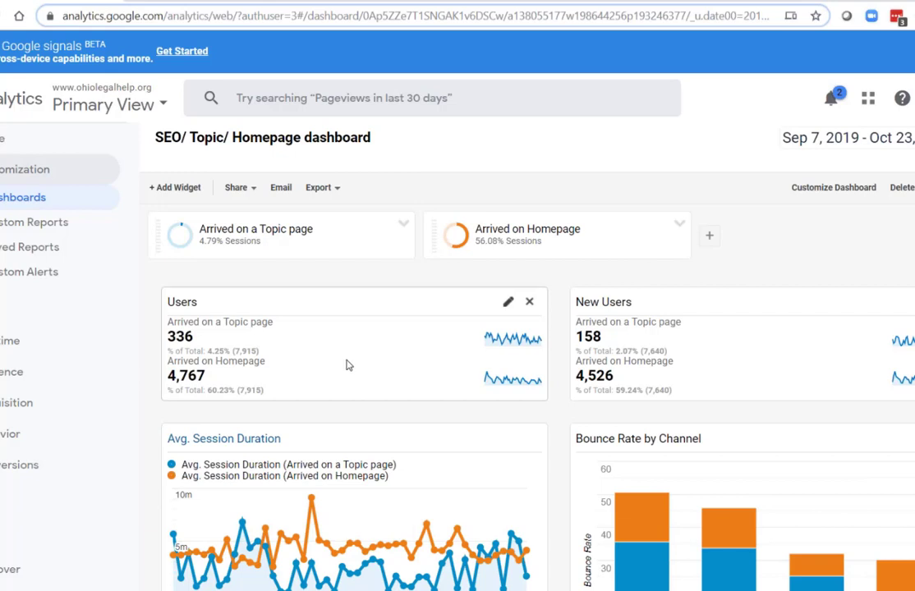
drag(259, 351, 205, 351)
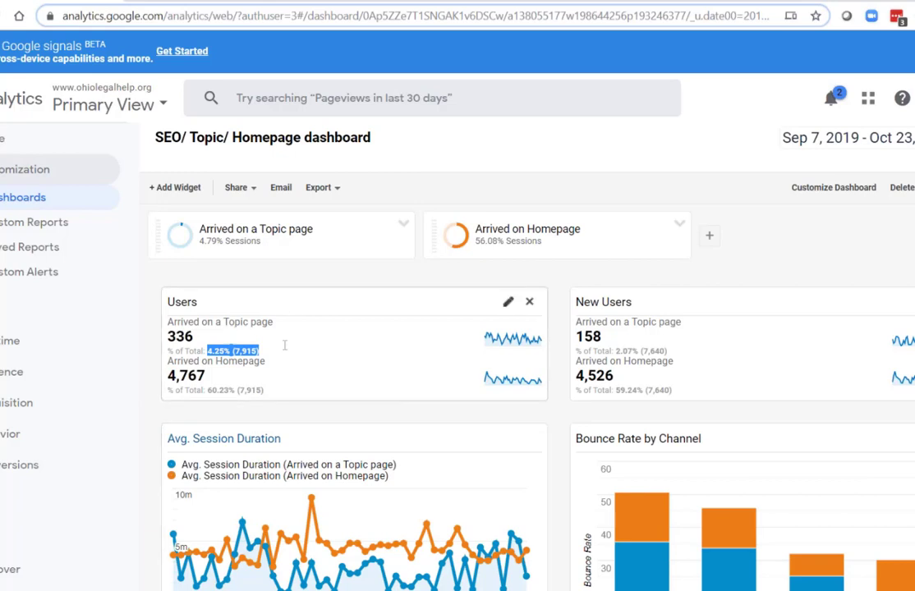
Look over the Users widget's settings, including the list of available metrics, and close them without saving
click(507, 301)
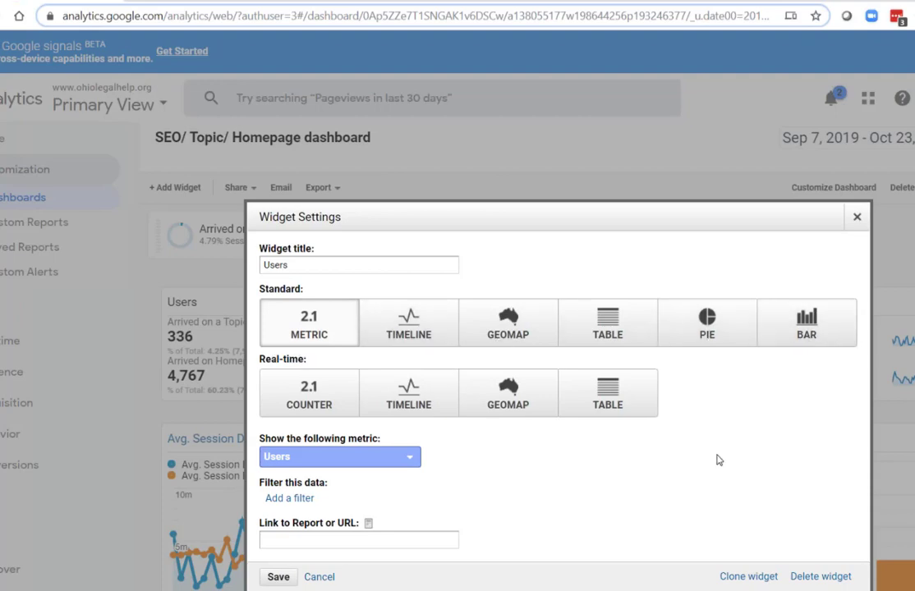
scroll(725, 462, down, 2)
scroll(727, 463, down, 2)
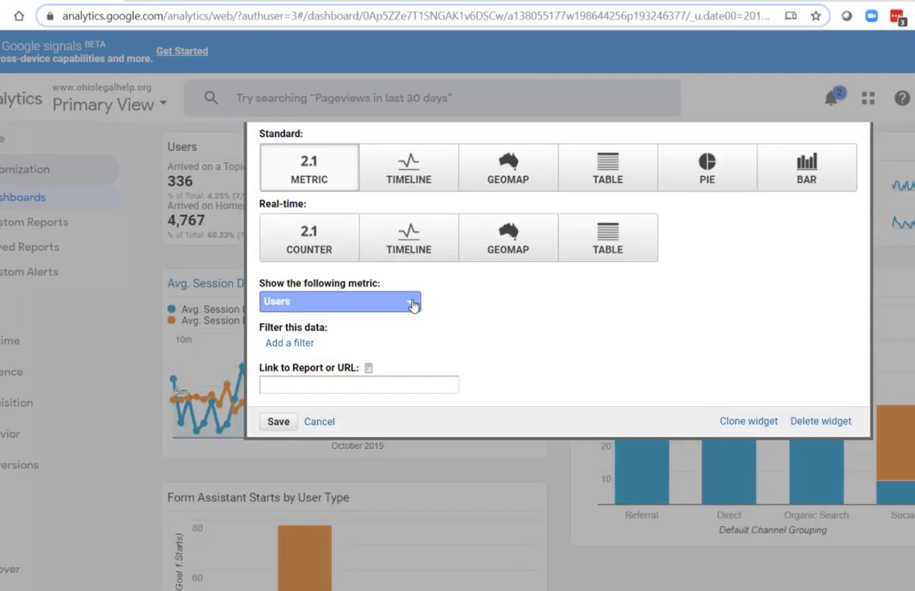
click(413, 304)
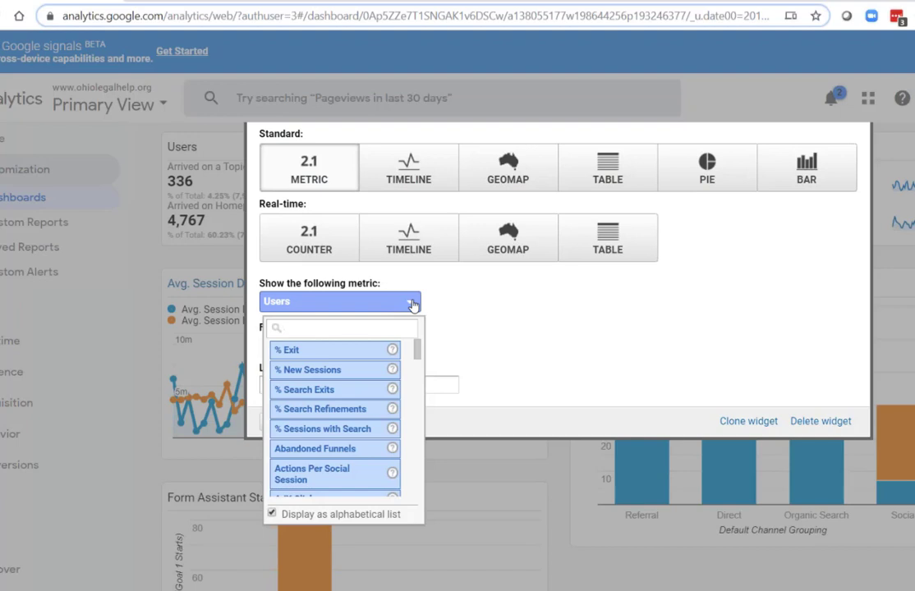
click(453, 312)
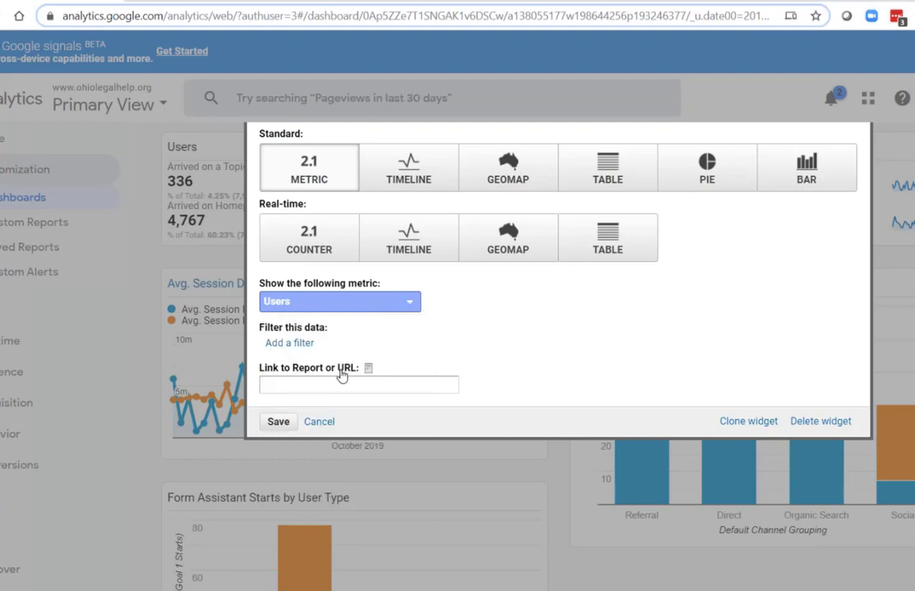
scroll(372, 246, up, 1)
click(408, 388)
click(560, 394)
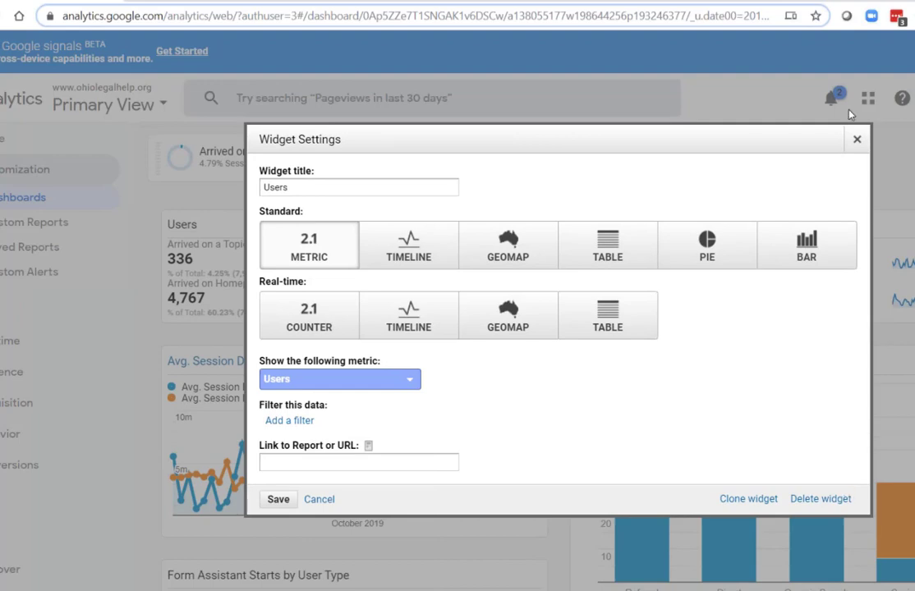
click(857, 139)
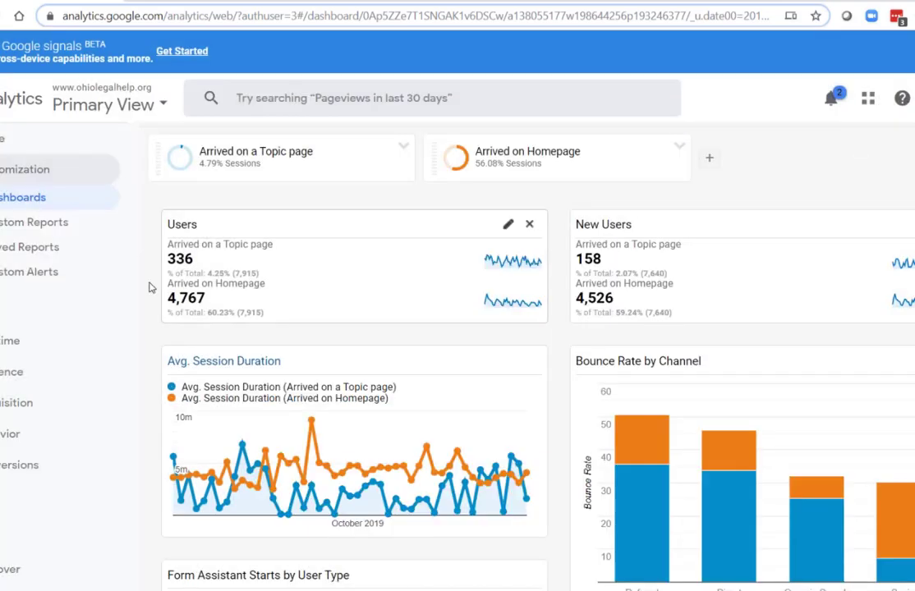
Highlight the Topic page percentage in the Users widget and examine the Referral and Direct bars in Bounce Rate by Channel
drag(260, 274, 207, 273)
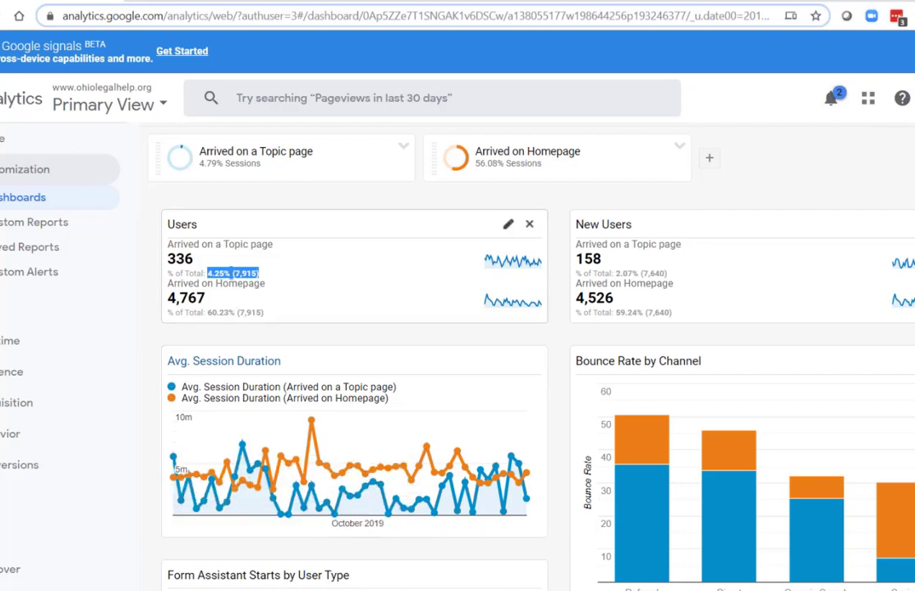
drag(230, 273, 207, 274)
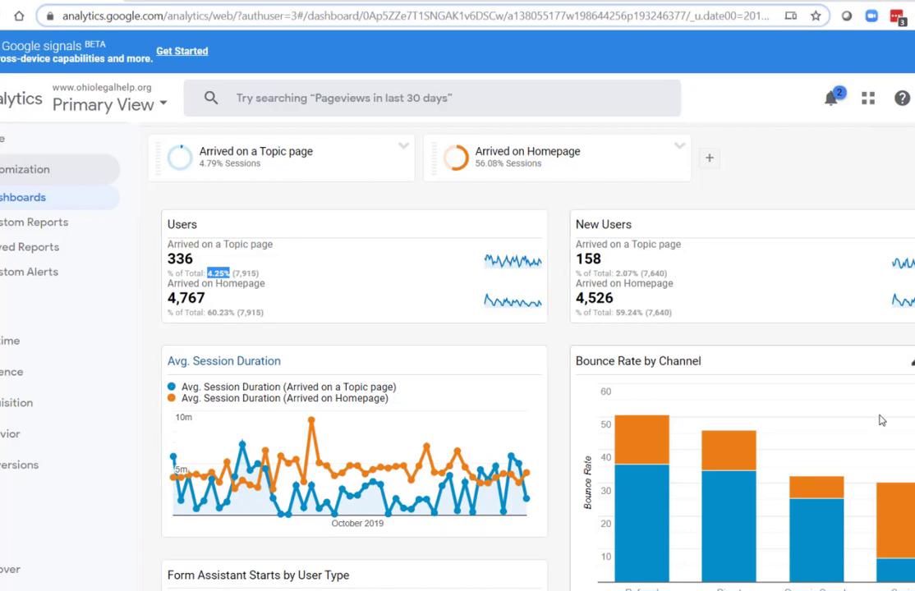
scroll(879, 421, down, 1)
scroll(880, 423, down, 1)
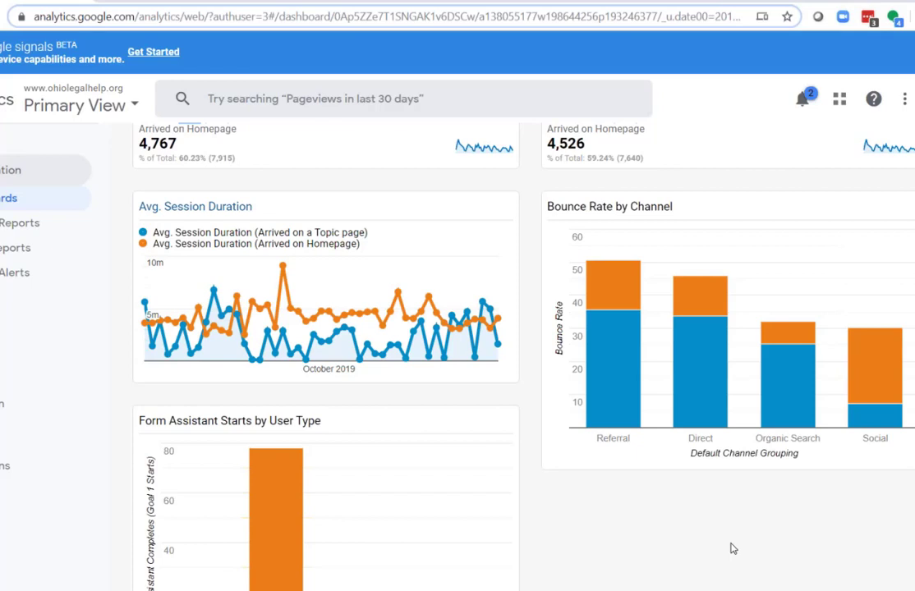
scroll(723, 531, up, 1)
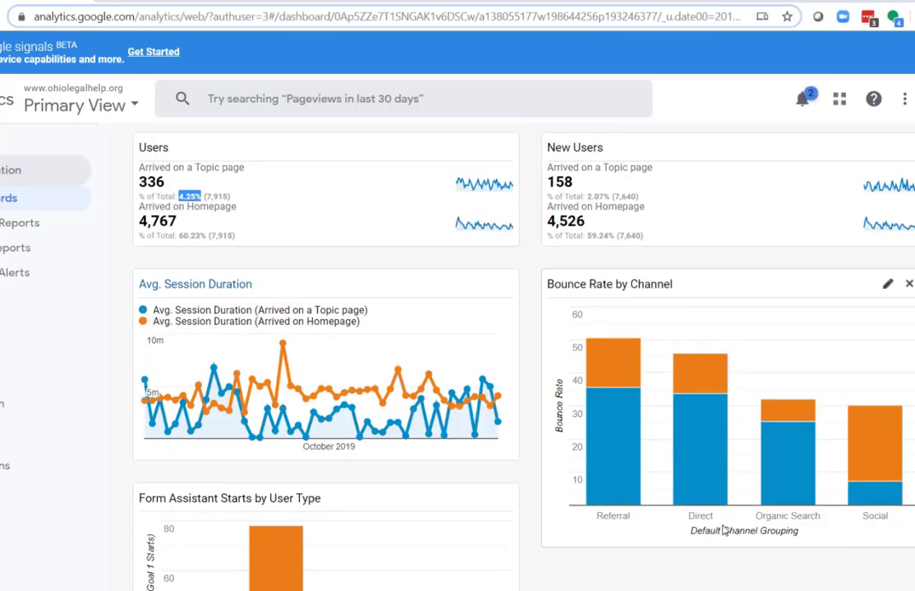
scroll(730, 532, down, 1)
mouse_move(632, 459)
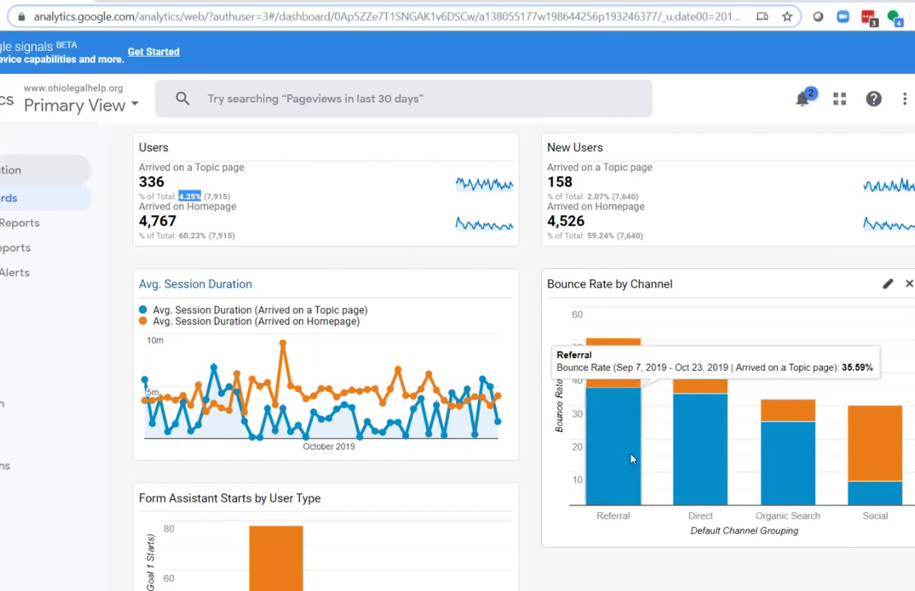
mouse_move(721, 470)
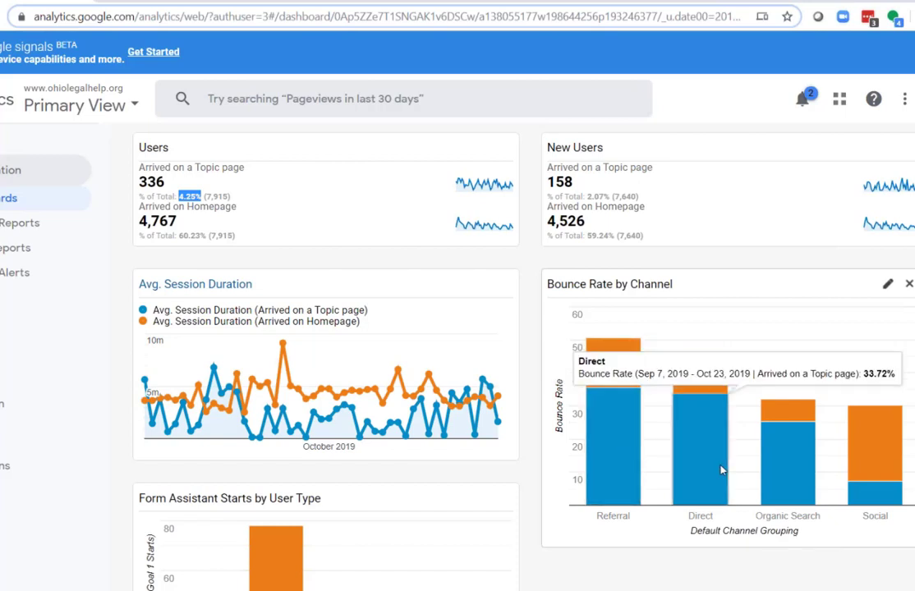
mouse_move(633, 349)
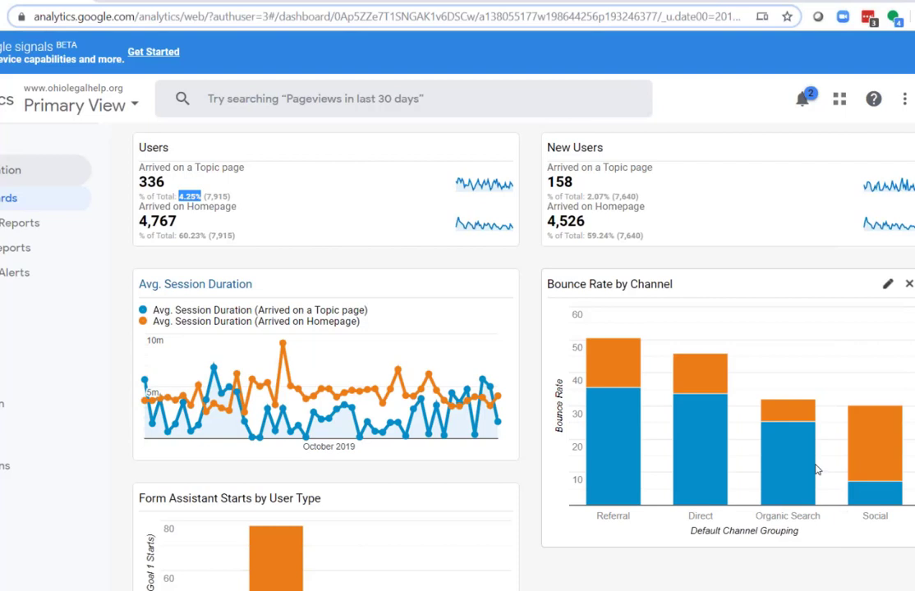
Examine the New Visitor bars in Form Assistant Starts by User Type and view that widget's settings without saving
scroll(692, 467, down, 3)
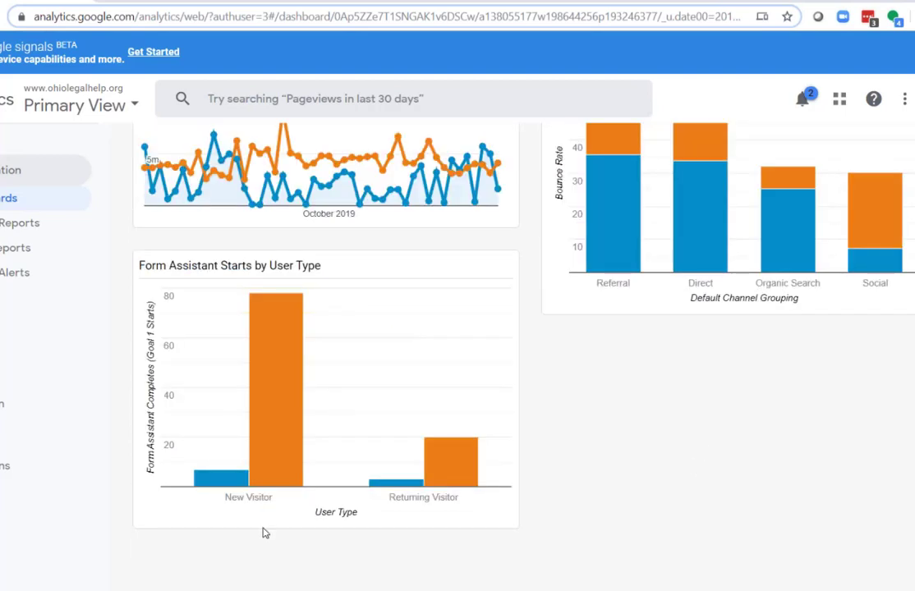
mouse_move(225, 475)
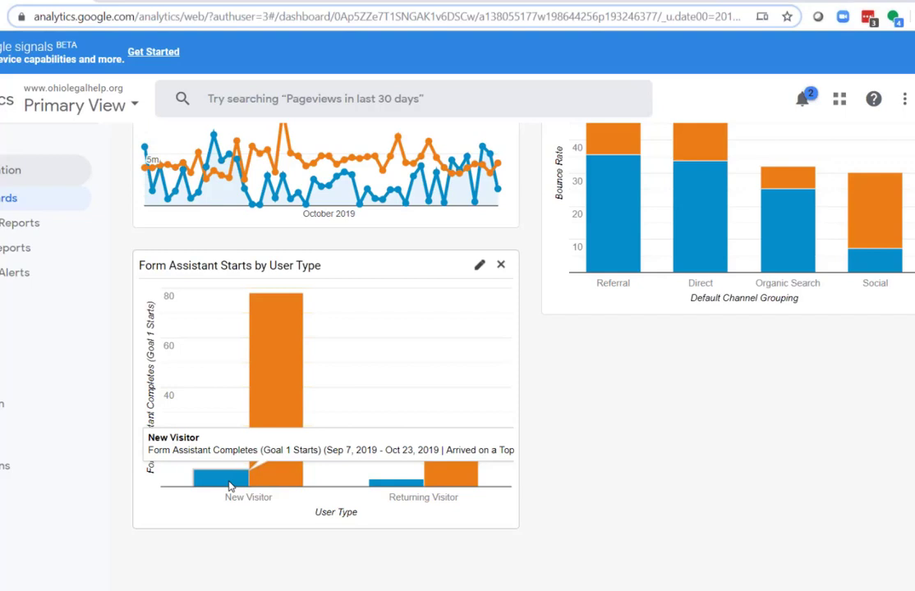
mouse_move(275, 407)
click(479, 269)
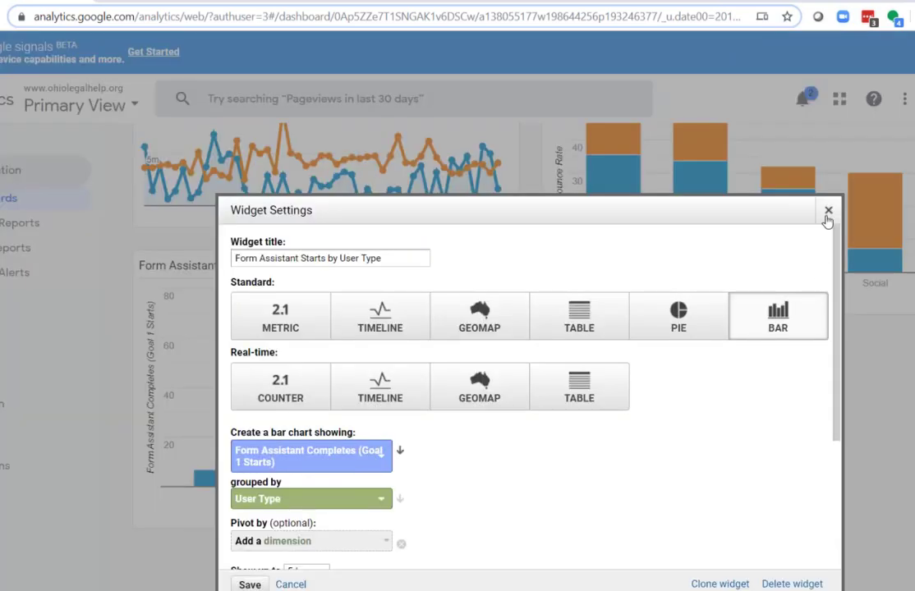
click(828, 210)
Start a new widget on the SEO/ Topic/ Homepage dashboard and choose the standard Bar type for it
scroll(251, 436, up, 5)
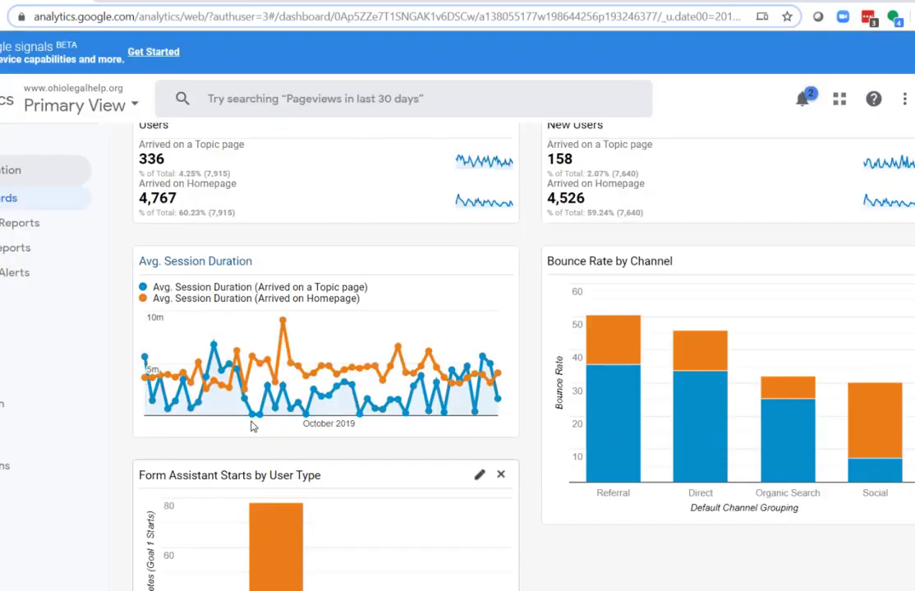
click(153, 190)
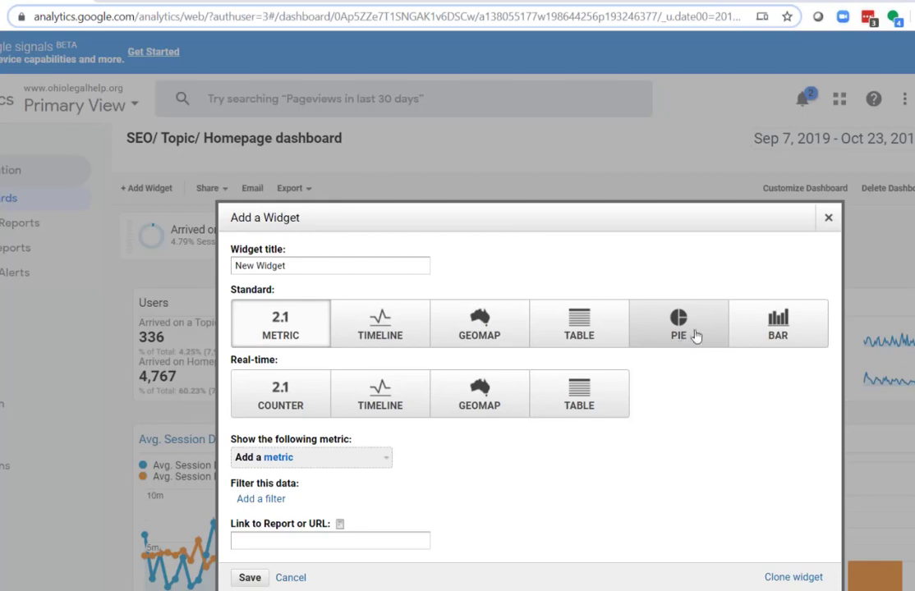
click(785, 326)
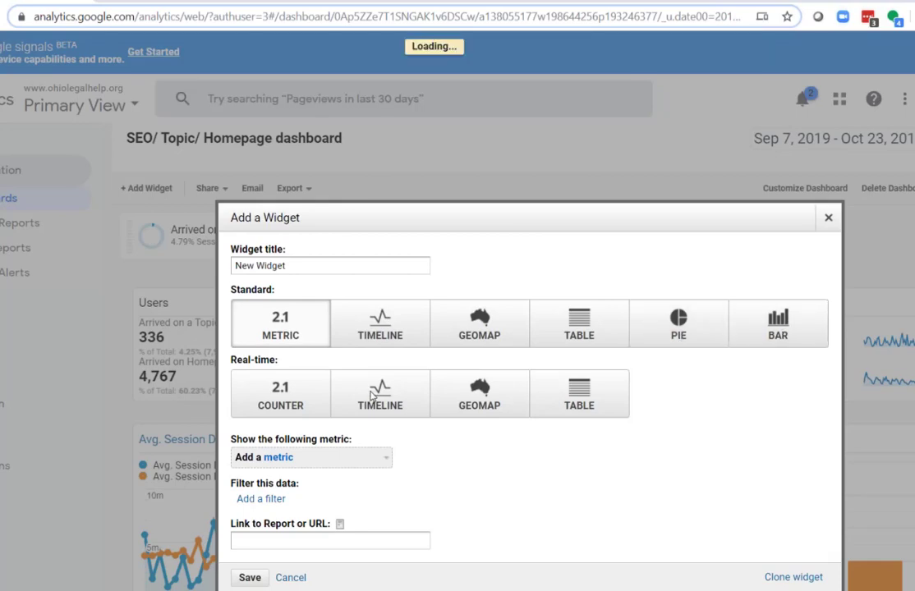
scroll(414, 411, down, 5)
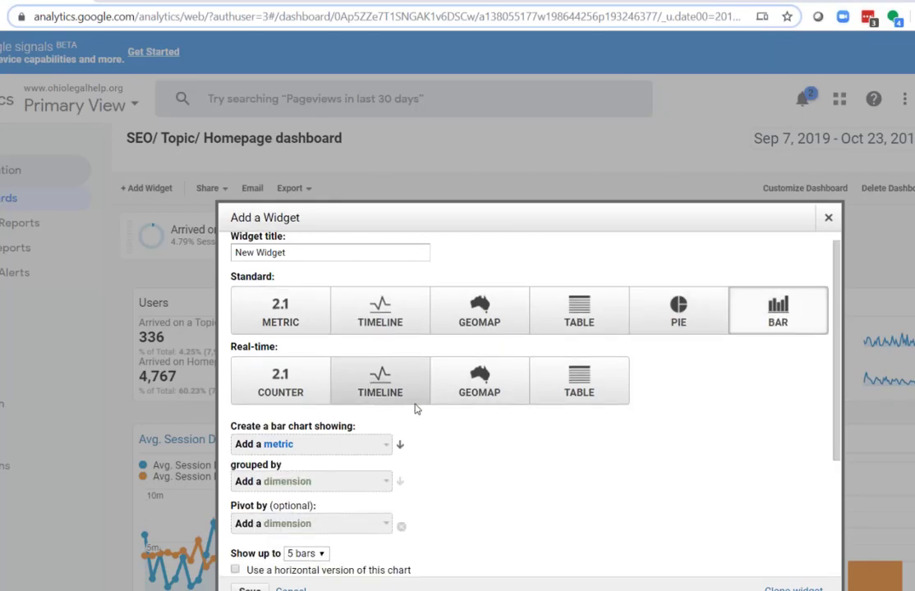
scroll(345, 382, up, 4)
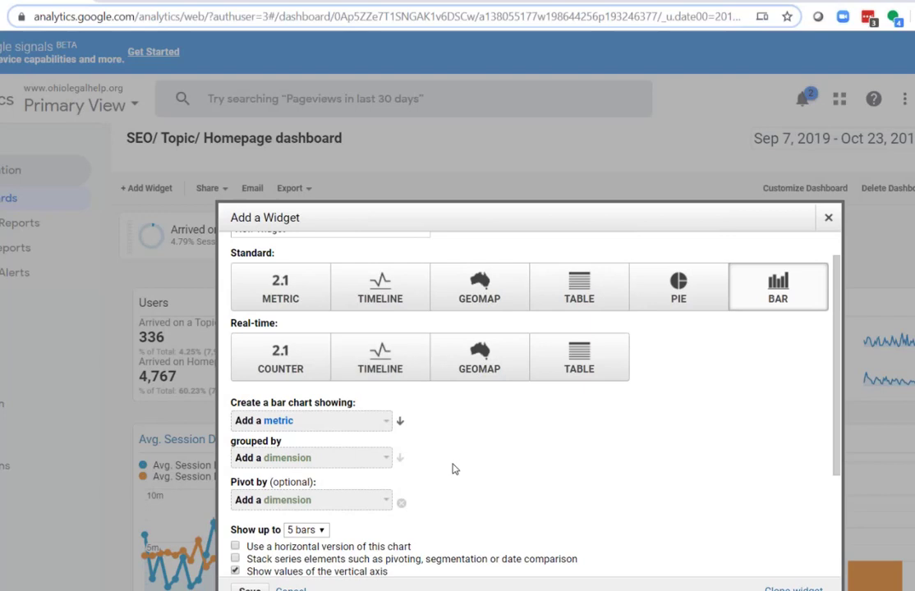
Search the metrics for "total" and set the new bar chart's metric to Total Events
click(384, 424)
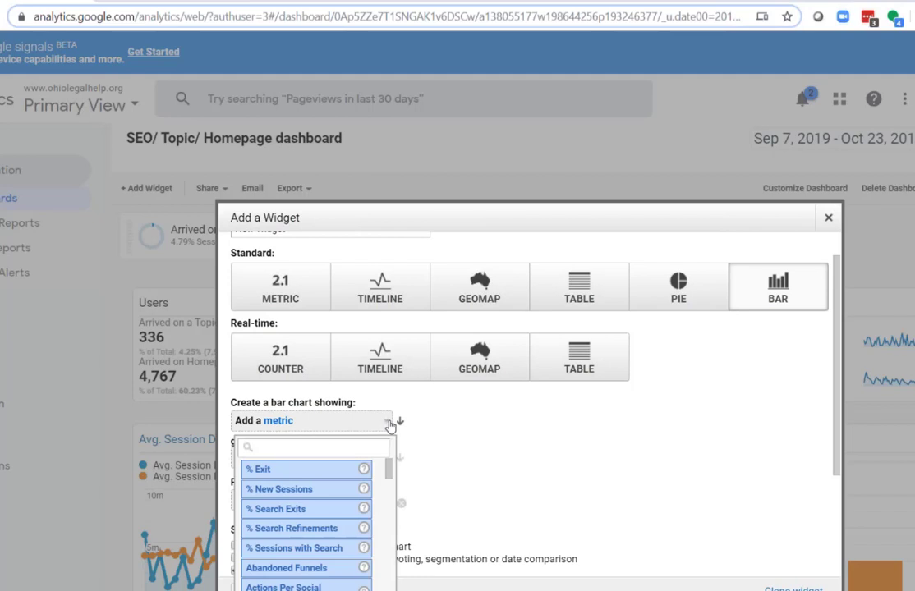
key(Down)
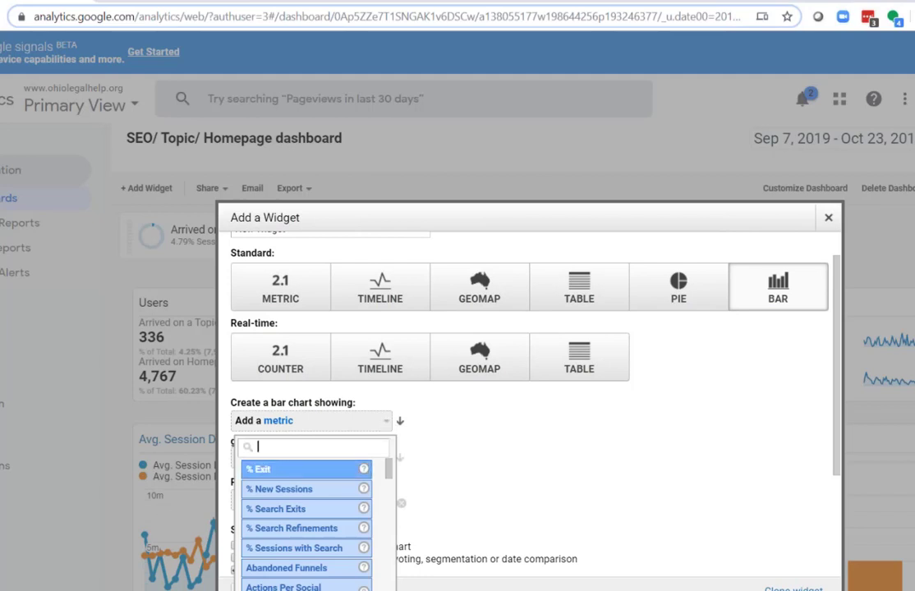
text(total)
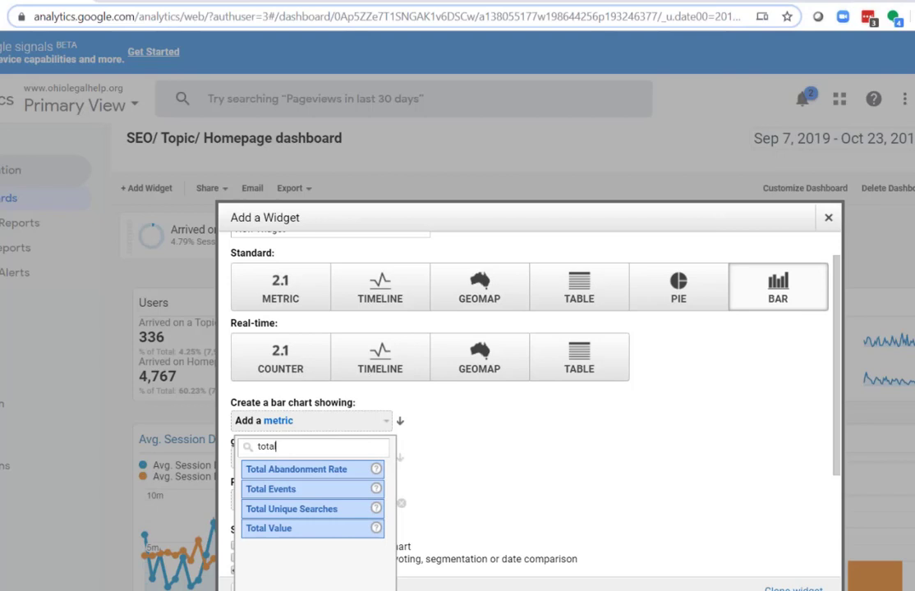
click(296, 491)
click(341, 464)
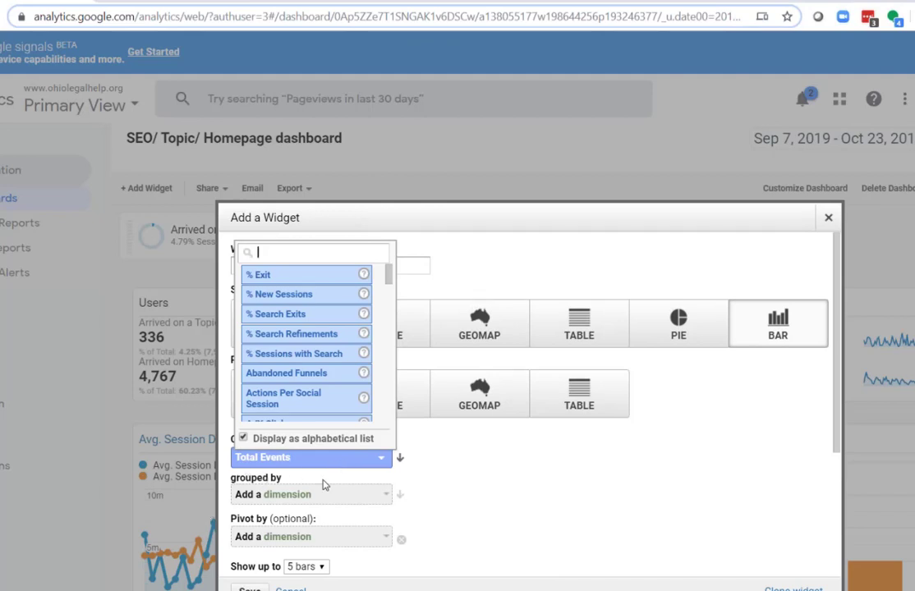
text(cit)
key(BackSpace)
key(BackSpace)
key(BackSpace)
text(total)
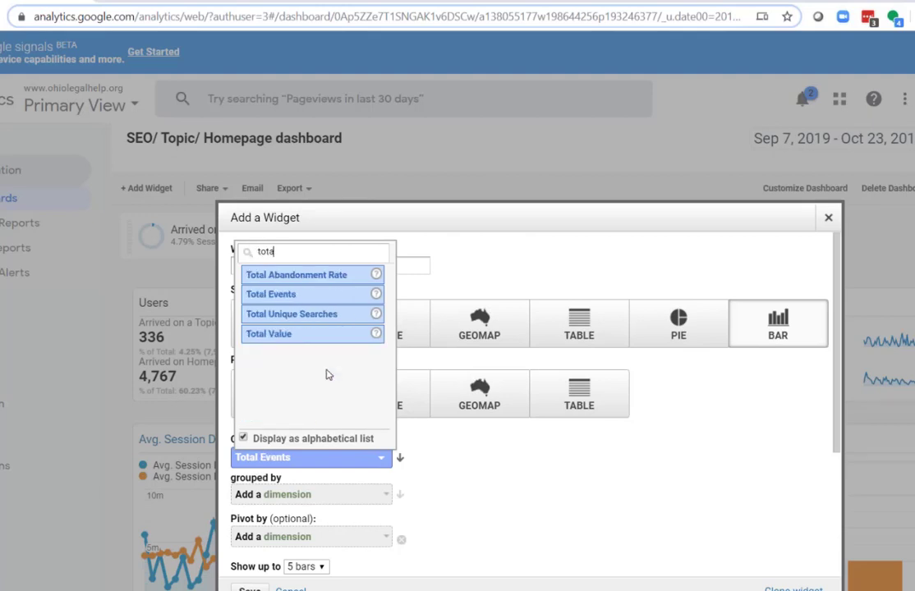
click(278, 297)
Switch the sort order of the bar chart's Total Events metric to ascending
click(304, 494)
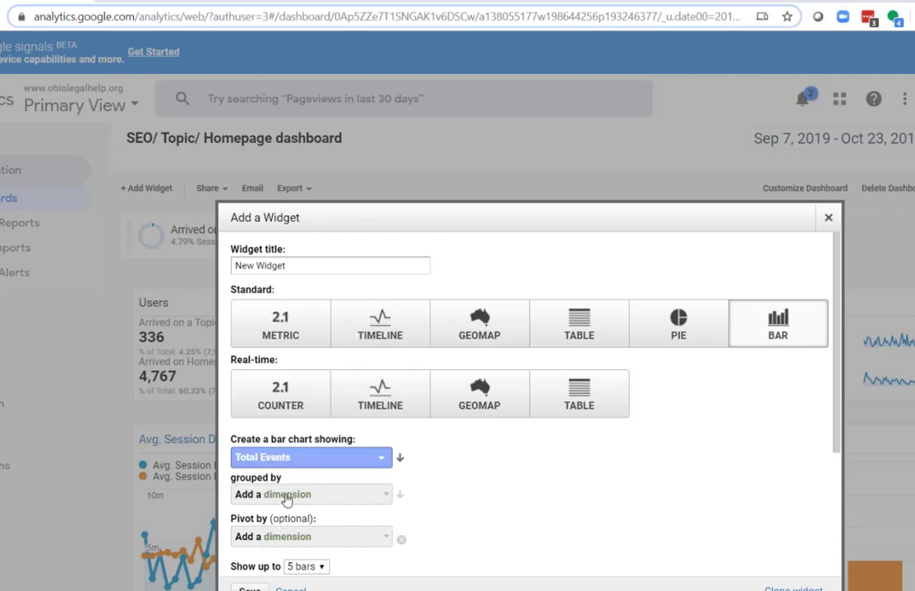
click(247, 497)
click(507, 504)
scroll(405, 534, down, 3)
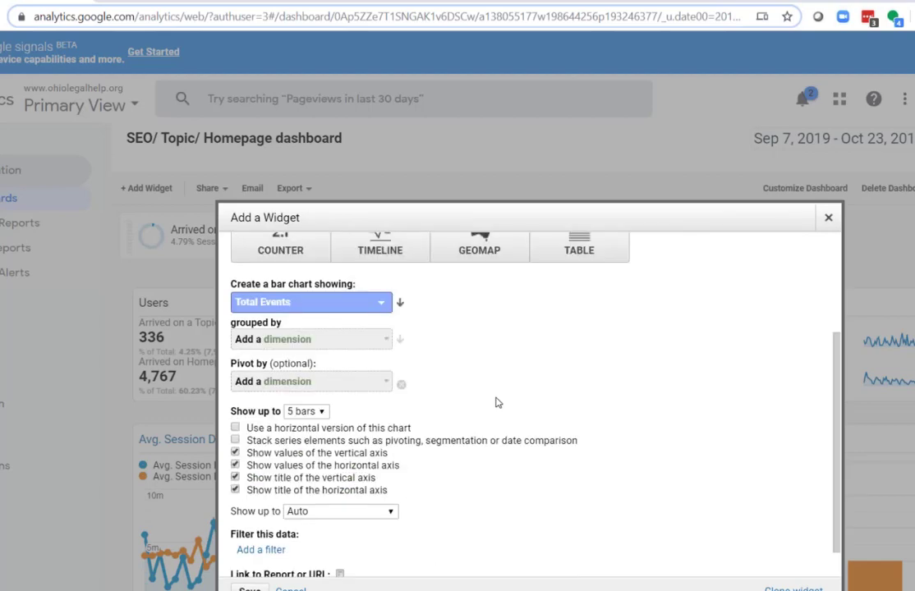
scroll(497, 427, up, 3)
click(401, 459)
click(364, 467)
click(456, 474)
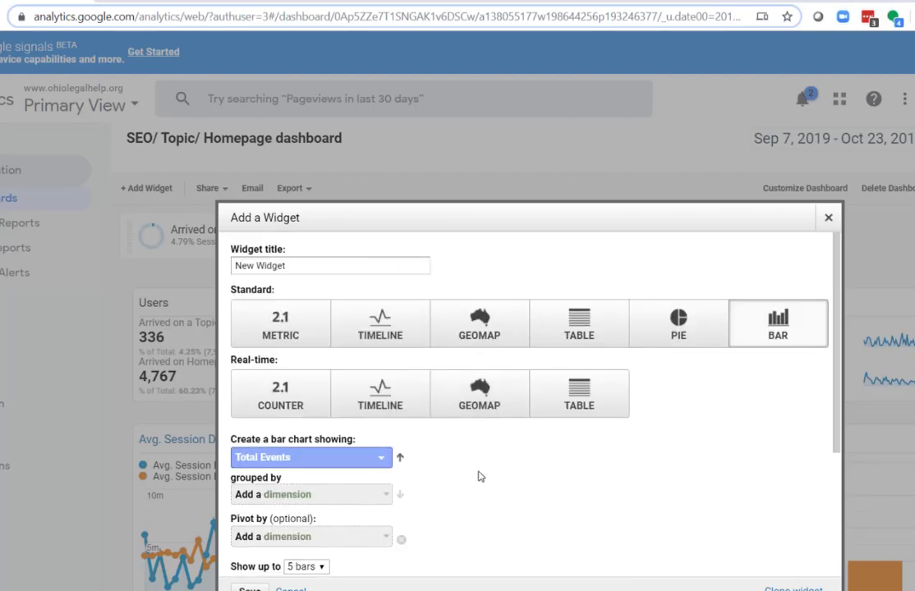
Look over the new widget's bar, axis, filter and link options and try to save it without a grouping dimension
scroll(483, 478, down, 3)
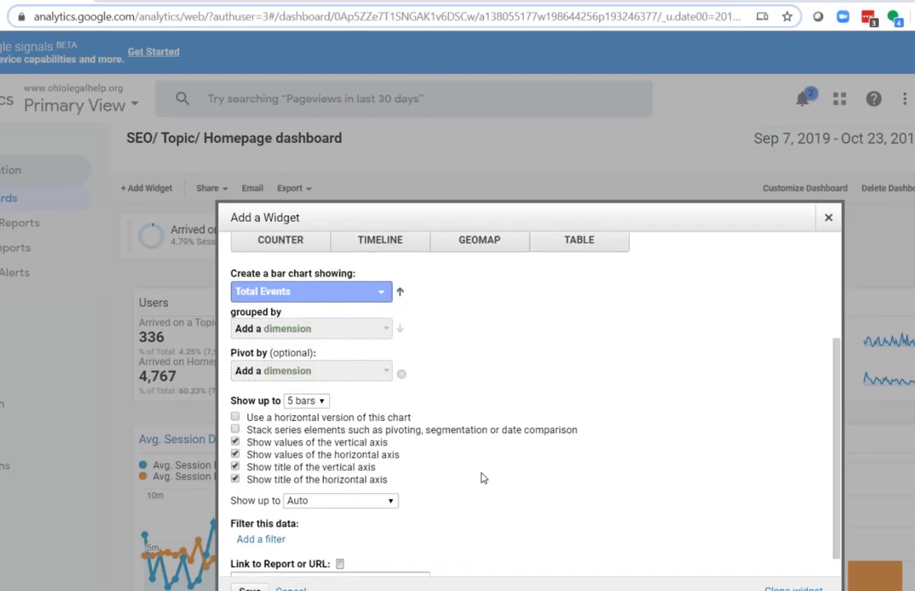
scroll(521, 477, down, 3)
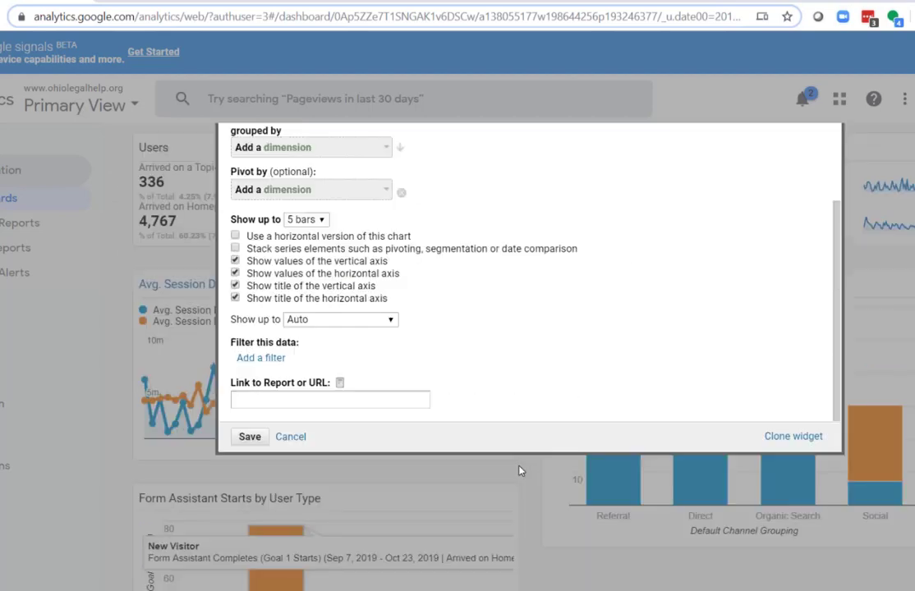
scroll(283, 420, up, 3)
scroll(271, 415, down, 3)
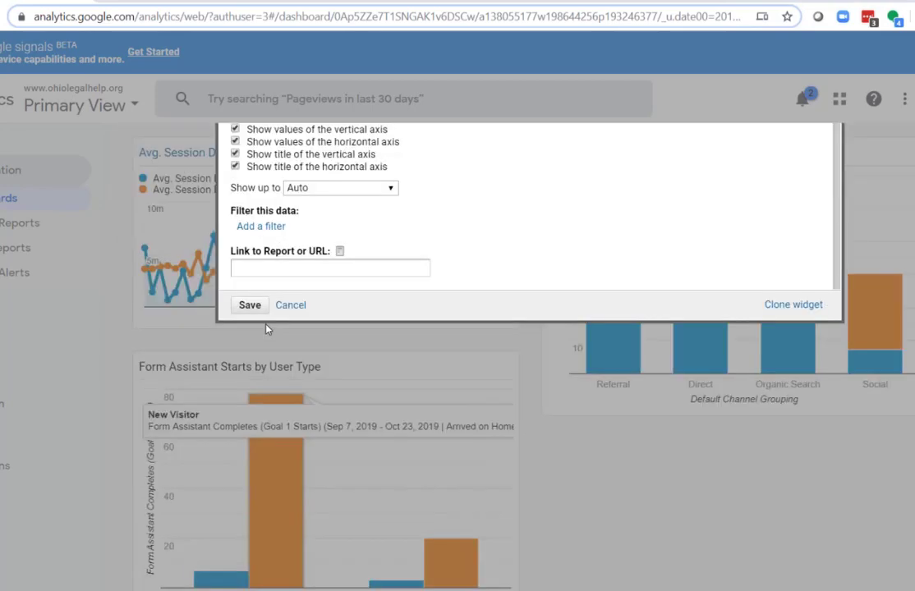
scroll(344, 310, up, 3)
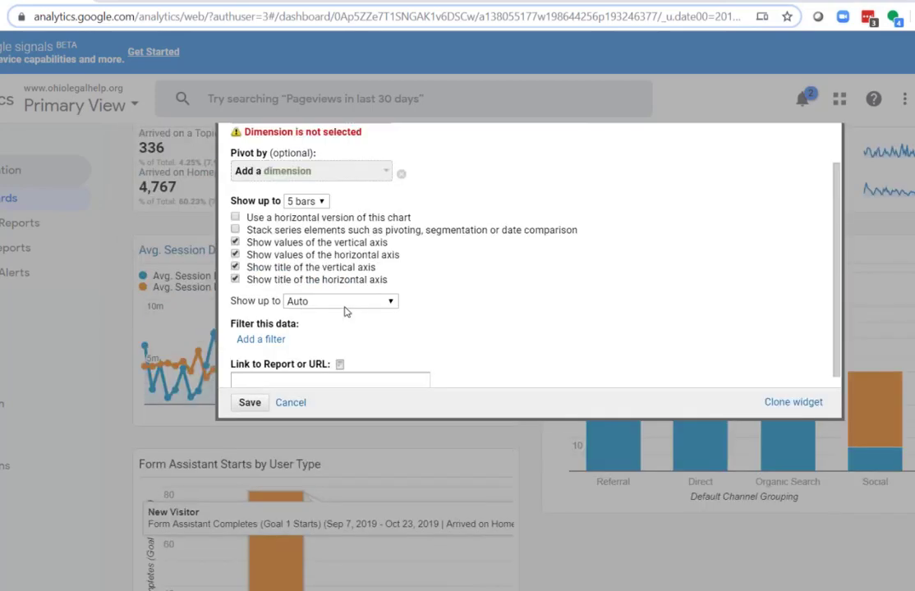
Group the Total Events bar chart by the City dimension and save the widget
click(304, 172)
text(cit)
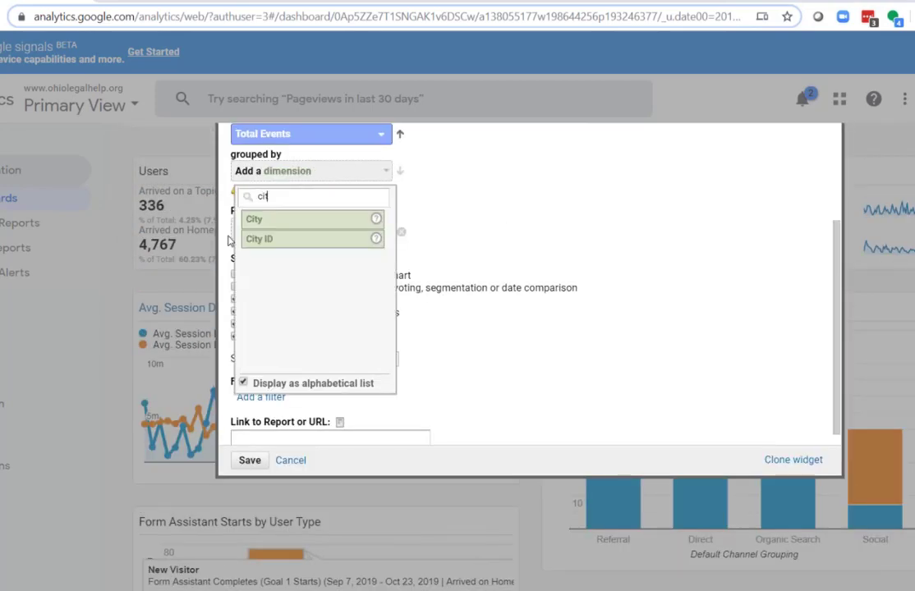
click(270, 221)
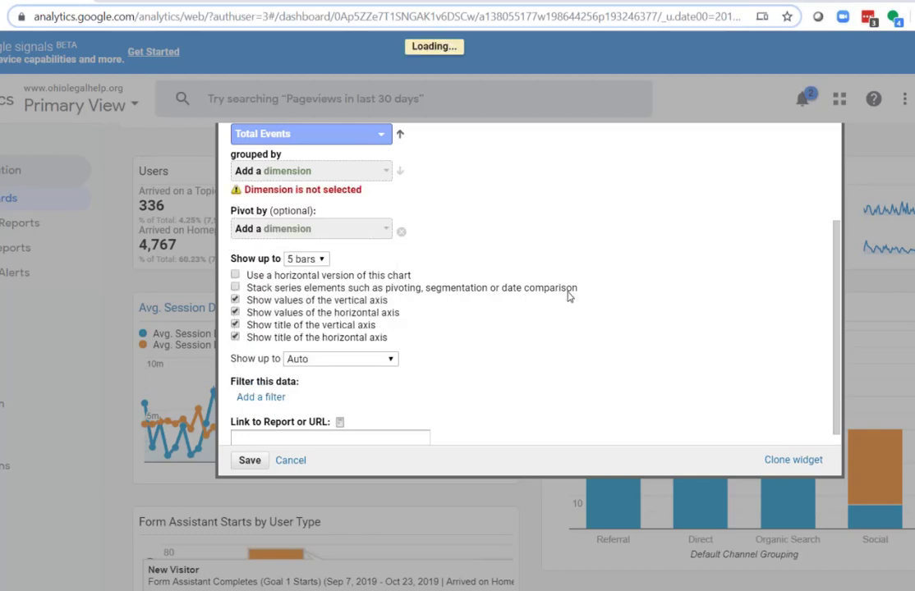
scroll(288, 416, down, 2)
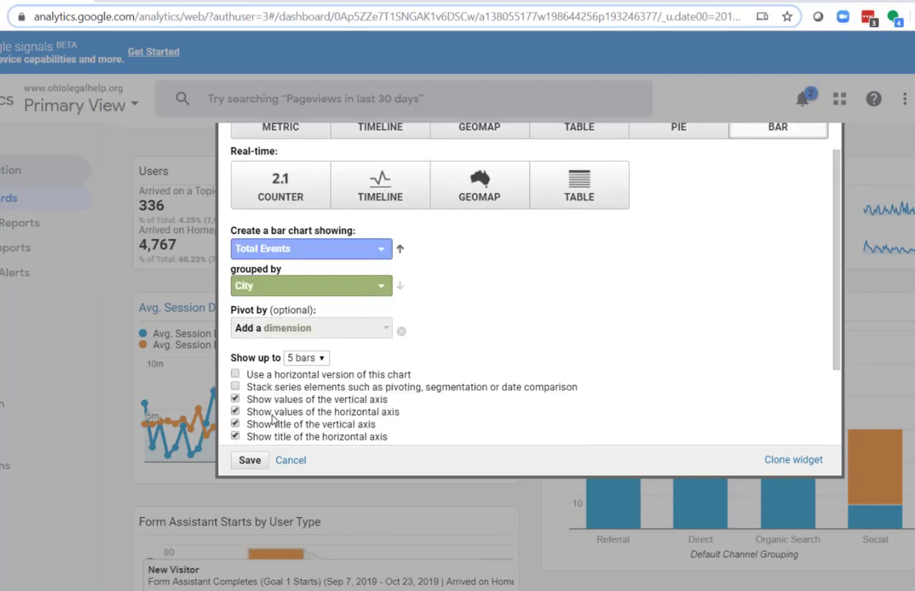
click(250, 462)
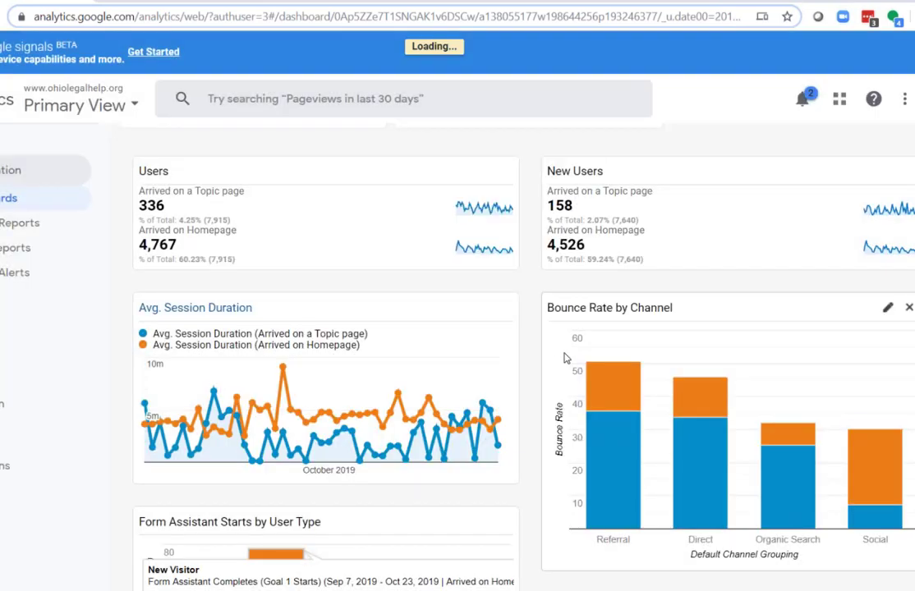
Examine the new Total Events by City chart and move its widget directly beneath Bounce Rate by Channel
scroll(522, 370, down, 4)
scroll(522, 369, down, 2)
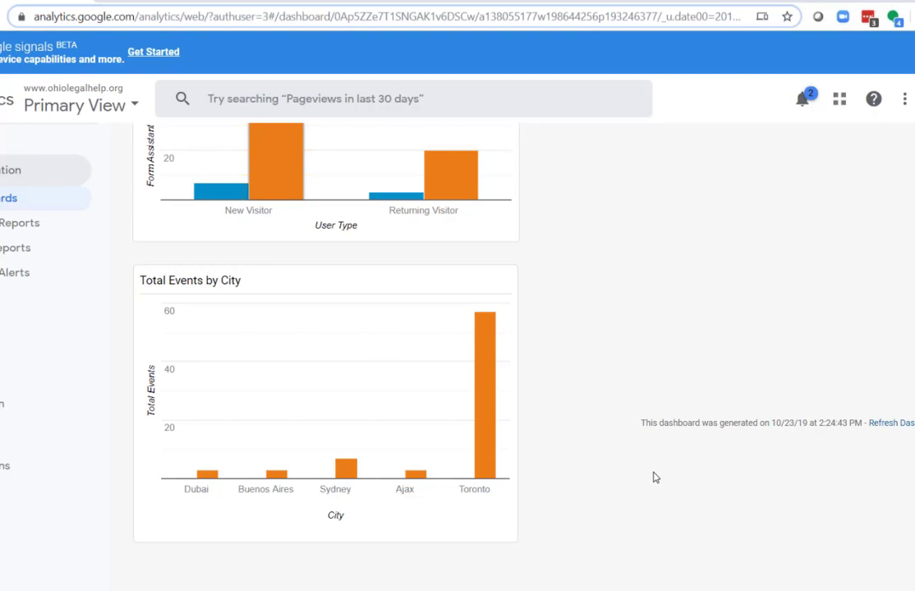
scroll(655, 478, up, 3)
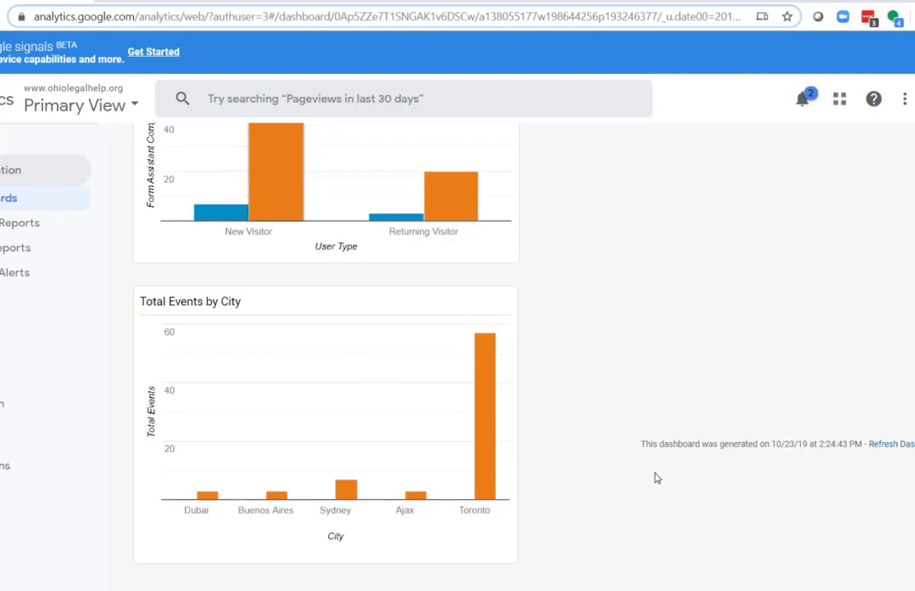
scroll(655, 478, down, 3)
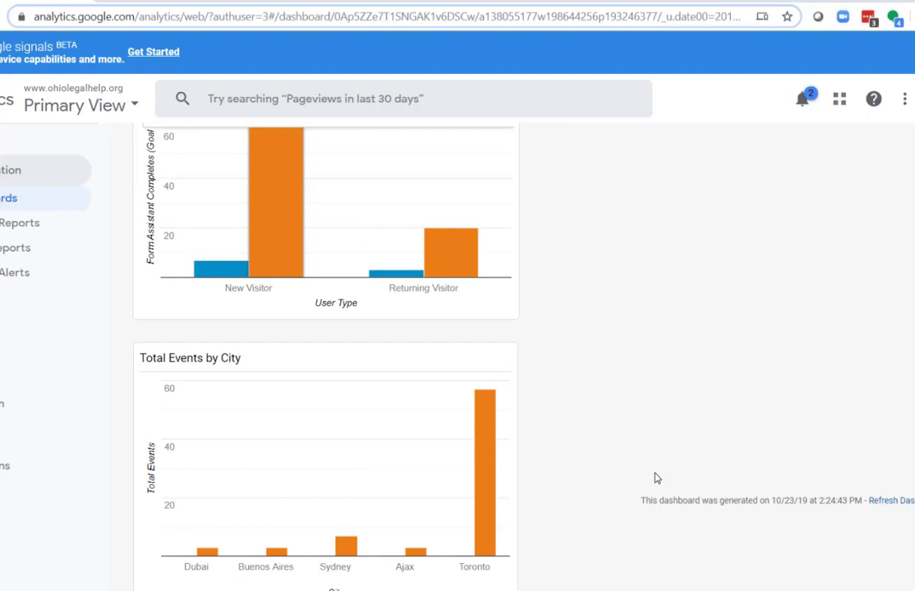
mouse_move(495, 476)
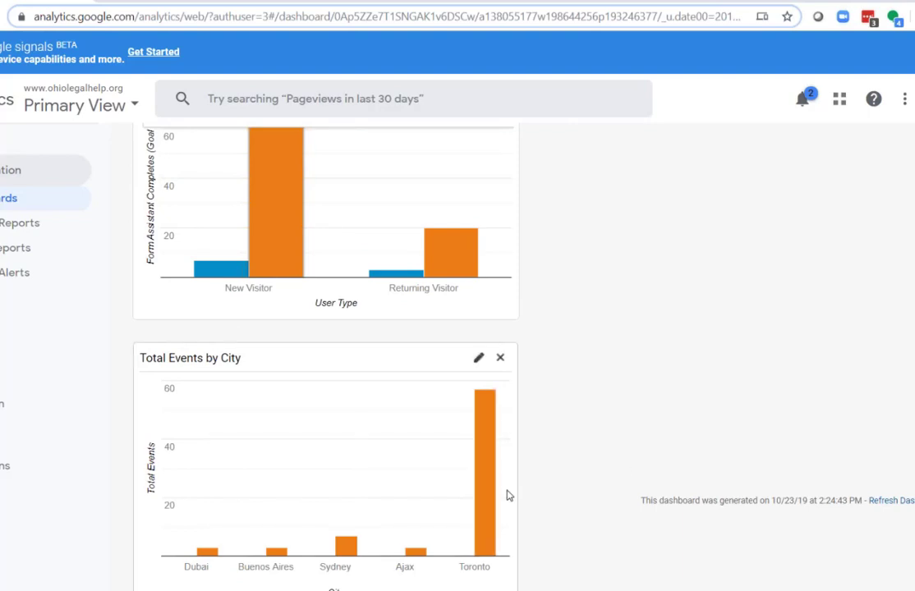
scroll(507, 495, up, 2)
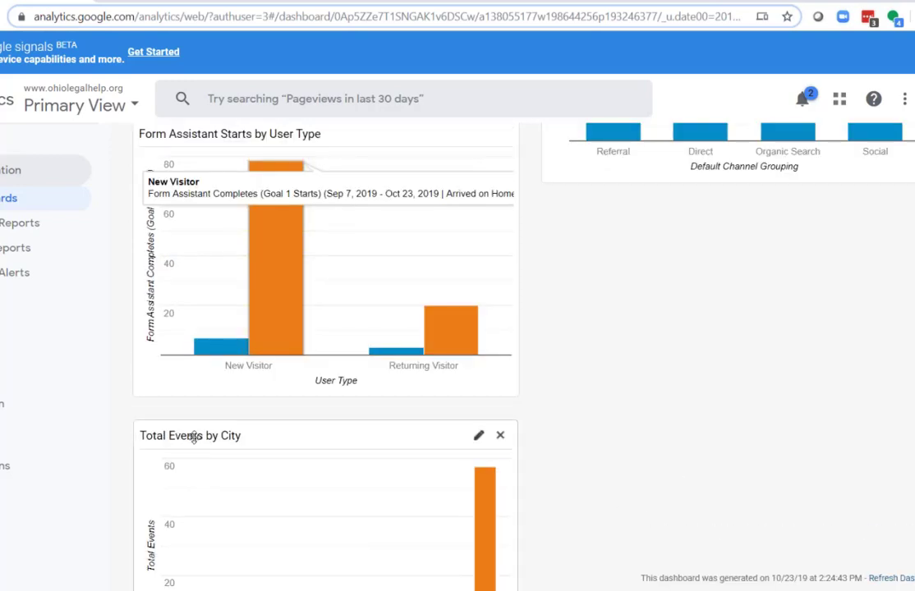
drag(614, 419, 600, 212)
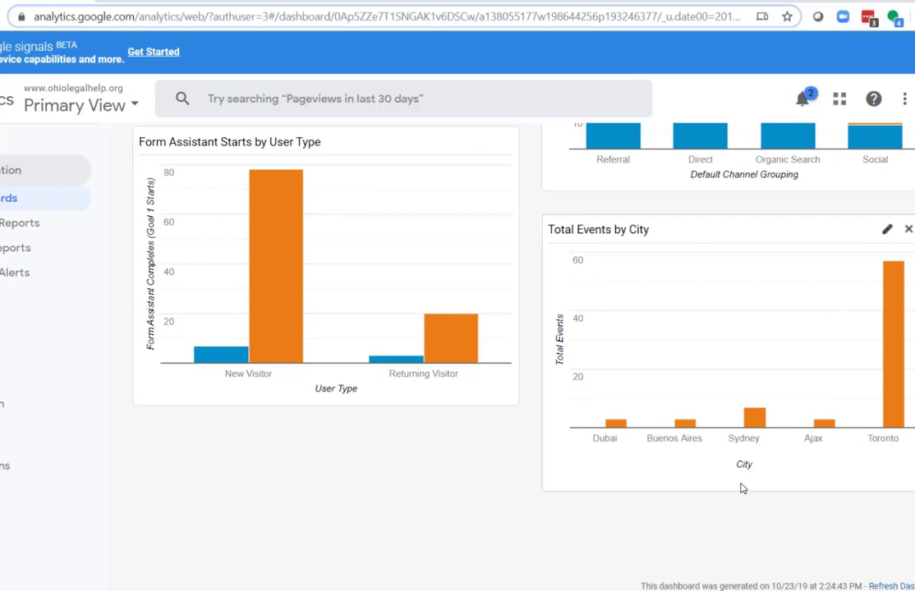
scroll(745, 478, up, 1)
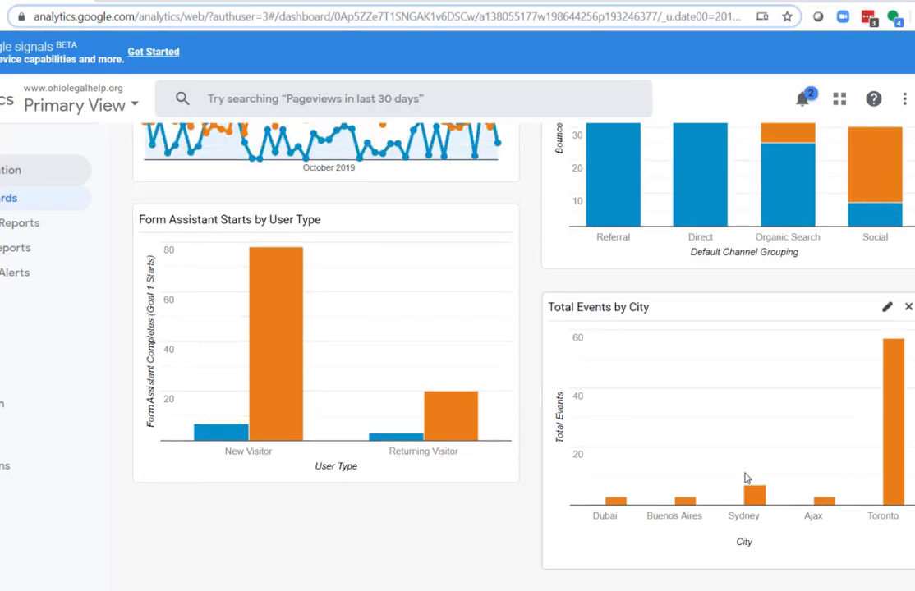
scroll(745, 478, up, 6)
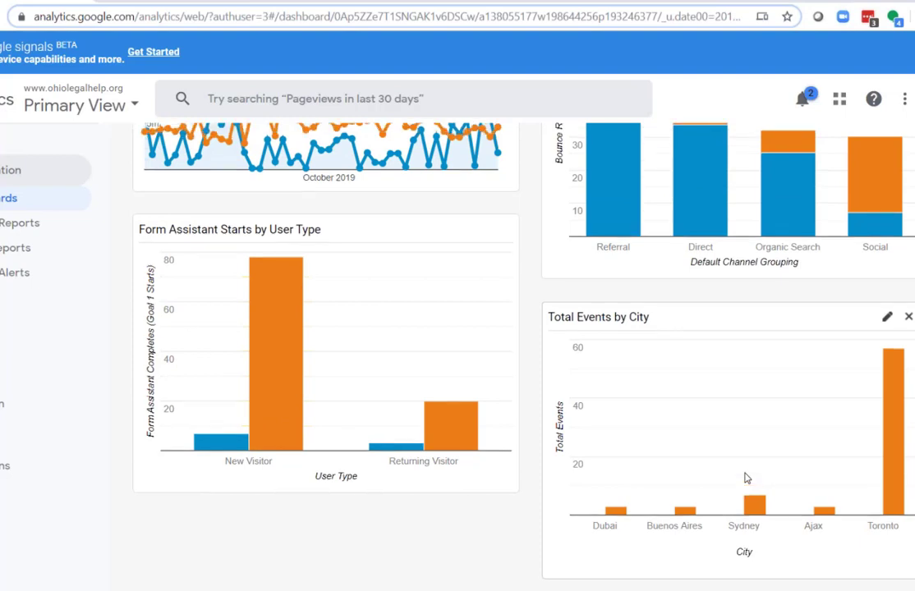